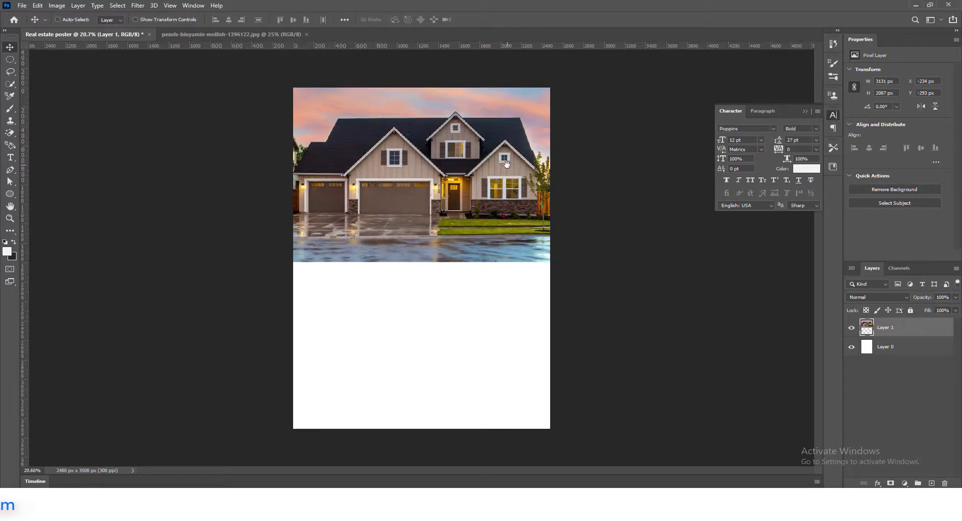
Step: Scale the house photo up to about 102.55% and shift it slightly to the right over the poster's upper half
key("ctrl+t")
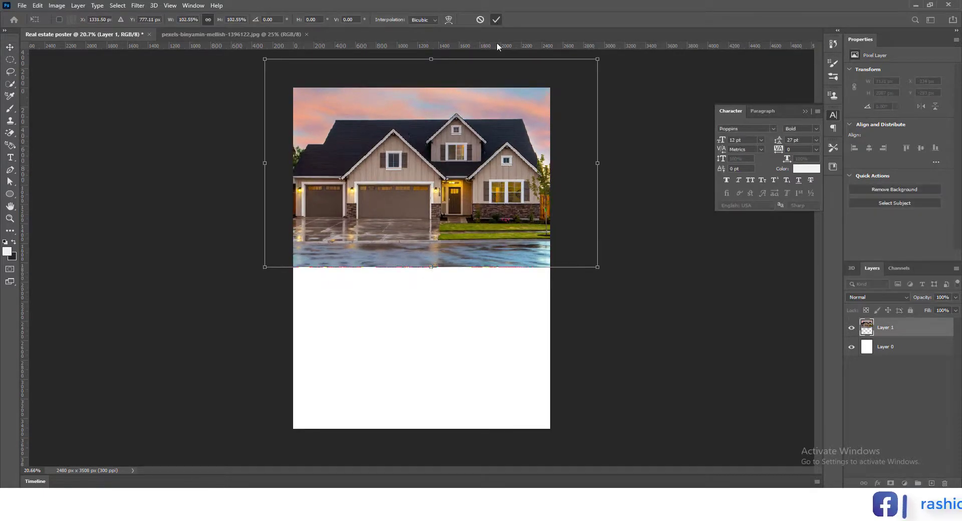
left_click_drag(478, 184, 482, 184)
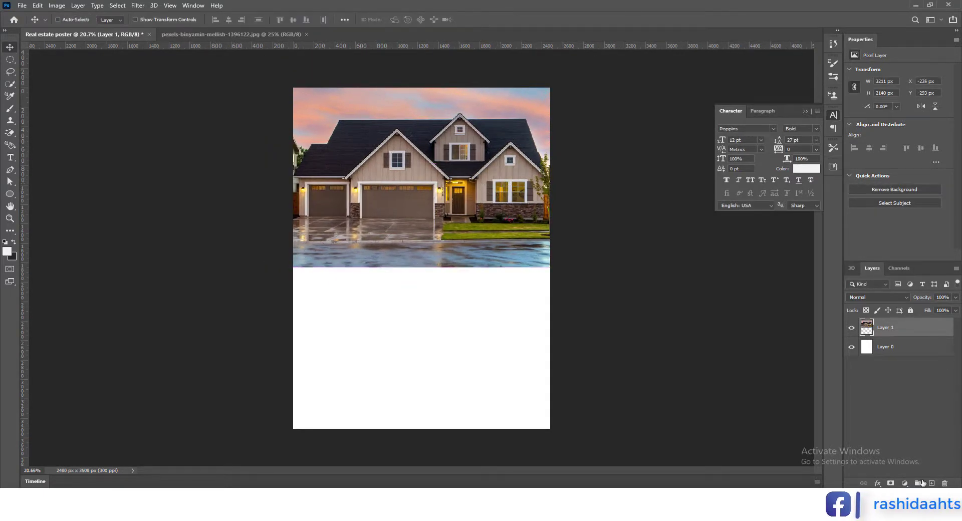
Step: Draw a curve with the Pen tool from the photo's upper left edge down to its right edge, about 2475 by 1011 px
left_click(295, 133)
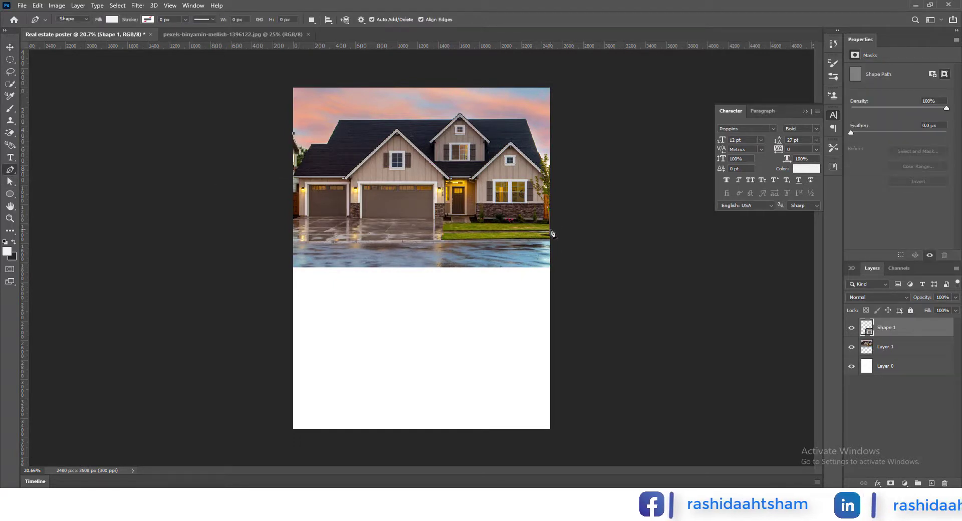
left_click_drag(684, 229, 721, 263)
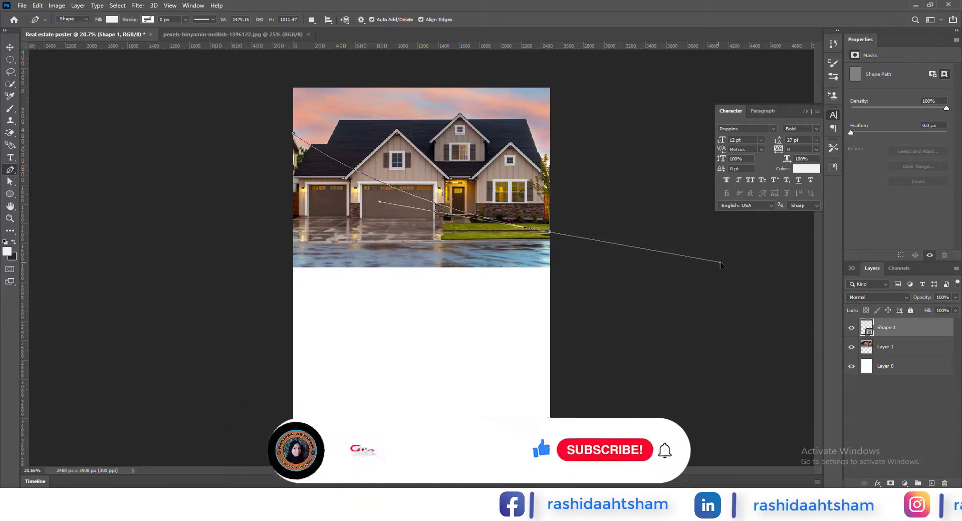
key("Return")
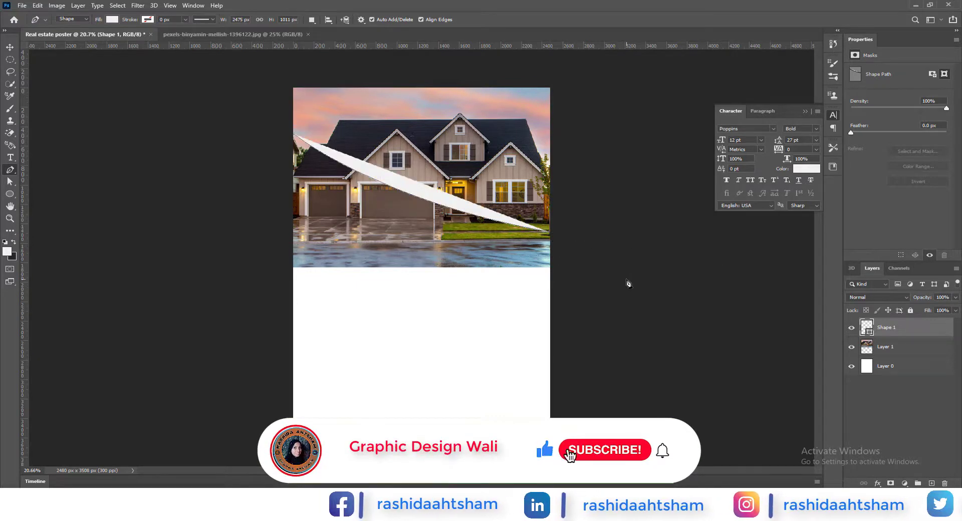
Step: Remove the curve's fill and set its stroke color to #b19264, keeping the Pen tool in Shape mode
left_click(9, 47)
left_click(10, 170)
left_click(71, 21)
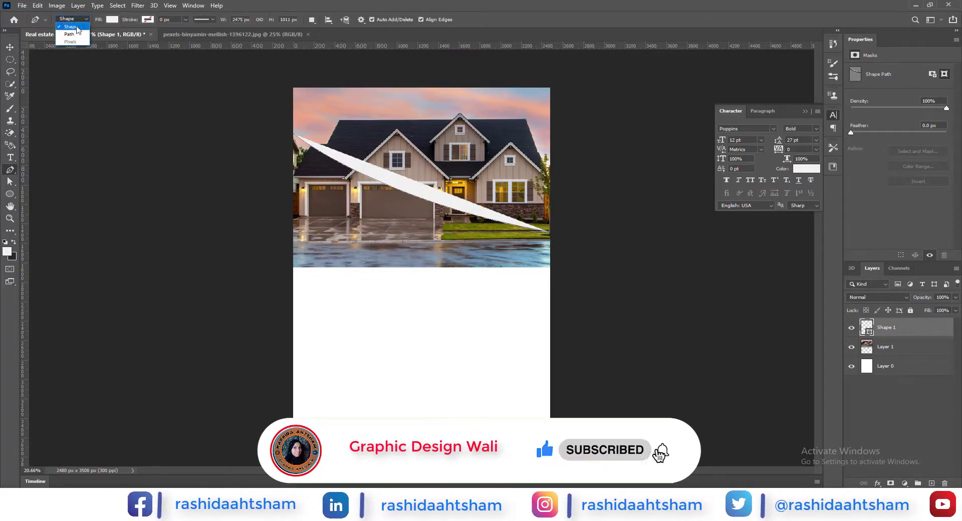
left_click(72, 26)
left_click(112, 20)
left_click(53, 38)
left_click_drag(153, 35, 188, 35)
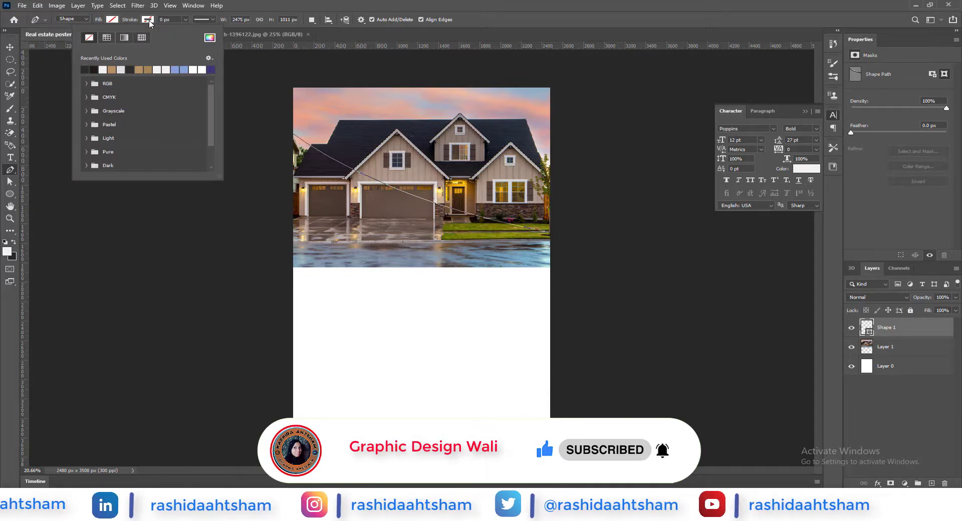
left_click(209, 39)
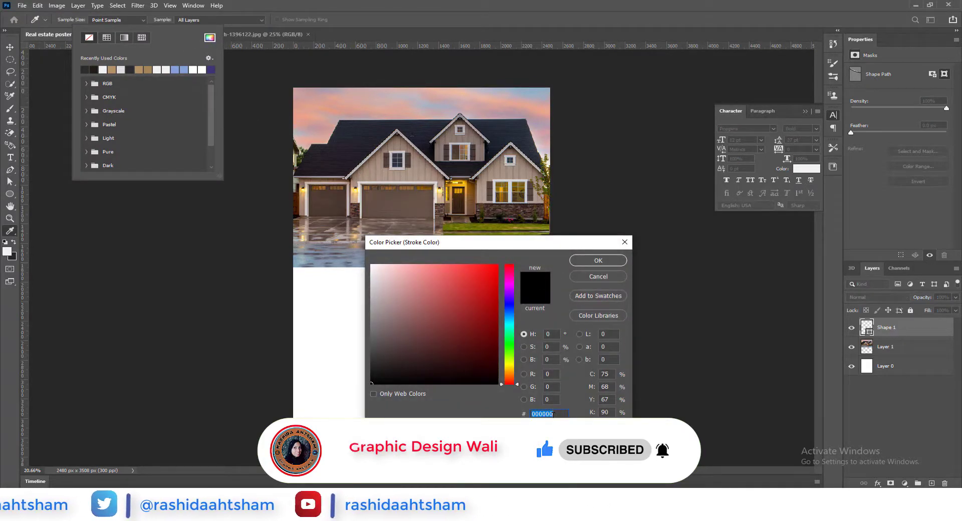
type("b19264")
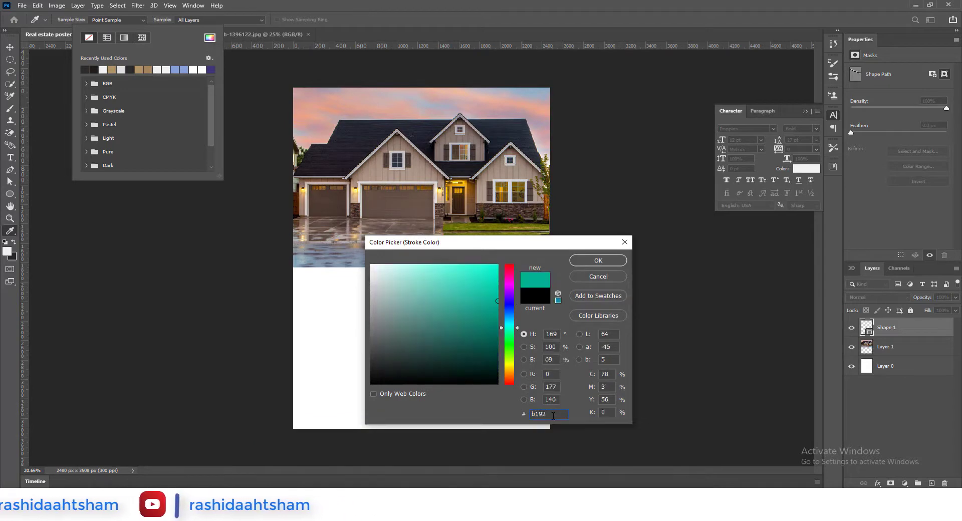
left_click(601, 264)
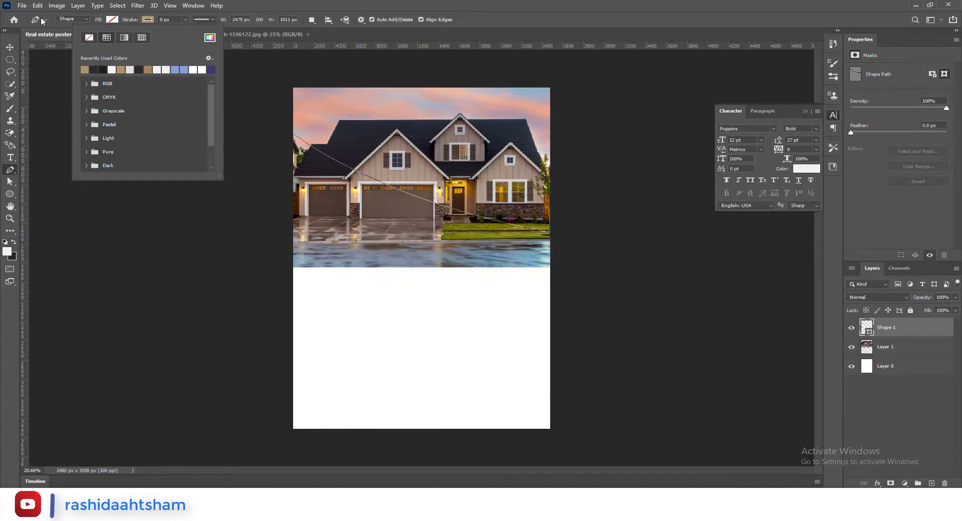
Step: Thicken the curve's stroke into a wide band and scale it to about 103.87% so it spans the poster's width
left_click(161, 20)
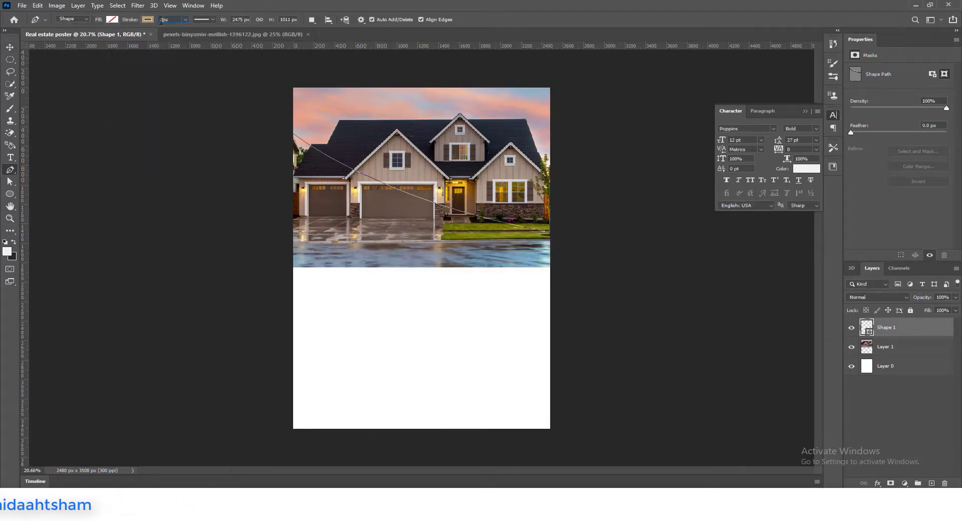
key("Return")
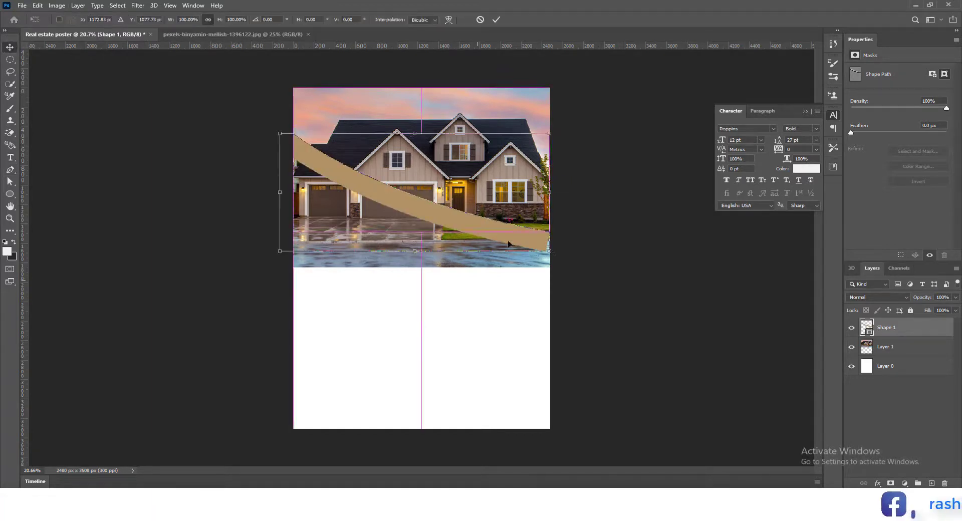
scroll(509, 244, "up", 2)
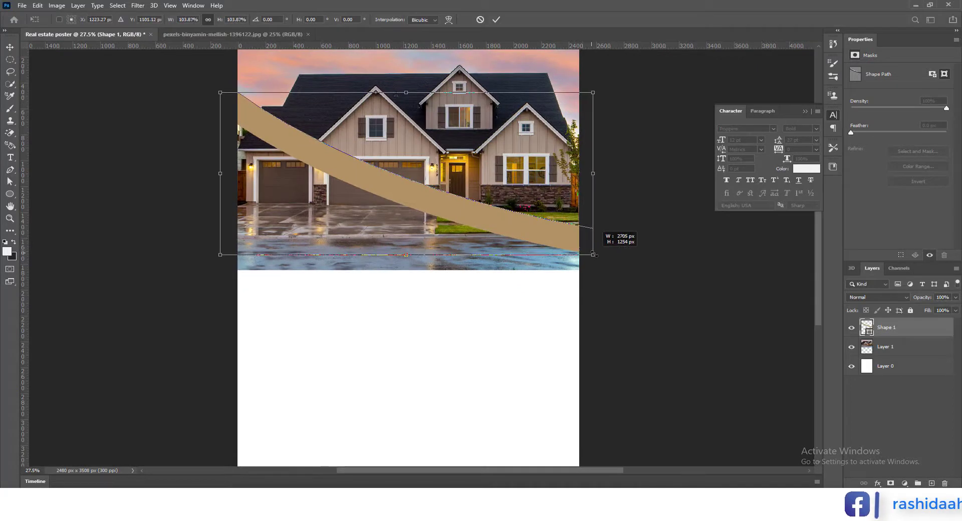
Step: Draw a second, parallel curve on a new layer with the Pen tool along the tan band, about 2491 by 1098 px
left_click(932, 483)
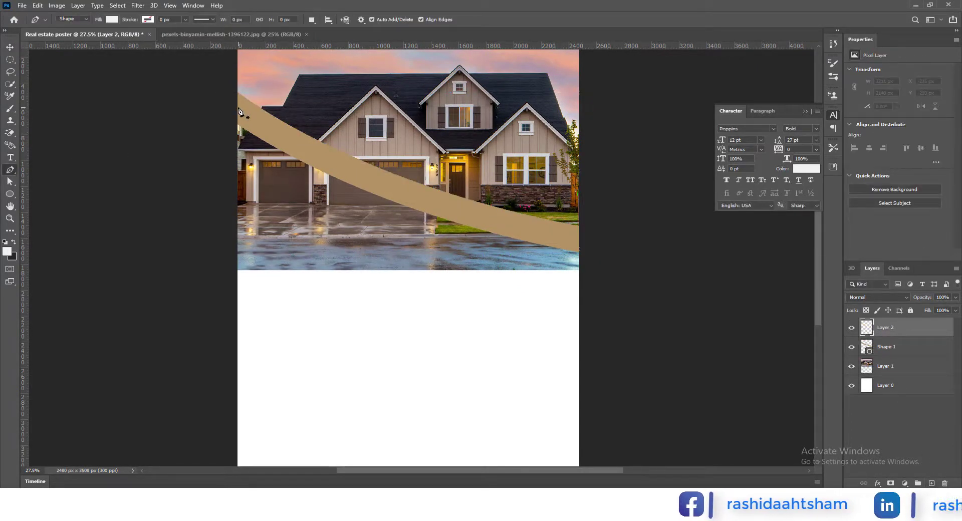
left_click_drag(579, 248, 764, 281)
key("v")
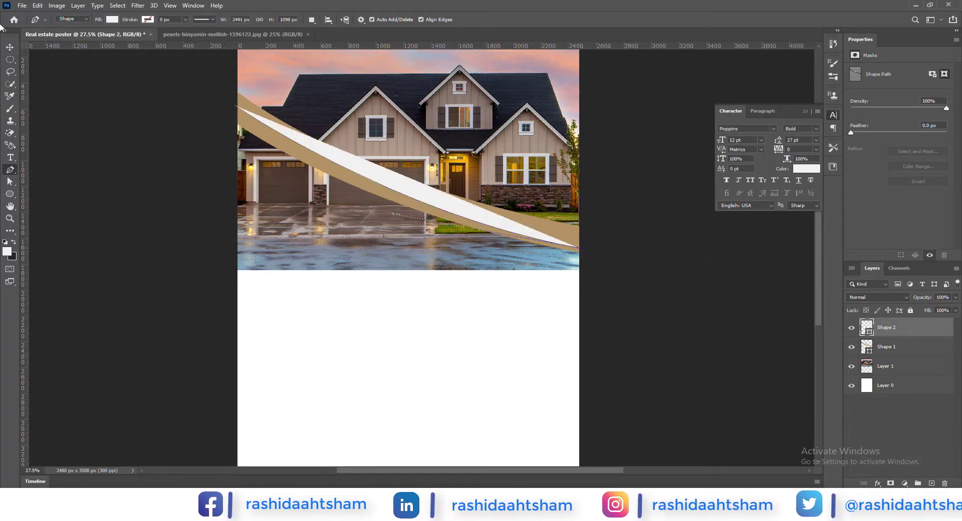
Step: Remove the second curve's fill and give it a 150 px stroke in #a2845a
left_click(10, 169)
left_click(112, 19)
left_click(52, 37)
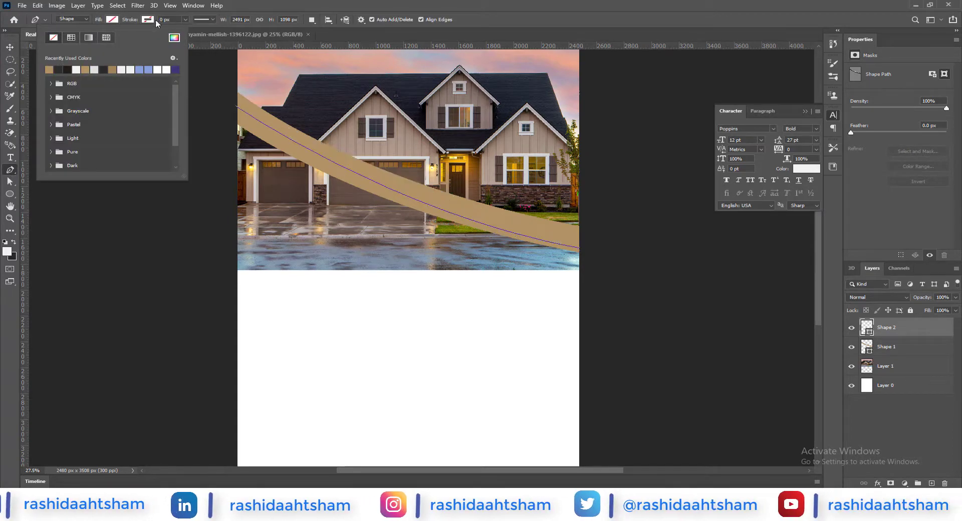
left_click(148, 19)
left_click(208, 38)
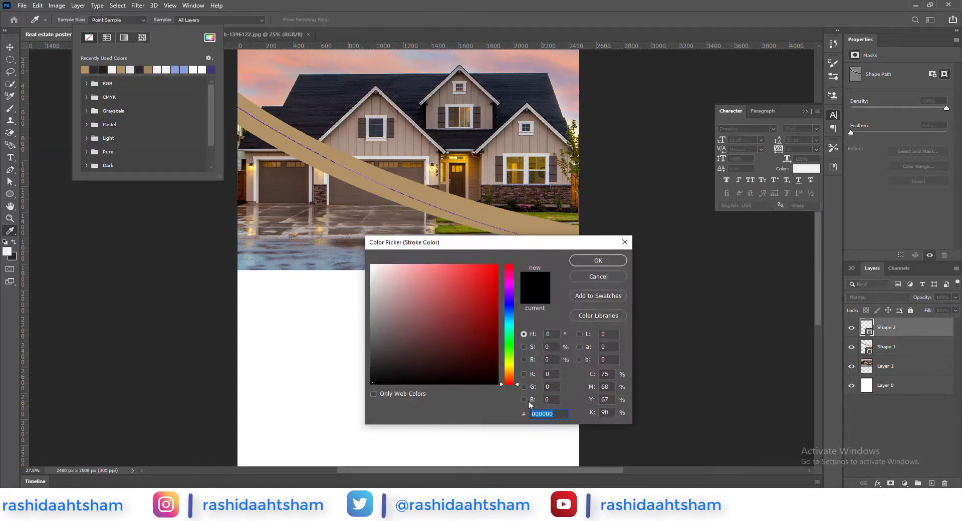
type("a2")
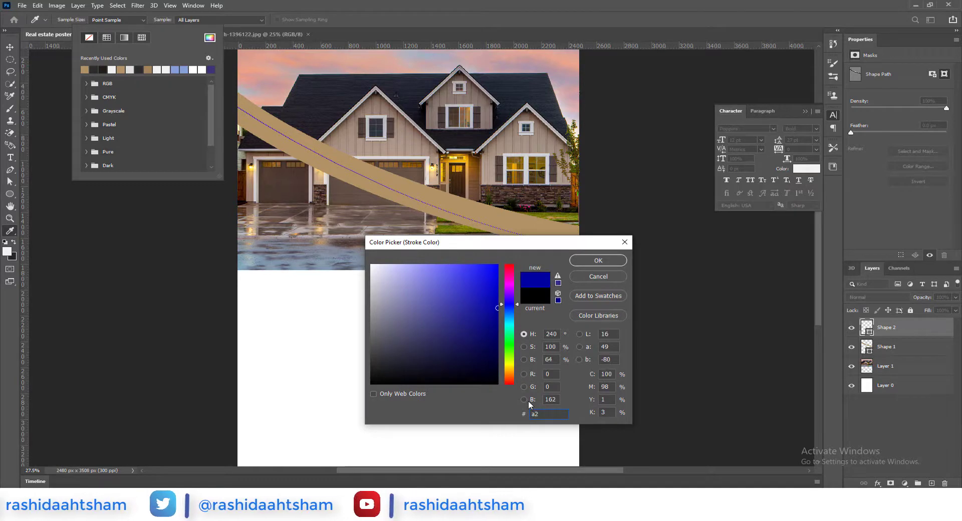
type("875a")
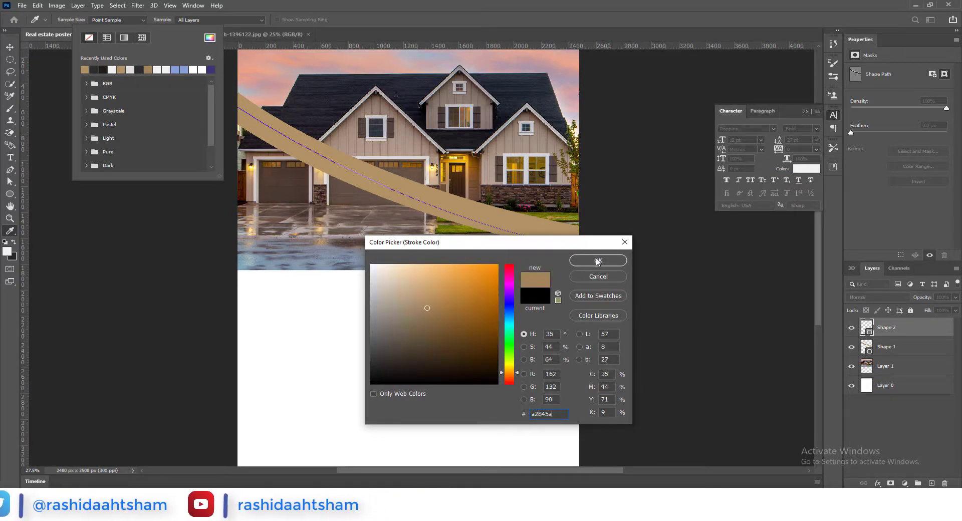
key("Return")
left_click(9, 48)
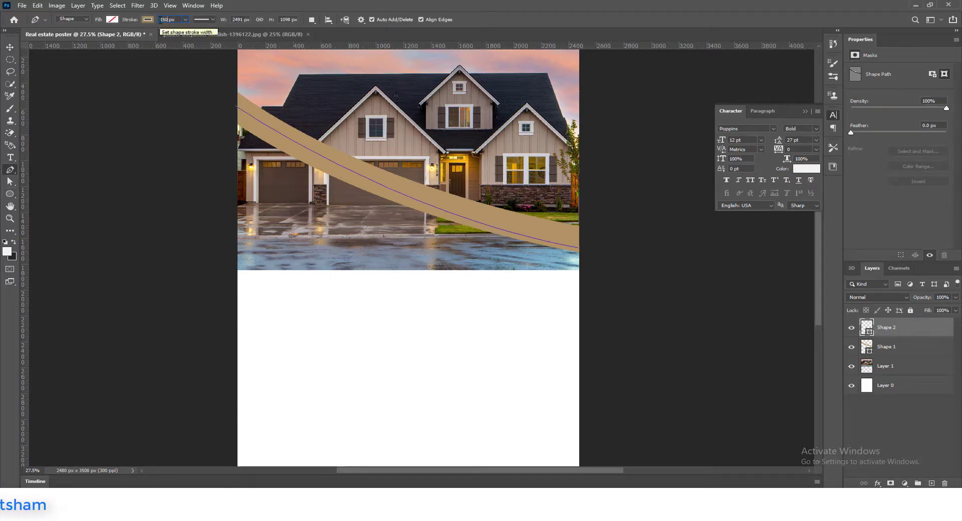
key("Return")
Step: Scale the darker band to about 102.39% and position it along the lower edge of the lighter band
scroll(535, 275, "up", 1)
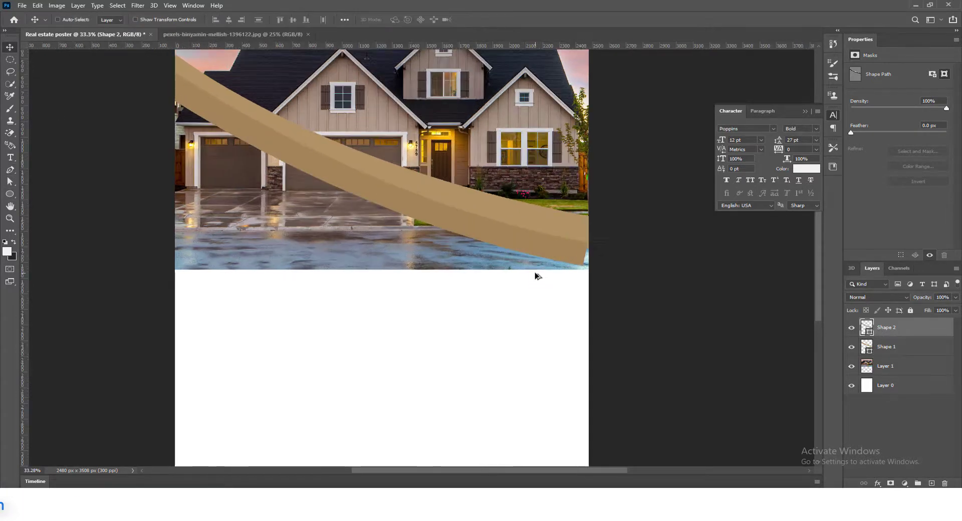
key("ctrl+t")
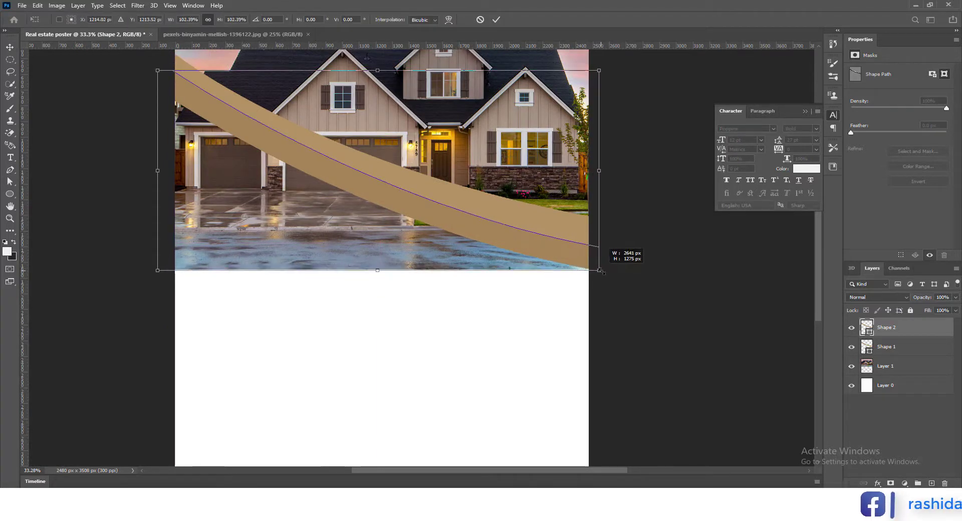
key("Return")
scroll(500, 155, "down", 1)
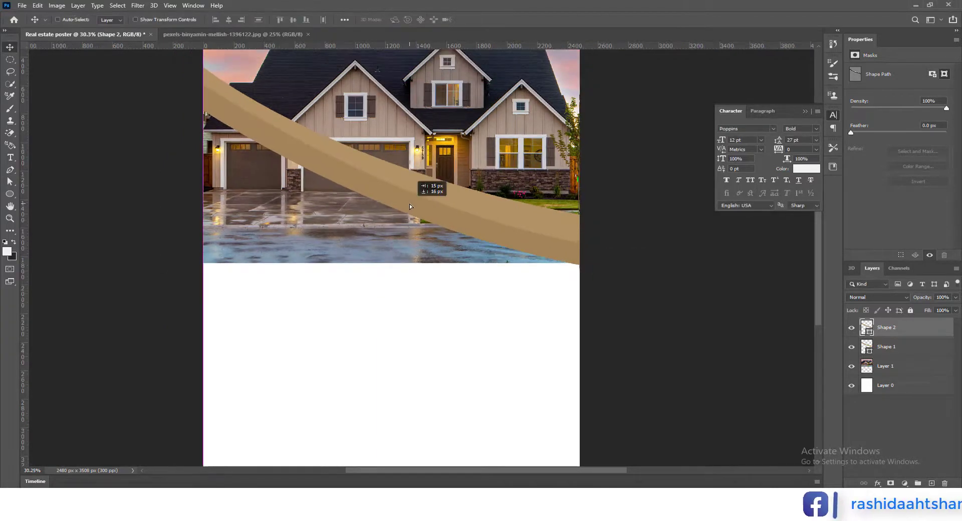
left_click_drag(410, 204, 408, 200)
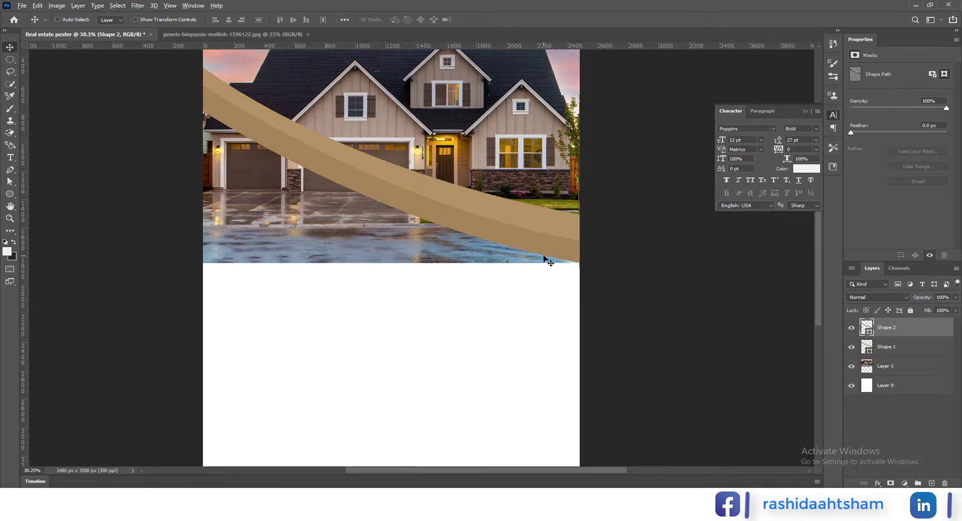
Step: Nudge the lighter band, Shape 1, slightly downward against the darker one
scroll(575, 262, "down", 1)
left_click(881, 349)
left_click_drag(560, 237, 560, 239)
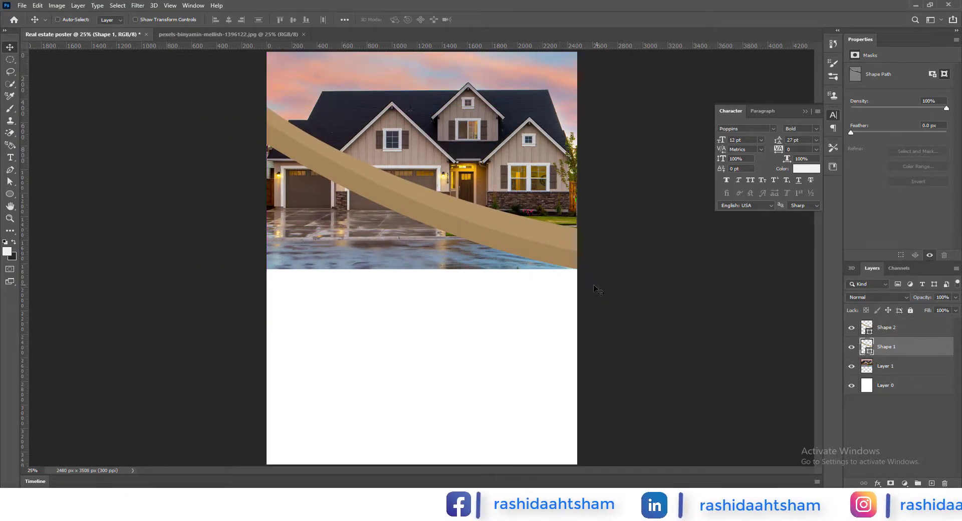
Step: Draw a closed Pen shape above the other layers, about 2509 by 1505 px, covering the area above the bands and following their upper curve
scroll(557, 284, "down", 1)
scroll(516, 280, "up", 3)
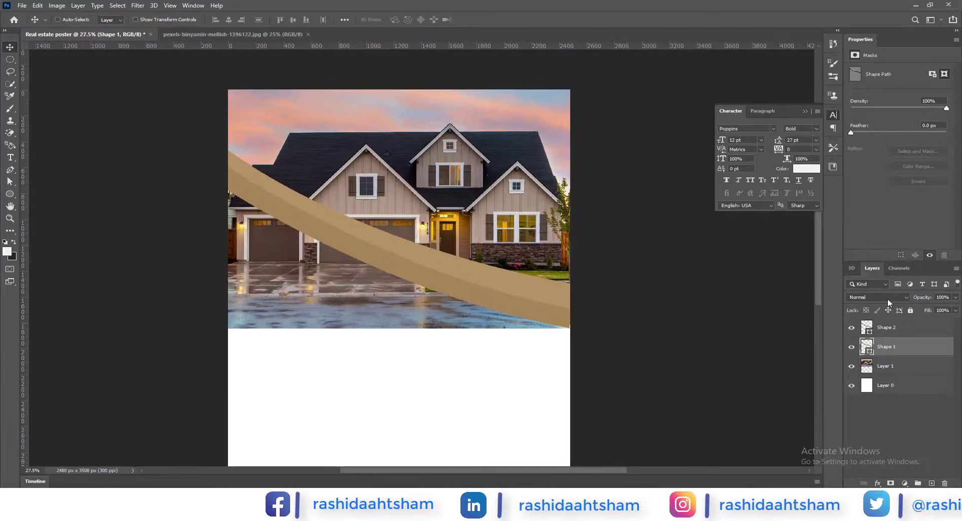
left_click(890, 327)
left_click(932, 483)
key("p")
left_click(228, 90)
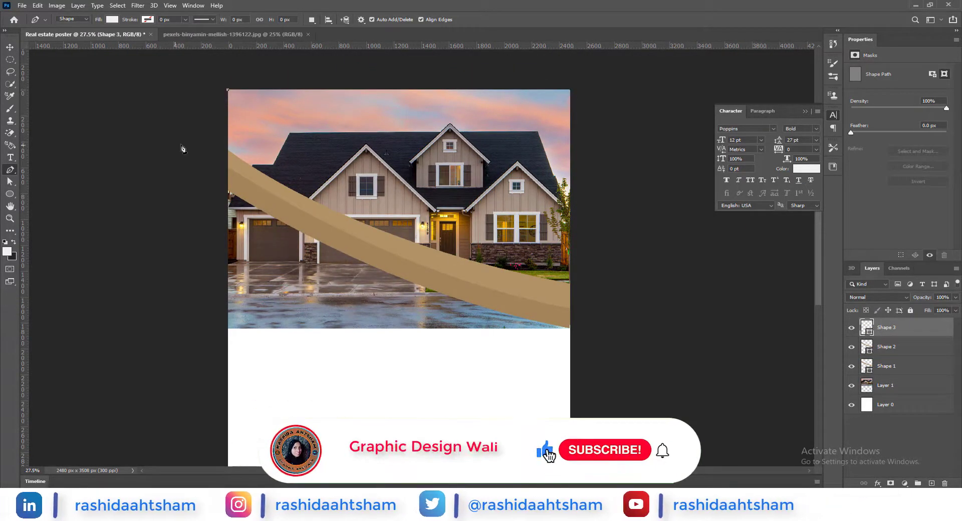
left_click(228, 151)
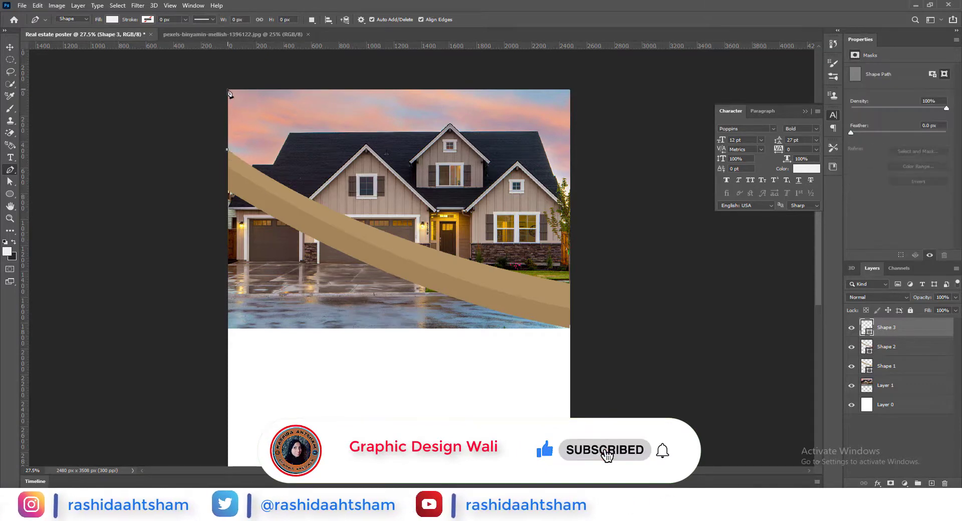
left_click(574, 90)
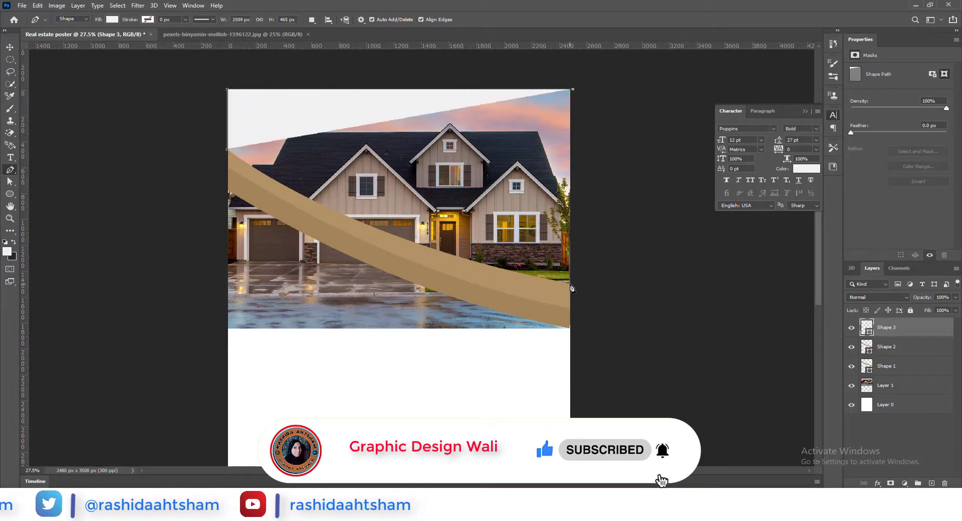
left_click(573, 283)
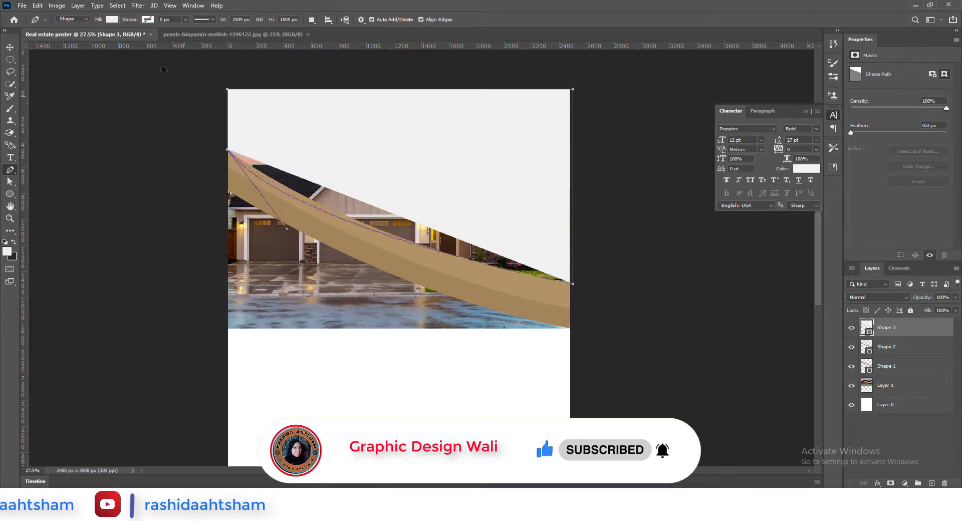
left_click_drag(124, 65, 122, 88)
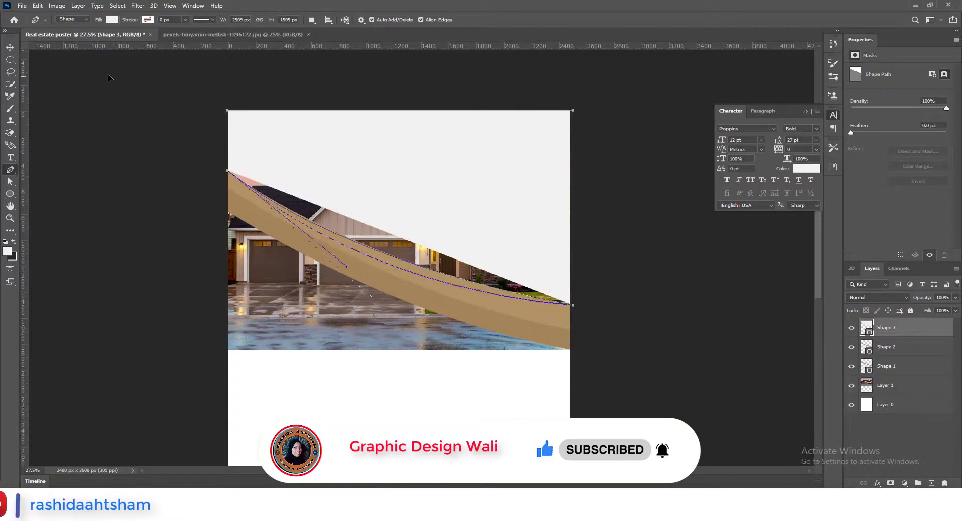
left_click(228, 170)
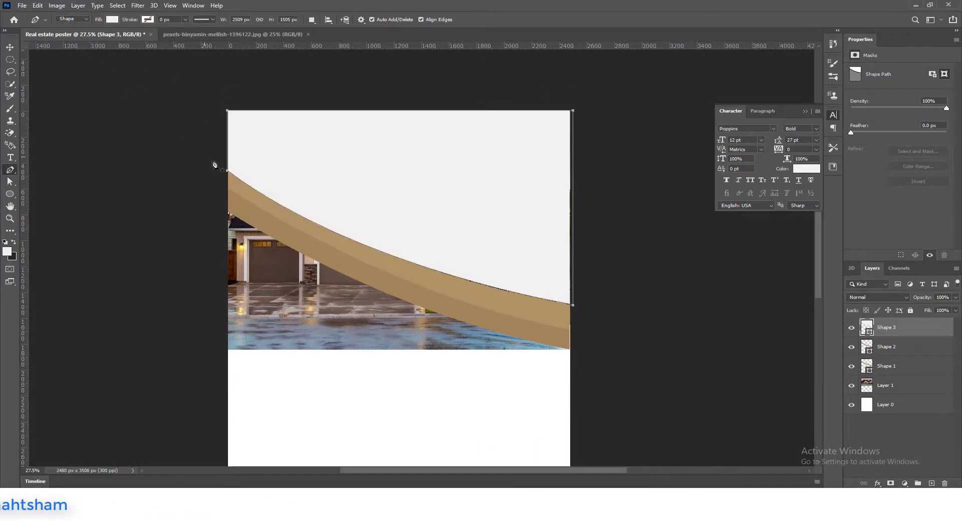
Step: Move the house photo layer above Shape 3 and clip it to that shape with a clipping mask
left_click(902, 386)
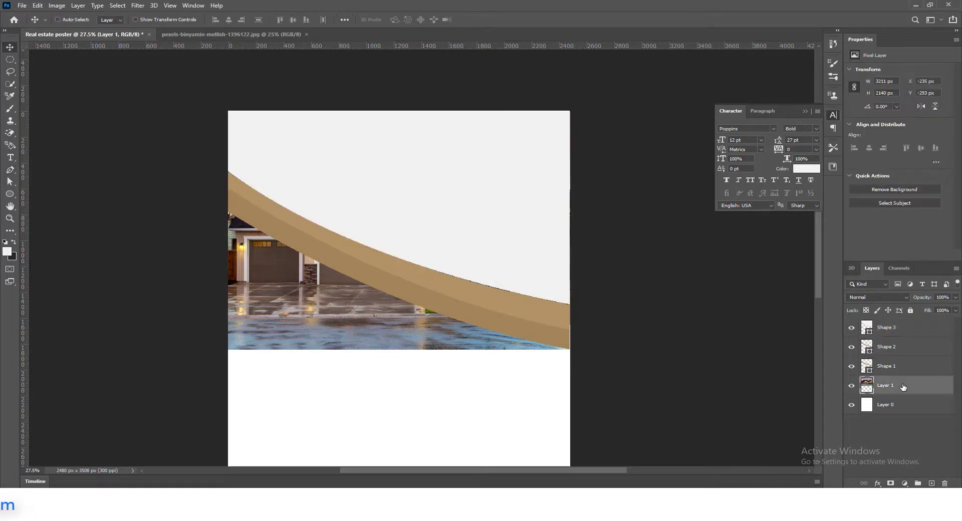
left_click_drag(897, 322, 902, 323)
right_click(922, 332)
left_click(838, 274)
Step: Scale the photo's clipping shape, Shape 3, to about 100.48% so it reaches slightly past the poster's right edge
scroll(517, 292, "up", 3)
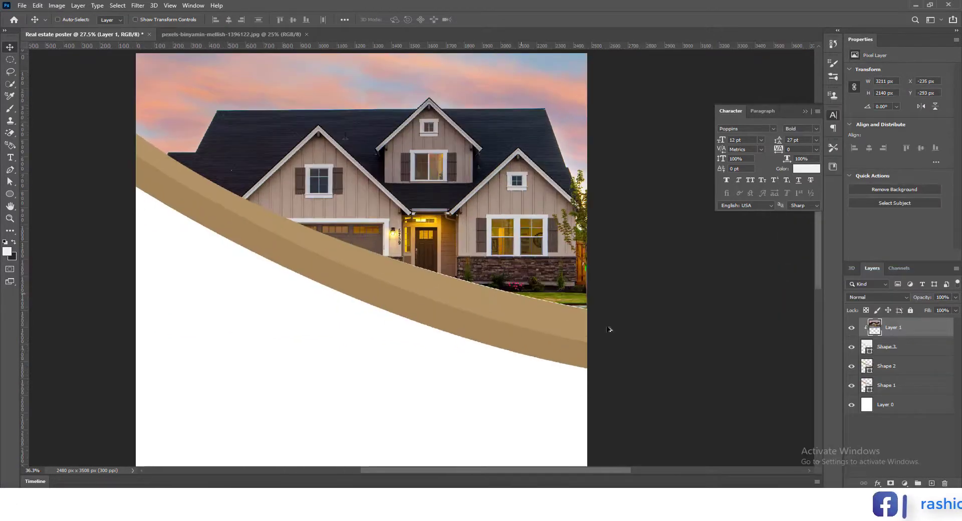
left_click(902, 354)
key("ctrl+t")
left_click_drag(593, 311, 594, 311)
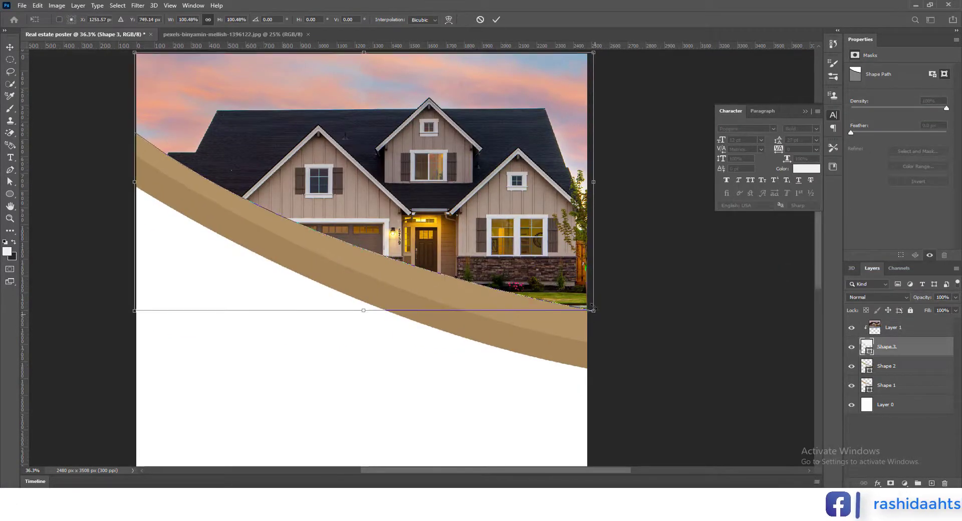
left_click(495, 20)
scroll(479, 259, "down", 3)
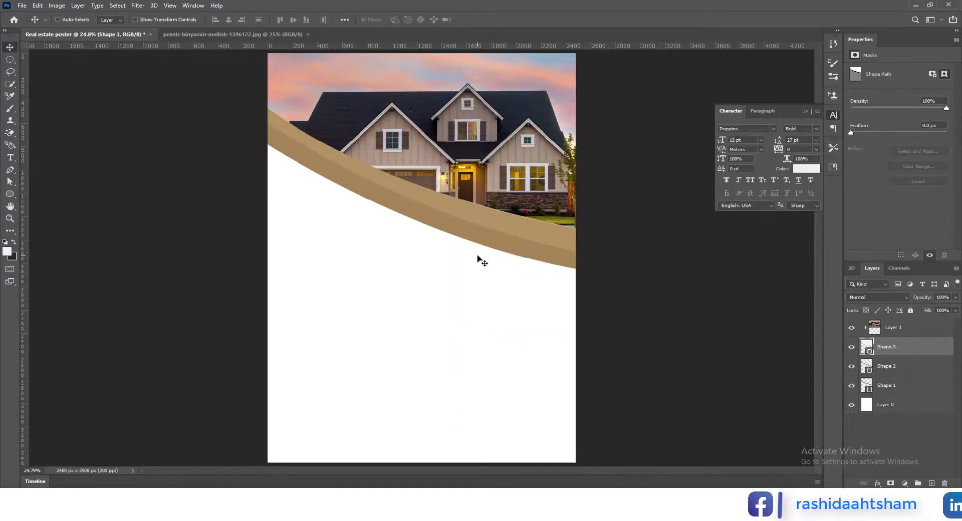
scroll(521, 244, "down", 1)
scroll(515, 247, "up", 3)
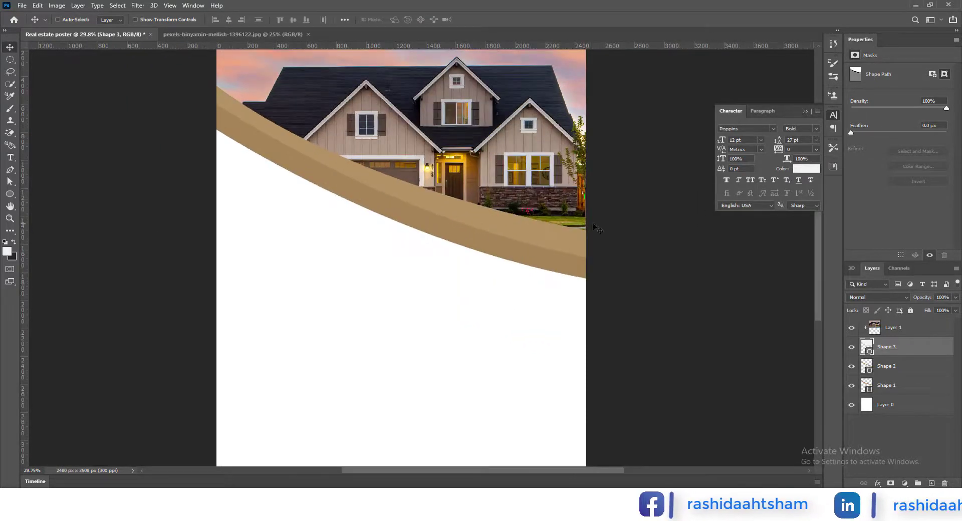
scroll(421, 228, "down", 2)
Step: Draw an ellipse-tool circle about 1712 px across above the house photo layer, overlapping the photo and the bands
left_click(905, 325)
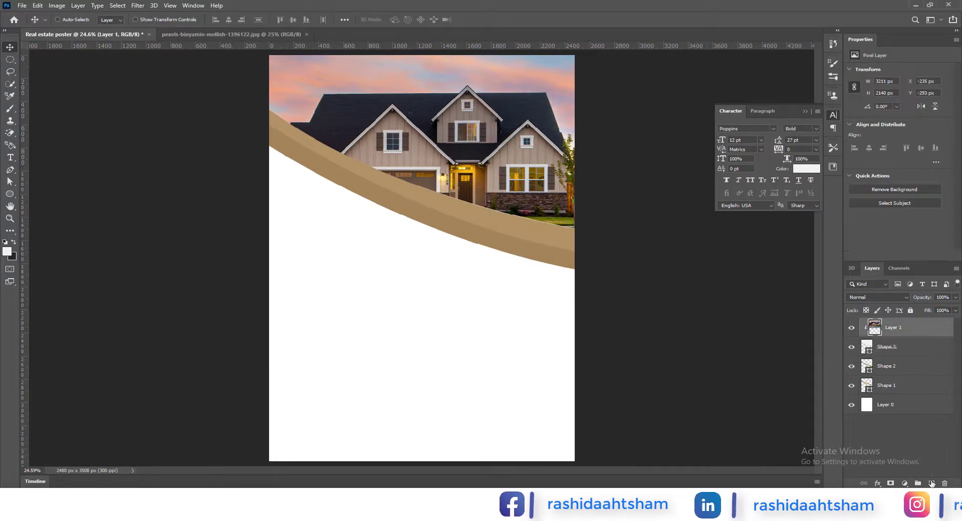
key("ctrl+shift+alt+n")
right_click(10, 194)
left_click(56, 213)
left_click_drag(289, 98, 500, 296)
Step: Fill the large circle with tan b19264, sampled from the lighter band
left_click(113, 19)
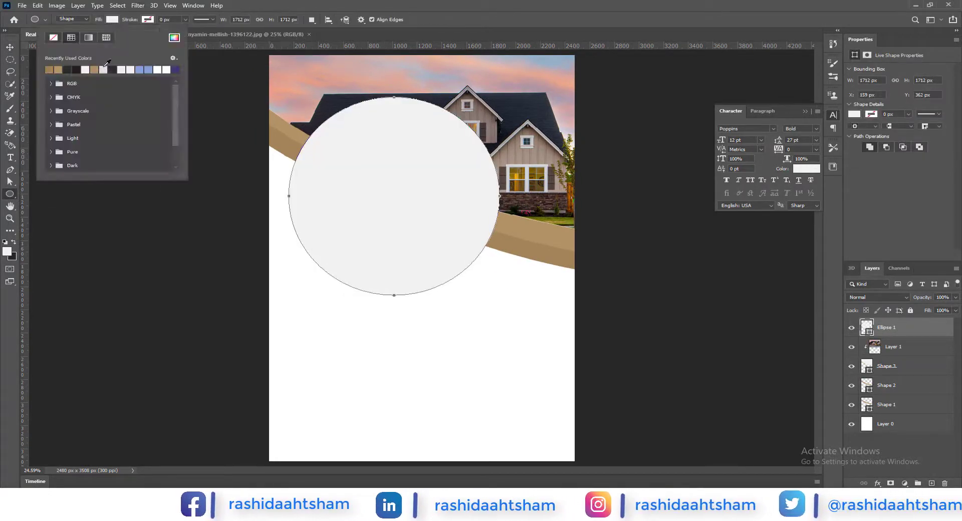
left_click(174, 38)
left_click(526, 223)
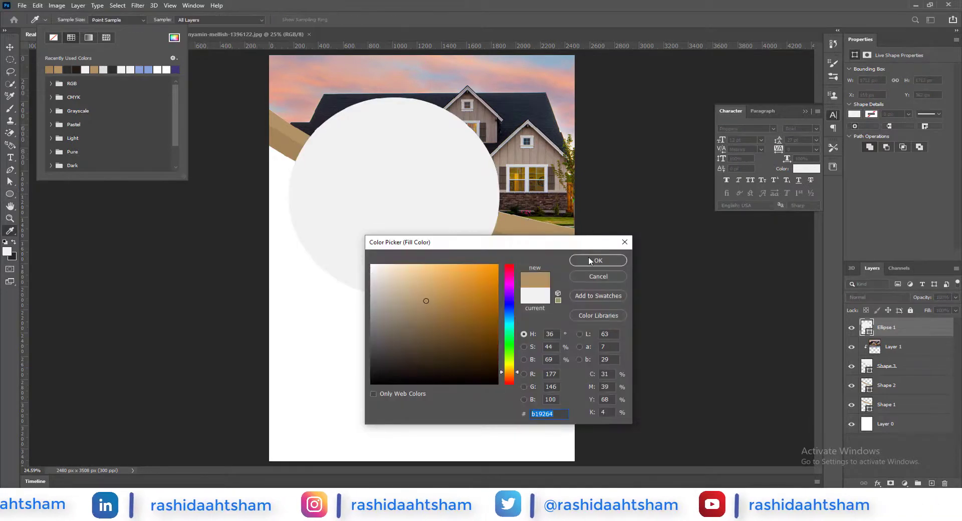
left_click(593, 260)
Step: Move the tan circle over the poster's upper-left edge and scale it to about 1909 px across
key("v")
scroll(406, 262, "down", 2)
left_click_drag(406, 262, 315, 256)
key("ctrl+t")
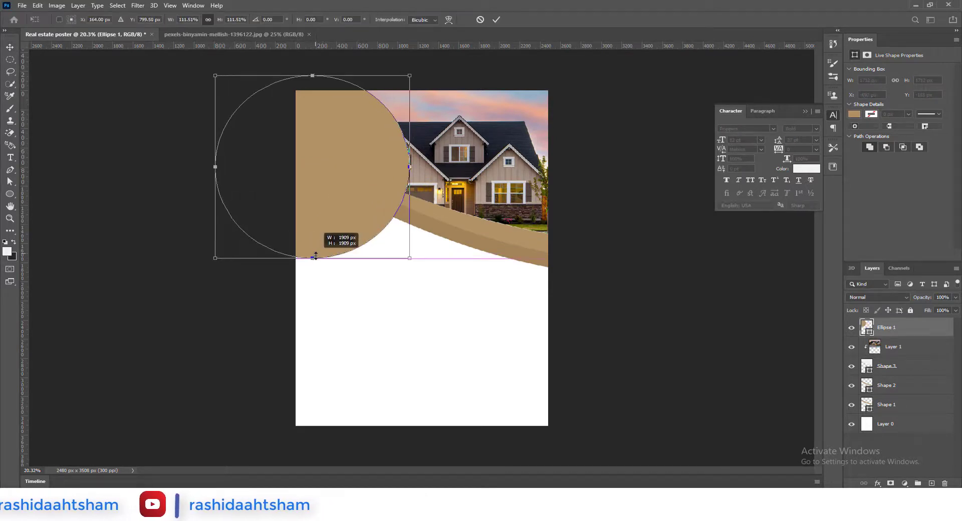
key("Return")
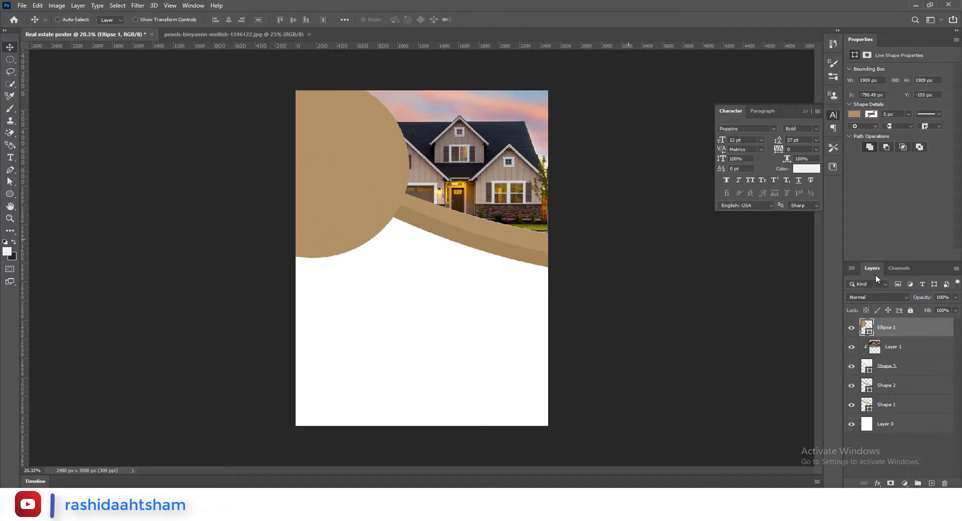
Step: Set the tan circle's blend mode to Multiply and its opacity to 80%
left_click(871, 296)
left_click(870, 290)
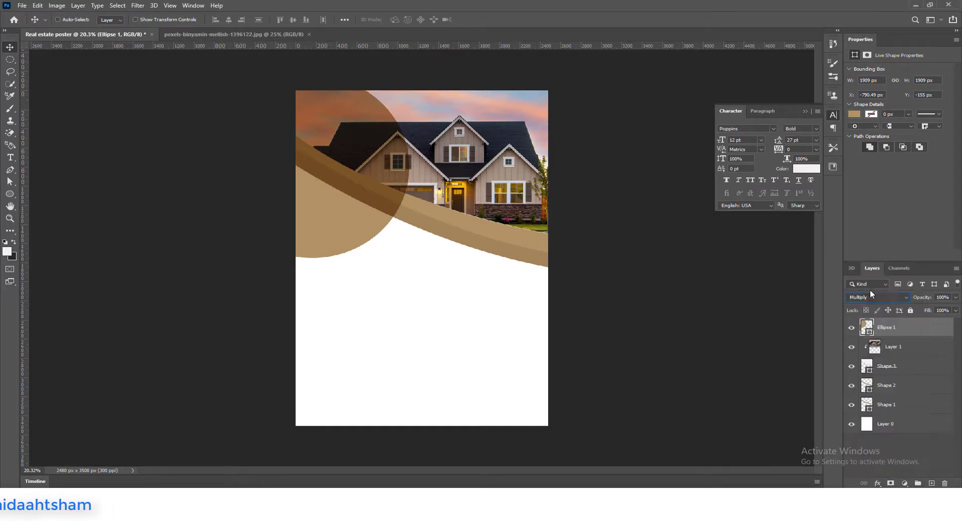
left_click(942, 296)
type("80")
key("Return")
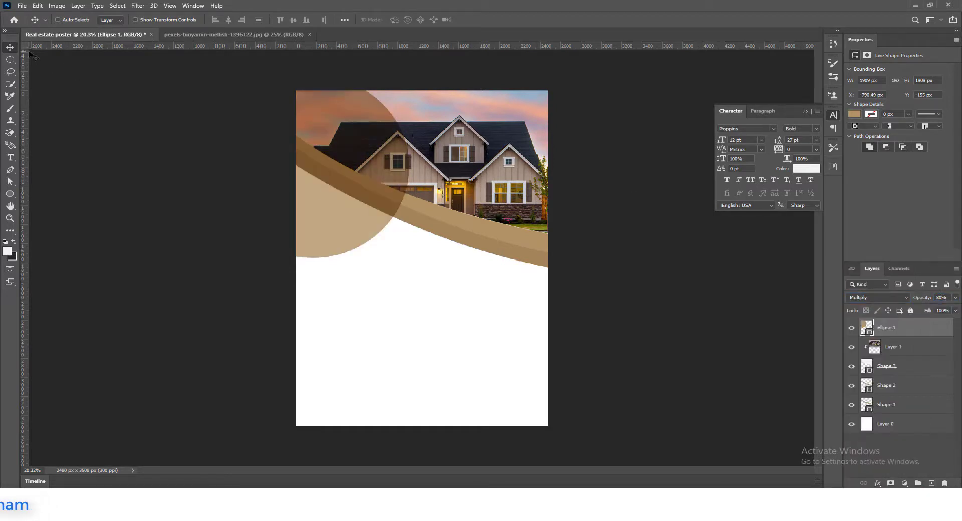
Step: Draw a smaller circle about 768 px across over the photo at the poster's right edge
key("ctrl+shift+alt+n")
left_click(9, 194)
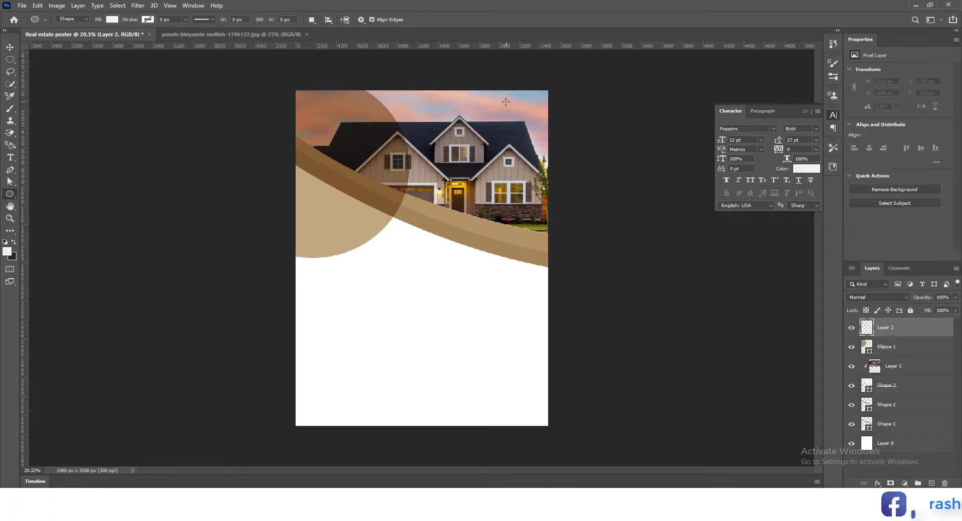
left_click_drag(584, 187, 584, 186)
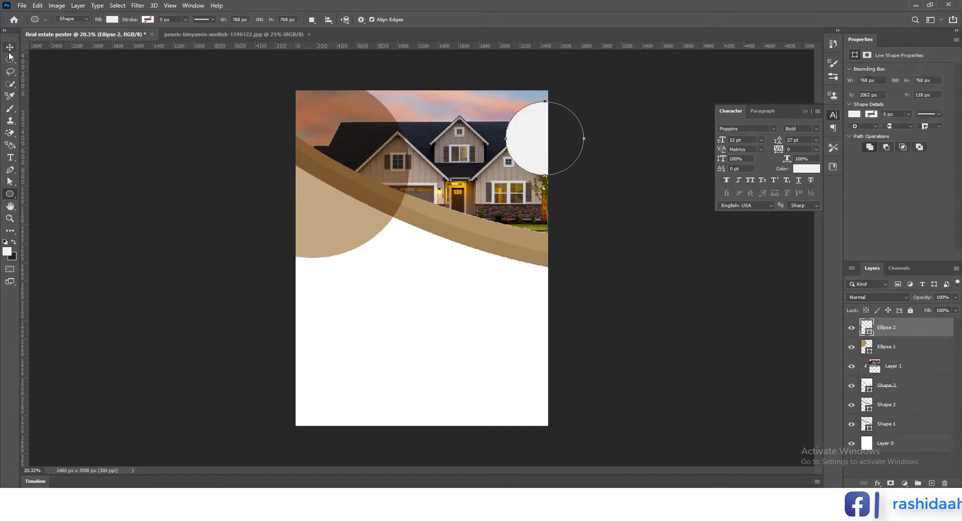
Step: Fill the smaller circle with the recent tan colour and move it to the poster's upper-right corner
left_click(10, 194)
left_click(113, 19)
left_click(51, 68)
key("v")
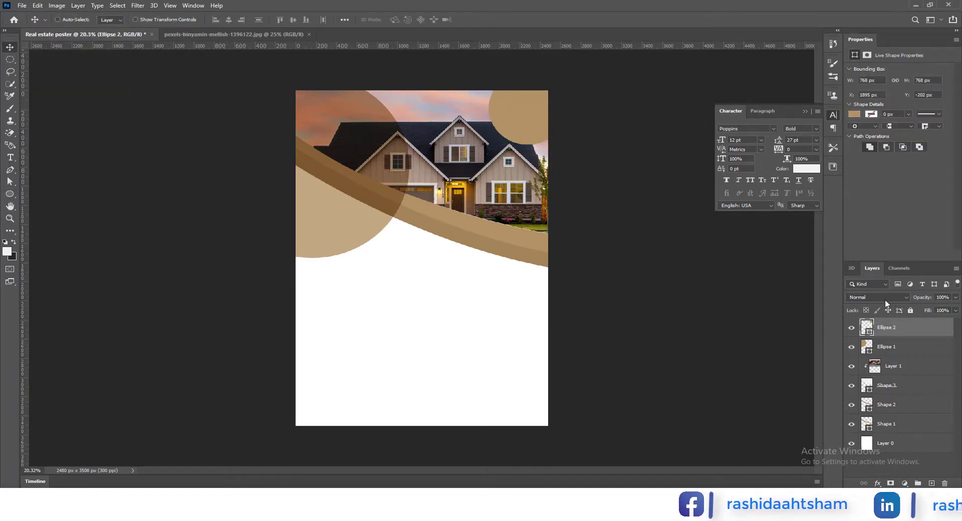
Step: Blend the upper-right circle, Ellipse 2, with Multiply at 80% opacity
left_click(885, 299)
left_click(890, 295)
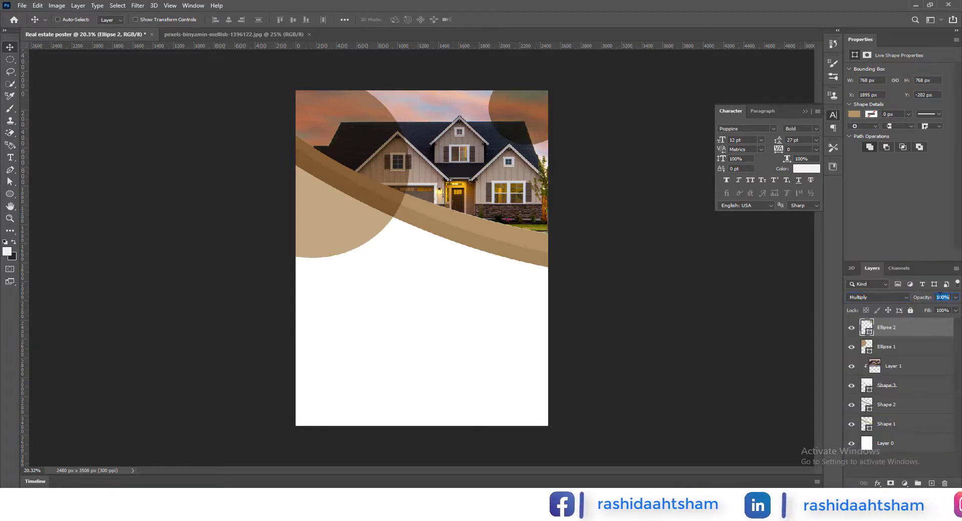
type("80")
Step: Enlarge the large tan circle, Ellipse 1, to about 2052 px across
scroll(446, 167, "up", 2)
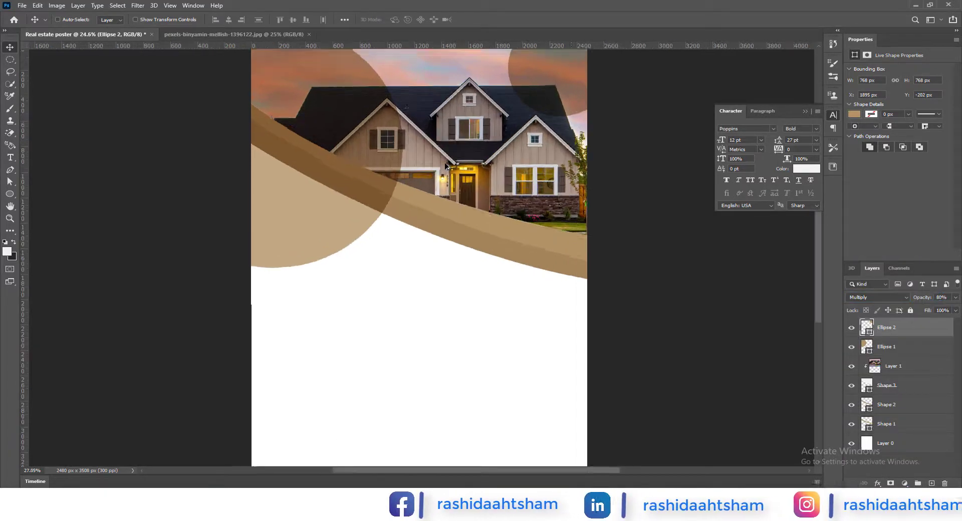
left_click_drag(357, 196, 415, 271)
scroll(365, 260, "down", 3)
left_click(902, 350)
key("ctrl+t")
left_click(496, 19)
scroll(517, 349, "down", 1)
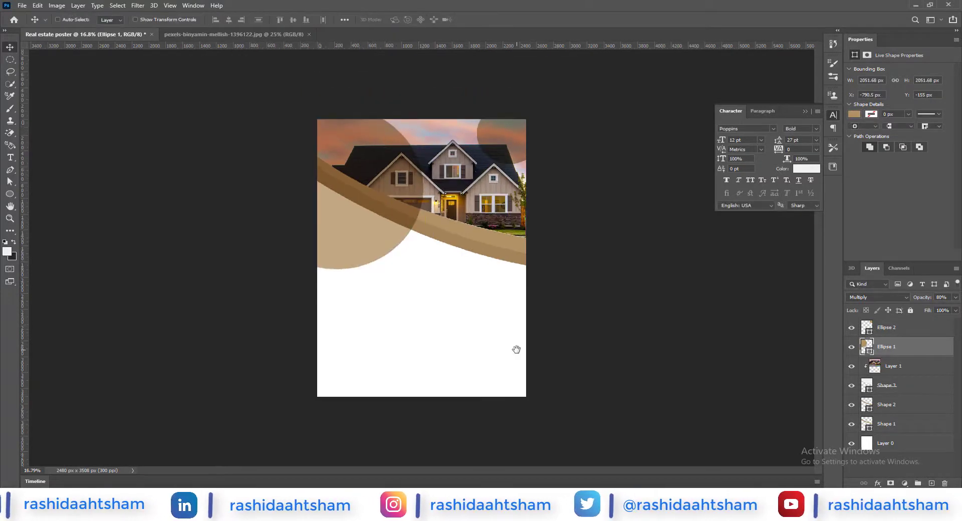
Step: Draw a circle about 535 px across directly above Ellipse 1, over the lower part of the large tan circle
key("ctrl+shift+alt+n")
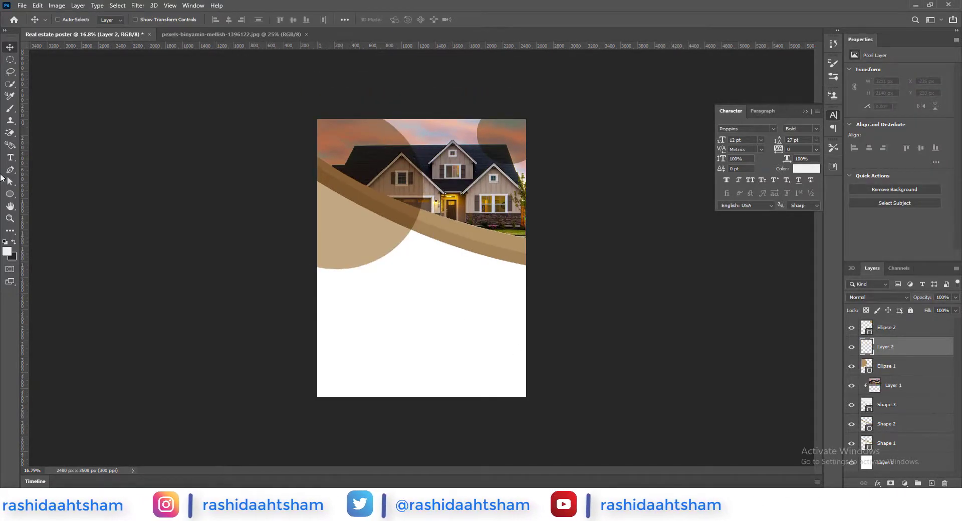
left_click(10, 194)
mouse_move(332, 230)
left_mouse_down()
mouse_move(371, 281)
mouse_move(377, 271)
left_mouse_up()
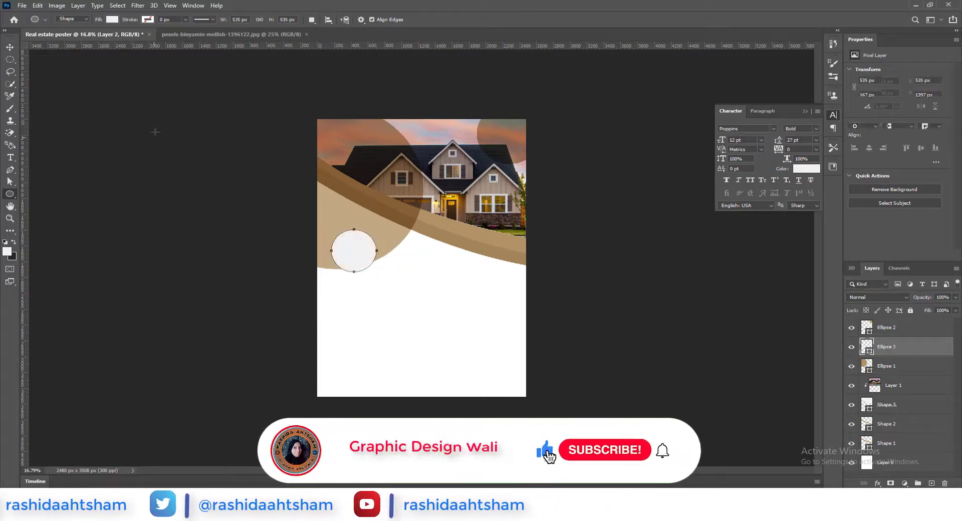
Step: Fill the 535 px circle with 2c2c2c and shift it to about X 95 px, Y 1357 px
left_click(112, 19)
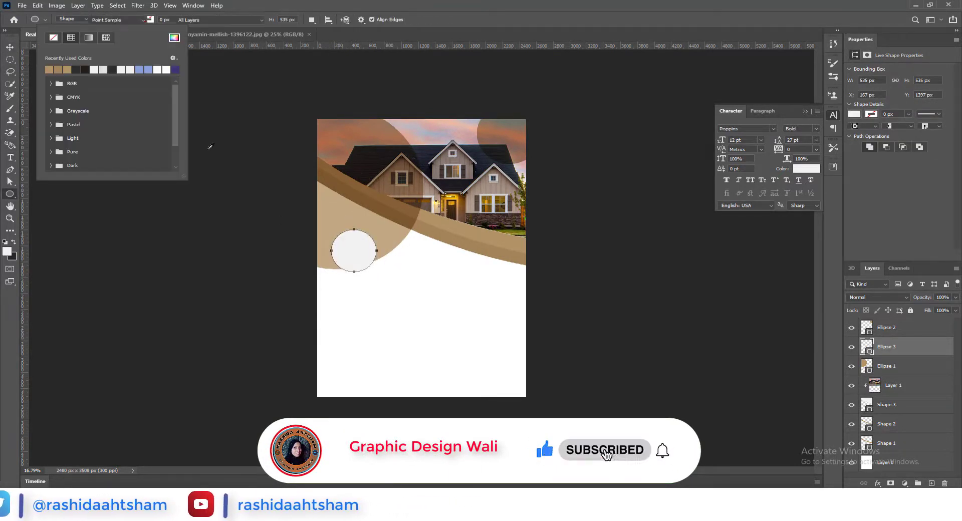
type("2c2c2c")
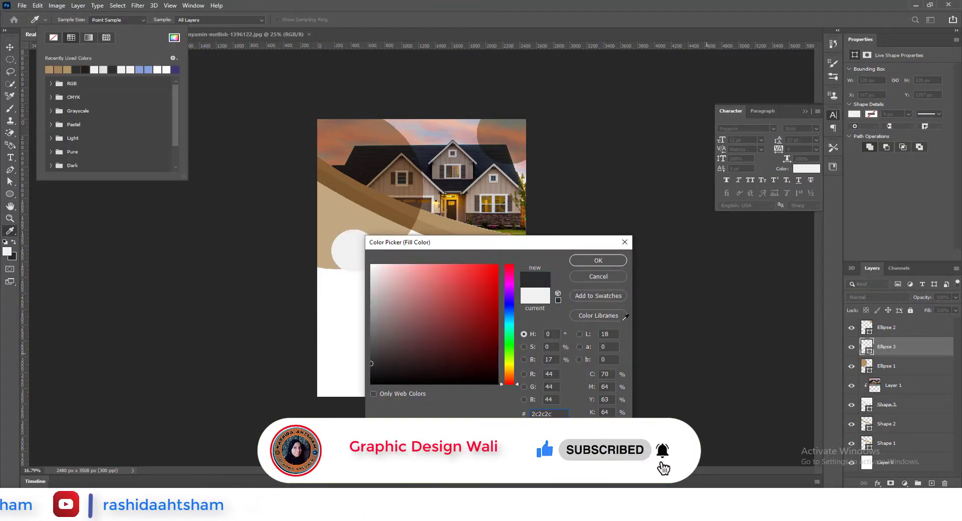
left_click(584, 261)
left_click(10, 47)
key("ctrl+0")
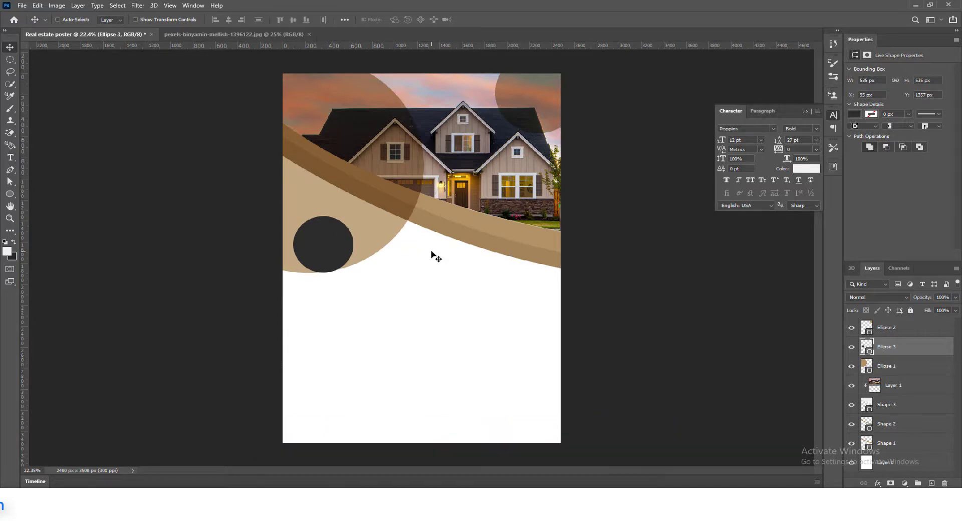
Step: Draw a circle about 2105 px across over the poster's lower-right edge and fill it with the small circle's dark grey
scroll(431, 255, "down", 3)
scroll(419, 330, "up", 2)
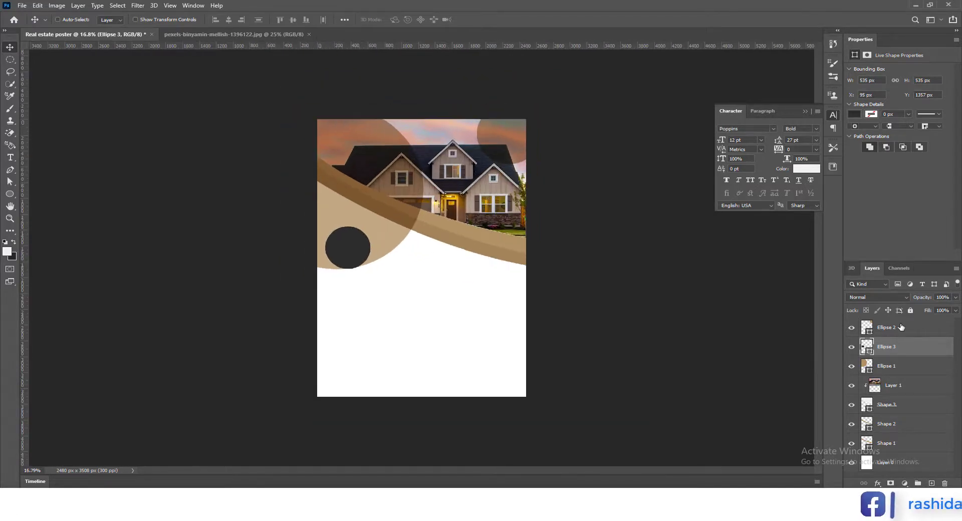
left_click(932, 483)
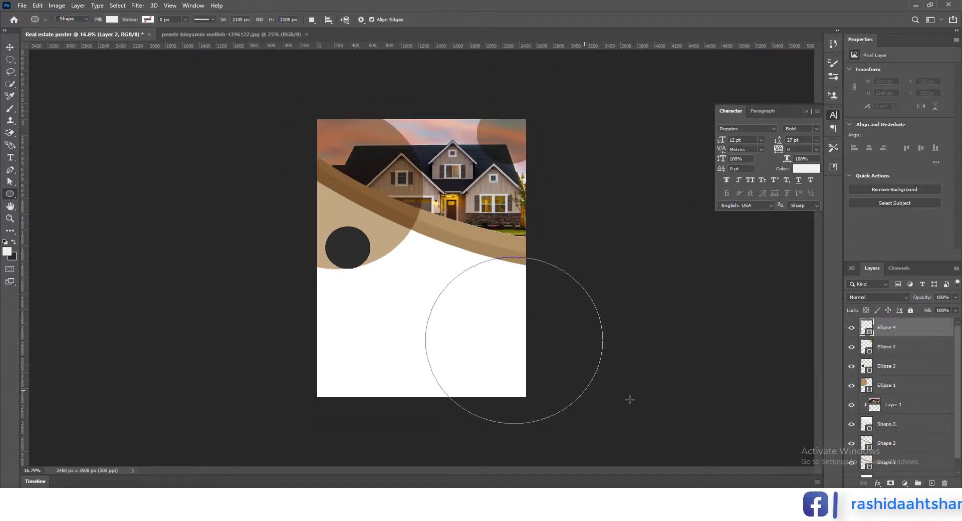
left_click(112, 19)
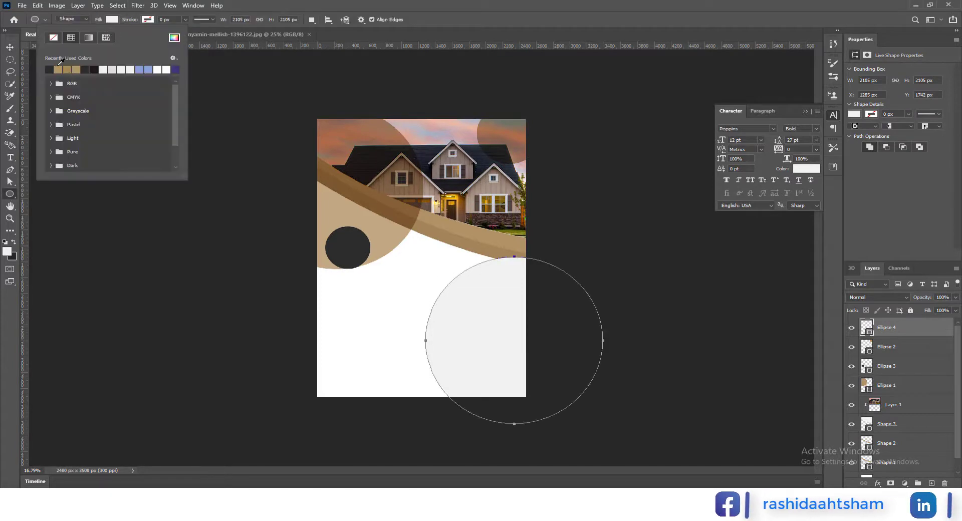
left_click(174, 38)
left_click(588, 264)
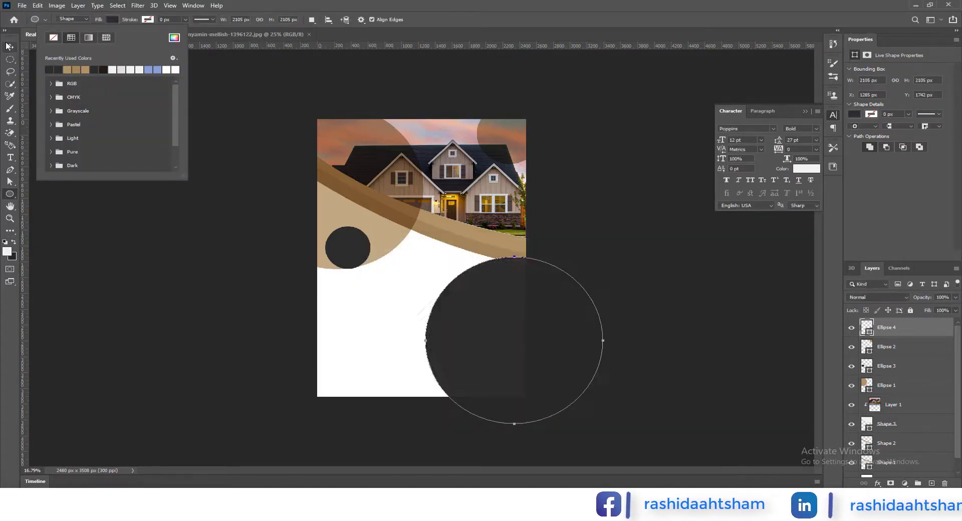
Step: Shift the large dark circle to about X 1227 px, Y 1701 px and place its layer between Shape 1 and Layer 0
key("v")
mouse_move(488, 321)
left_mouse_down()
mouse_move(475, 314)
mouse_move(482, 318)
left_mouse_up()
left_click_drag(880, 335, 897, 468)
Step: Duplicate the large dark circle and give the copy no fill and a tan stroke
key("ctrl+j")
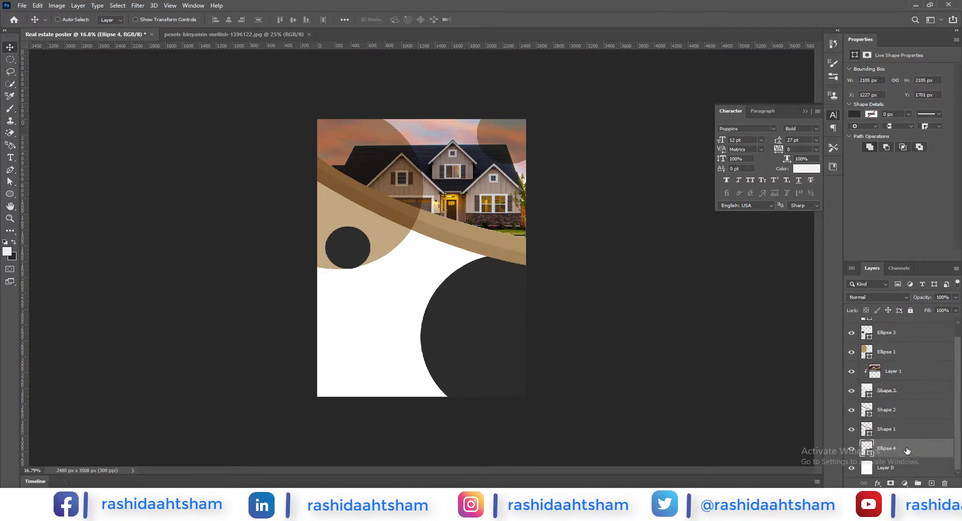
key("u")
left_click(112, 19)
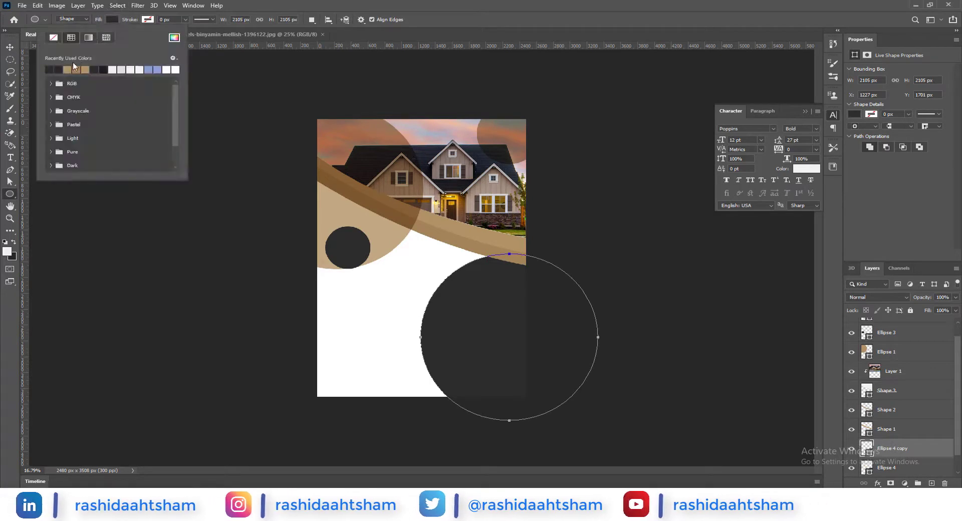
left_click(90, 37)
left_click(103, 70)
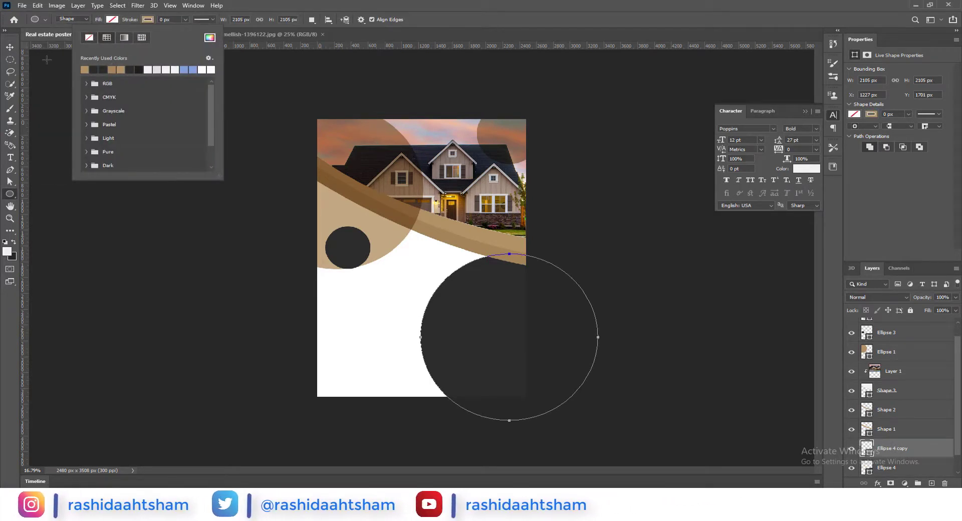
Step: Set the ring's stroke to 10 px with a different stroke alignment, and move the ring right to about X 1292 px
left_click(9, 47)
key("u")
left_click(161, 19)
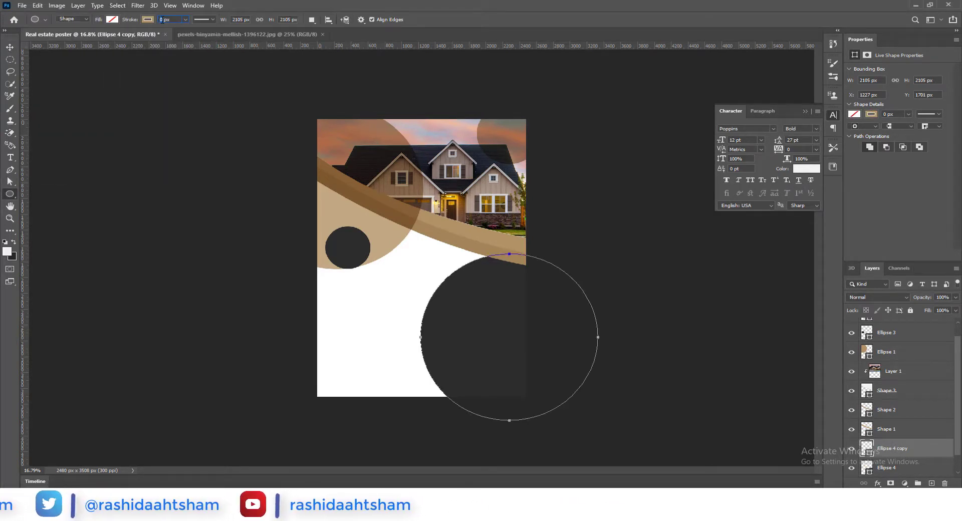
left_click(204, 19)
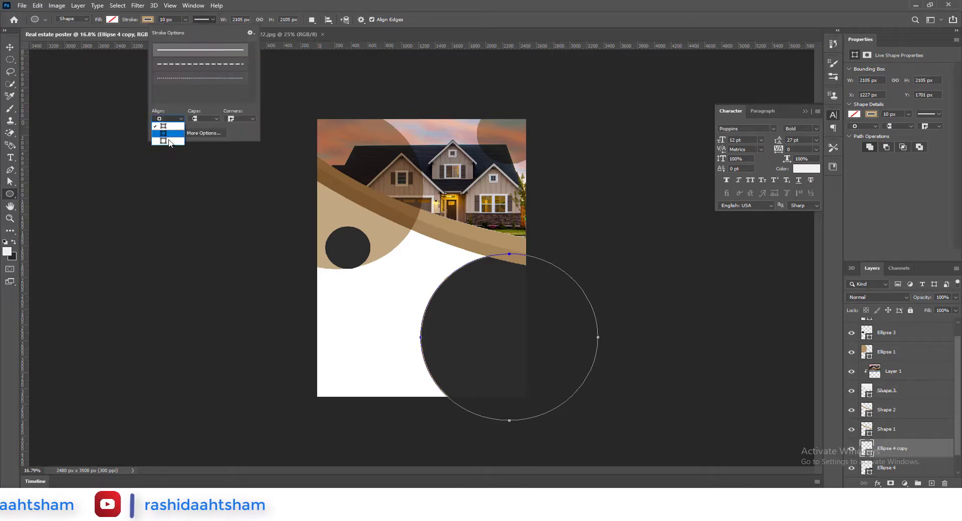
left_click(163, 134)
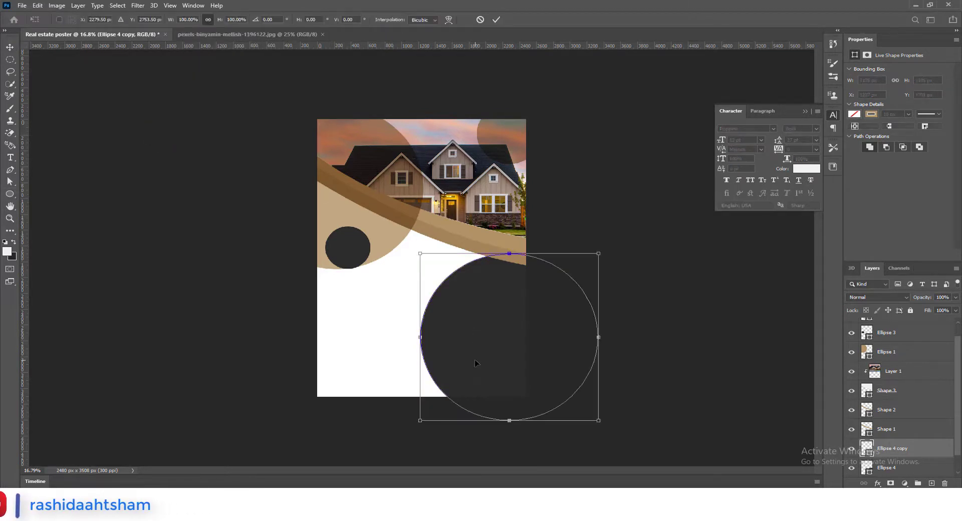
left_click(499, 22)
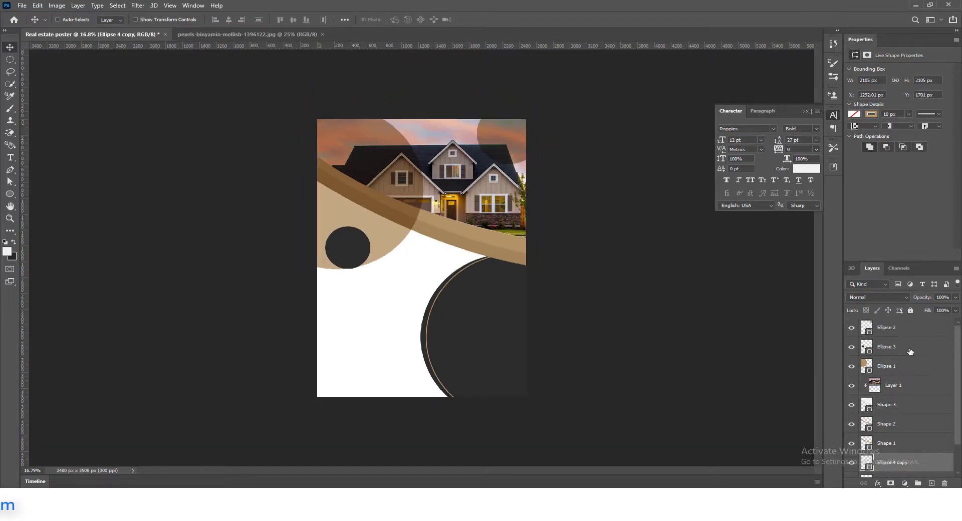
Step: Draw a rectangle about 2516 by 357 px across the poster's bottom edge, above all other layers
left_click(10, 195)
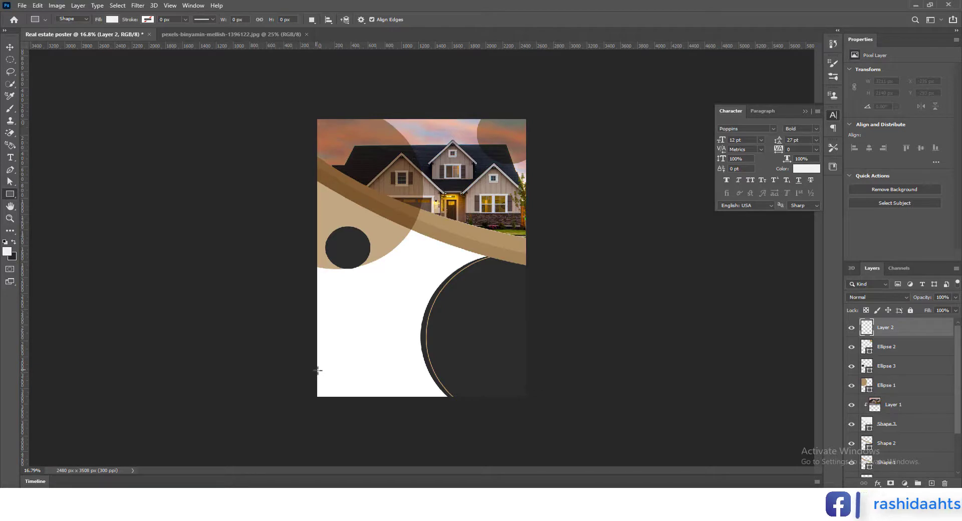
left_click_drag(527, 398, 527, 398)
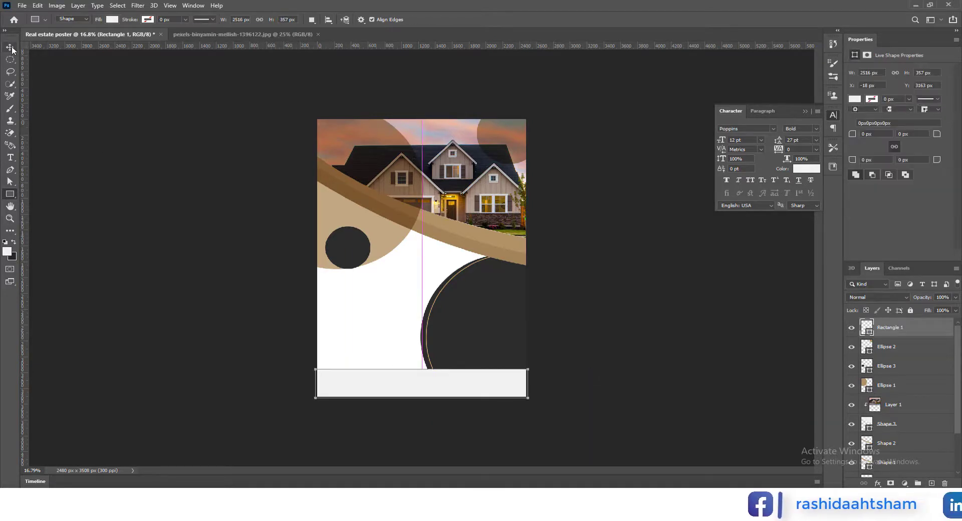
Step: Fill the rectangle along the poster's bottom edge with light grey e0dede
left_click(117, 20)
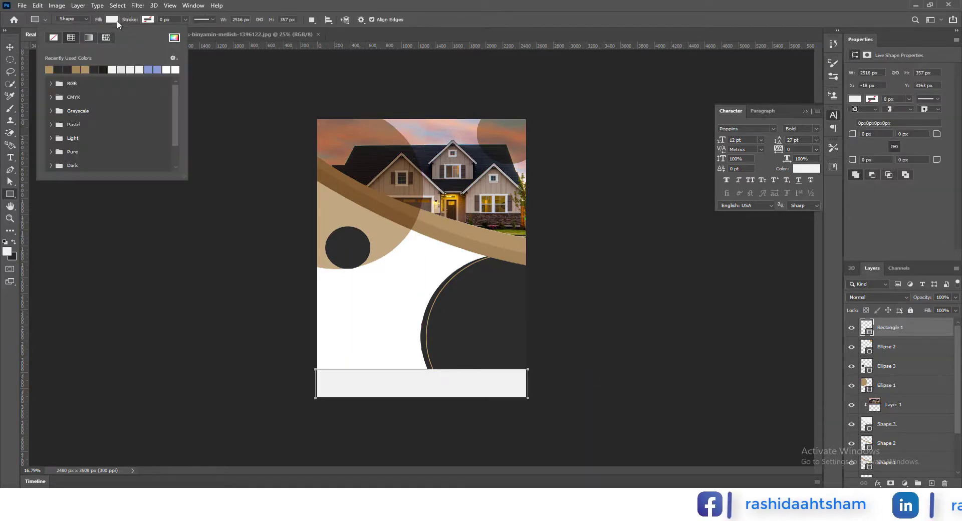
left_click(174, 39)
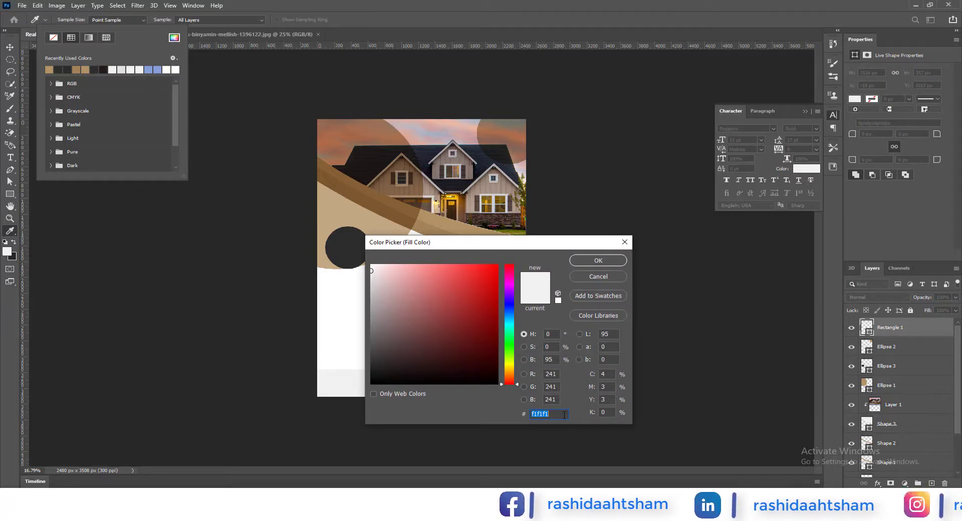
type("e0dede")
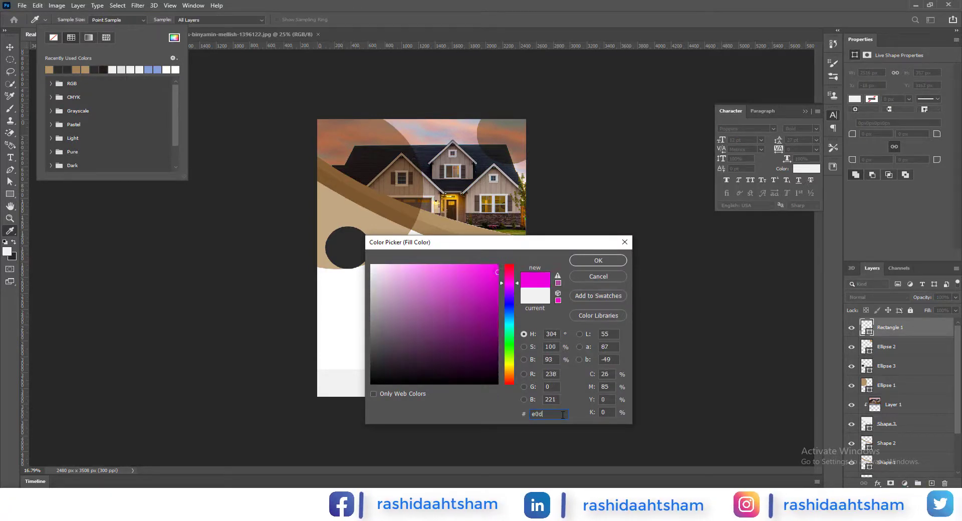
left_click(612, 265)
key("v")
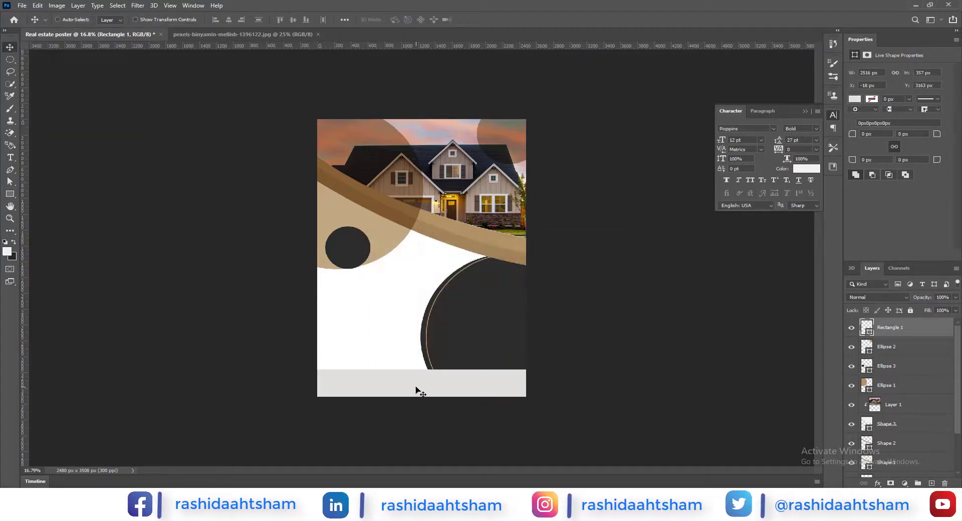
Step: Nudge the tan ring on the large dark circle to about X 1281 px, Y 1723 px
key("ctrl+0")
scroll(919, 444, "down", 2)
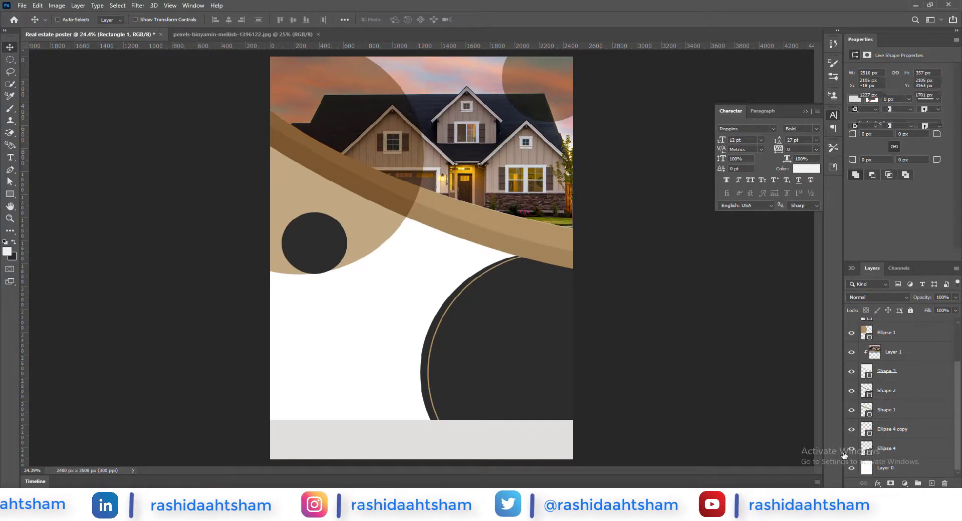
left_click(898, 430)
key("Left")
key("Left")
key("Left")
key("Left")
key("Left")
key("Left")
key("Left")
key("Left")
key("Left")
key("Left")
key("Left")
key("Left")
key("Left")
key("Left")
key("Left")
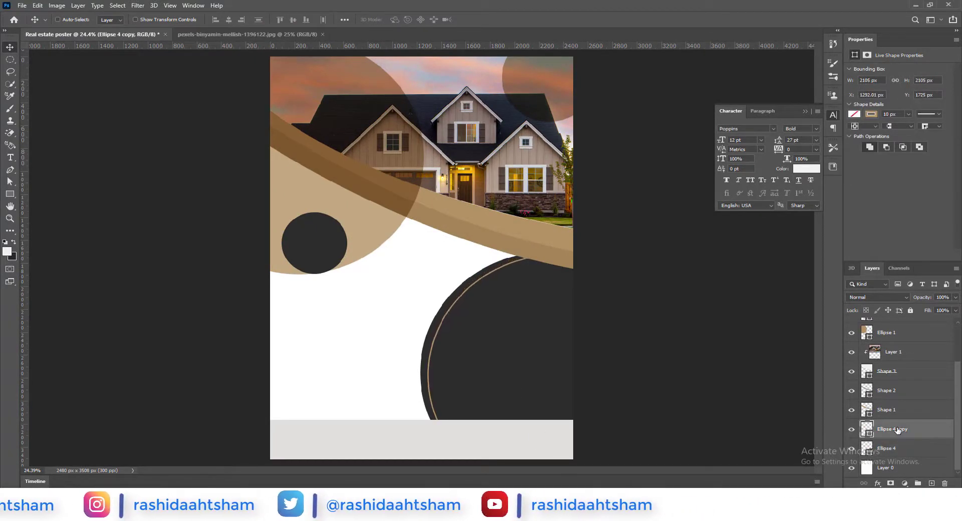
key("Down")
key("Down")
key("Down")
key("Down")
key("Down")
key("Down")
key("Down")
key("Down")
key("Down")
key("Down")
key("Down")
key("Down")
key("Down")
key("Down")
key("Down")
key("Down")
key("Down")
key("Down")
key("Down")
key("Down")
key("Right")
key("Right")
key("Right")
key("Right")
Step: Draw a curved-end shape about 965 by 416 px over the left part of the bottom strip with the Pen tool, above all layers
scroll(924, 385, "up", 2)
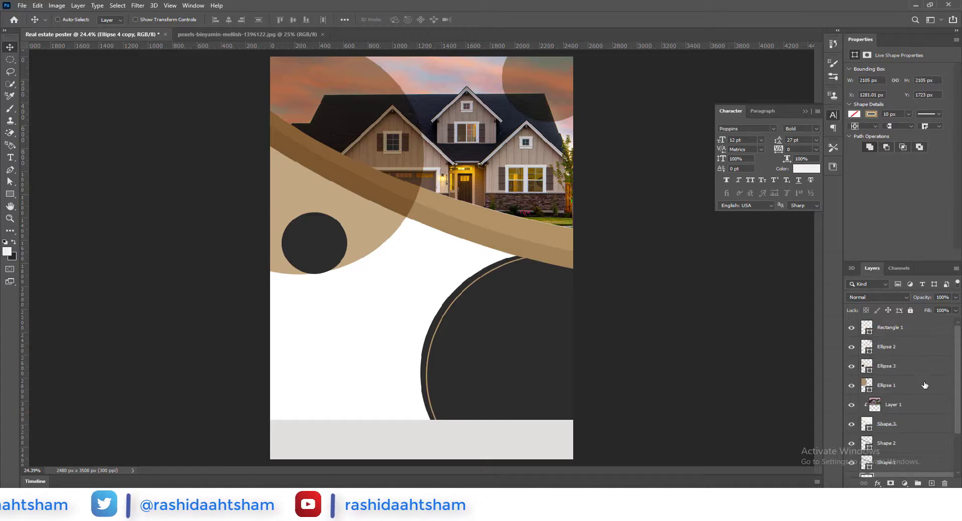
left_click(907, 328)
left_click(932, 484)
key("p")
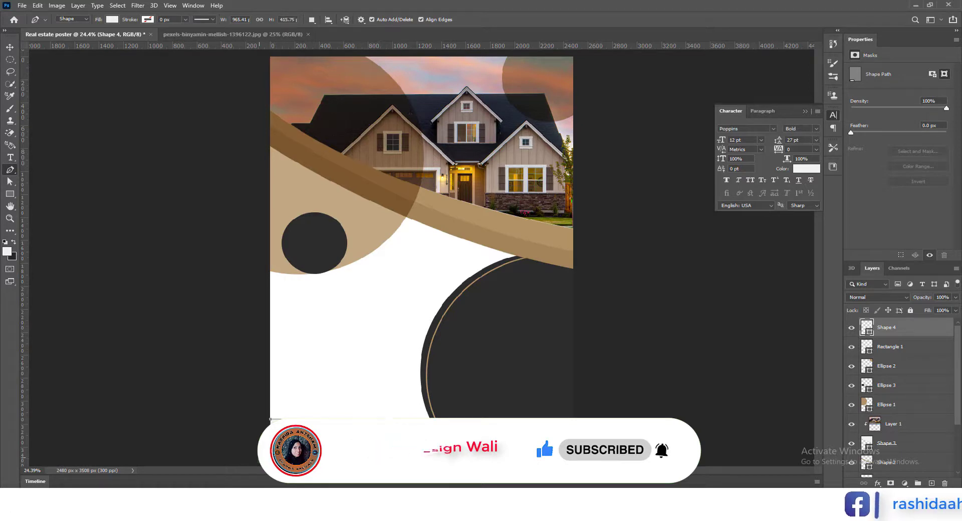
Step: Fill the curved-end shape with the dark grey sampled from the small dark circle
left_click(112, 19)
left_click(174, 37)
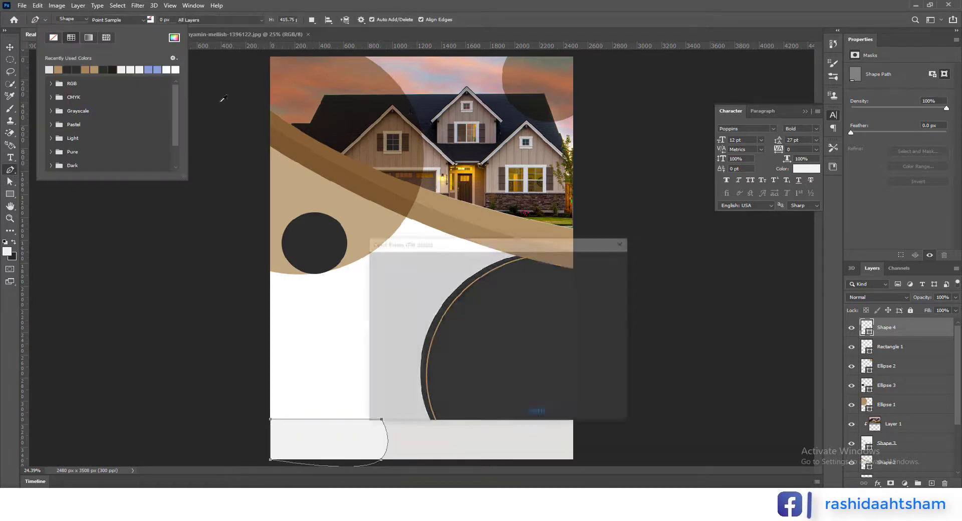
left_click(314, 243)
left_click(594, 261)
left_click(9, 47)
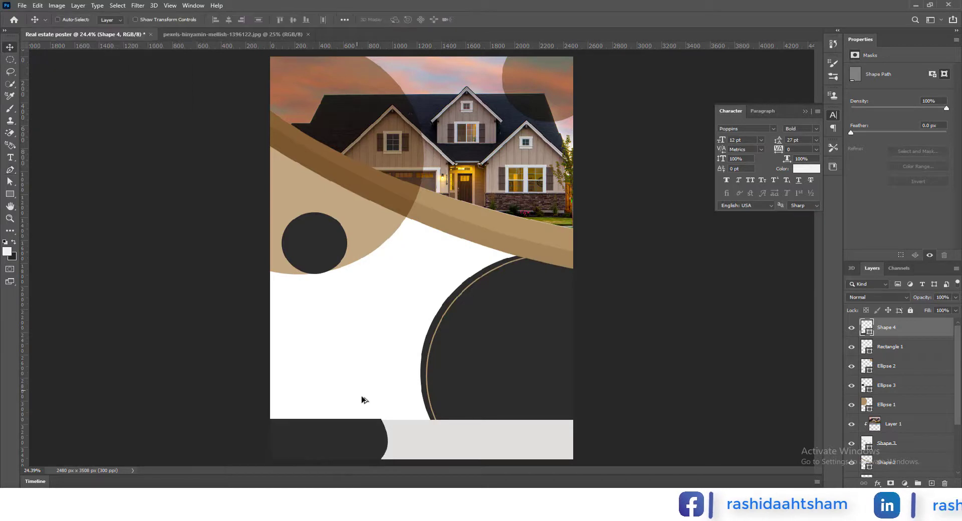
Step: Group all the poster's layers and name the group Design
scroll(379, 395, "down", 2)
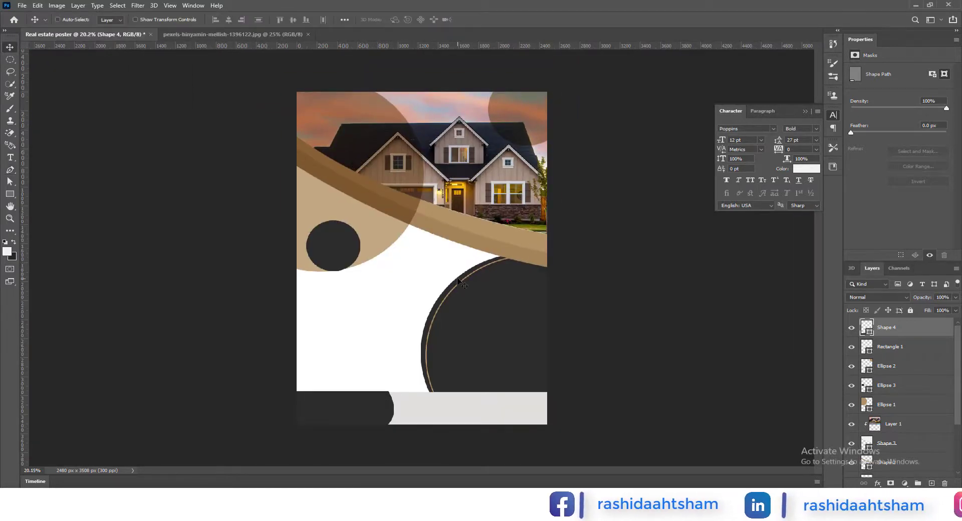
scroll(441, 301, "up", 1)
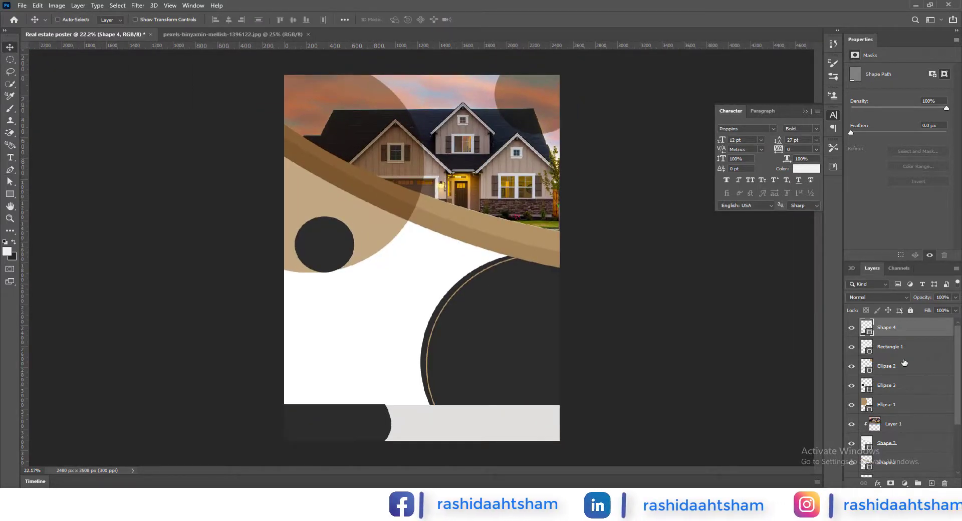
scroll(904, 443, "down", 3)
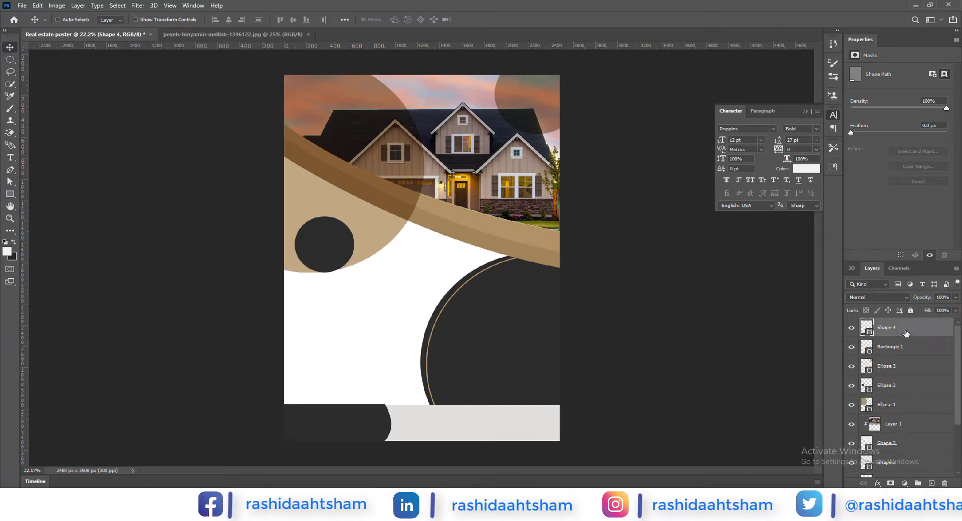
left_click(898, 469, "shift")
key("ctrl+g")
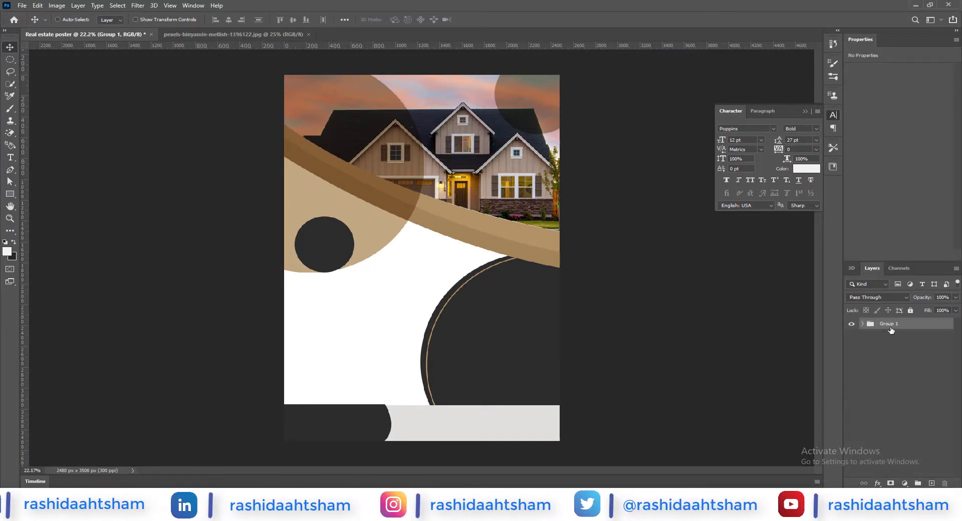
double_click(890, 326)
type("Design")
key("Return")
Step: Add the white text "OSAIS IN THE CITY" near the poster's upper-left corner, above the Design group
left_click(932, 483)
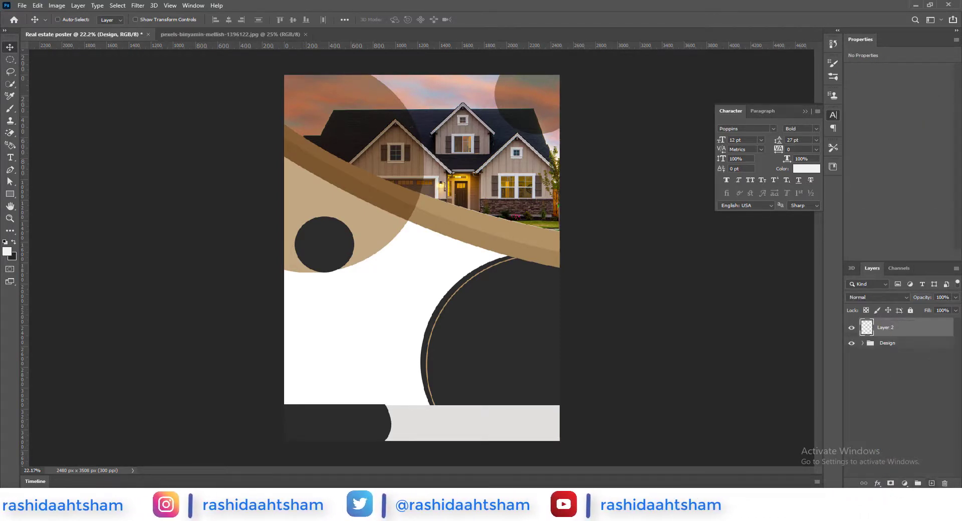
left_click(9, 158)
left_click(311, 105)
type("USA")
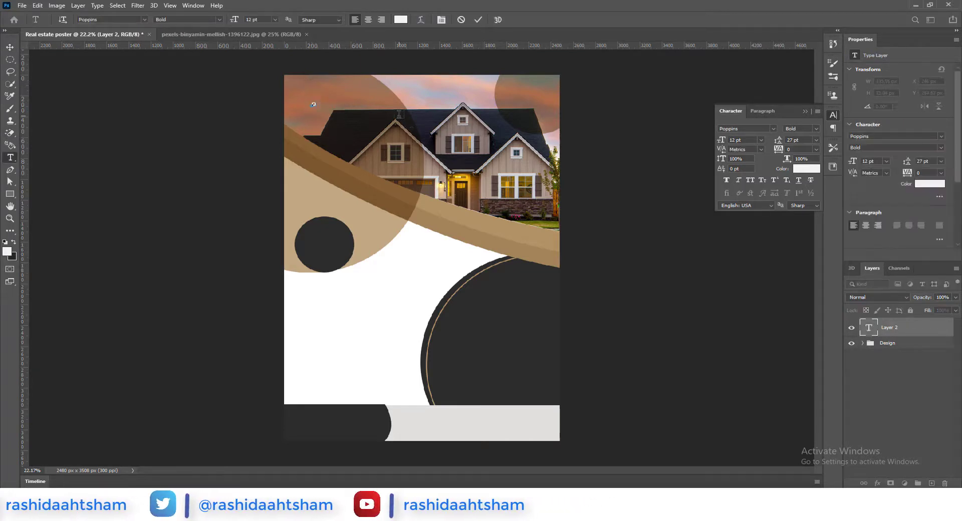
key("BackSpace")
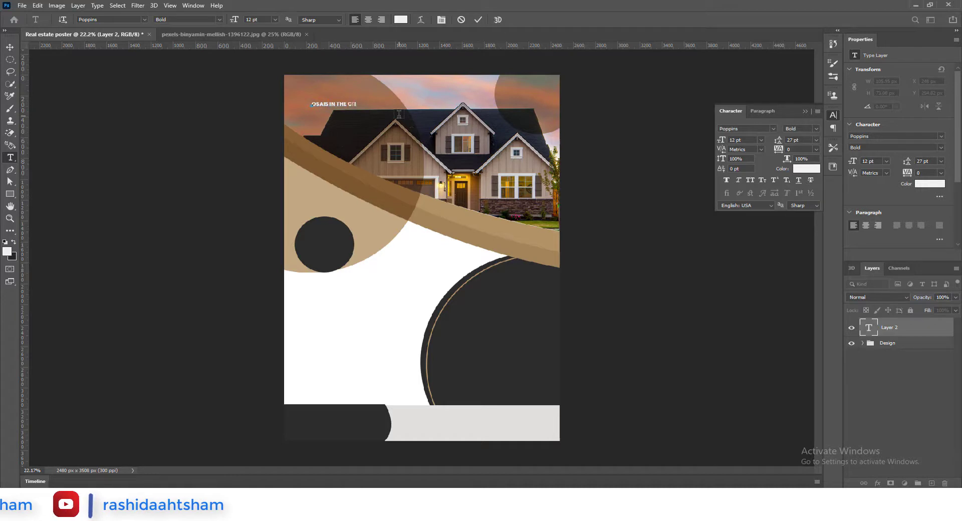
Step: Set the "OSAIS IN THE CITY" text to Poppins Regular, 18 pt, and place it at about X 95 px, Y 234 px
left_click(276, 21)
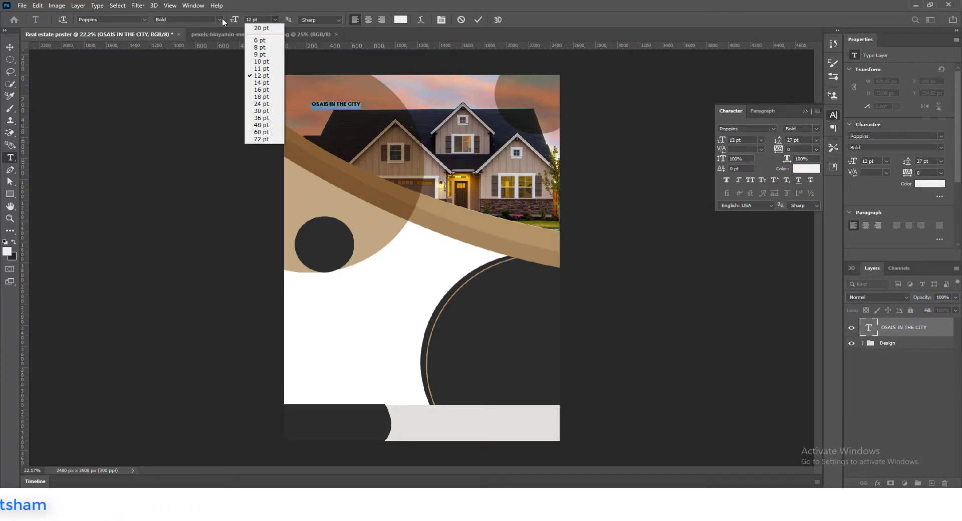
left_click(220, 19)
left_click(185, 74)
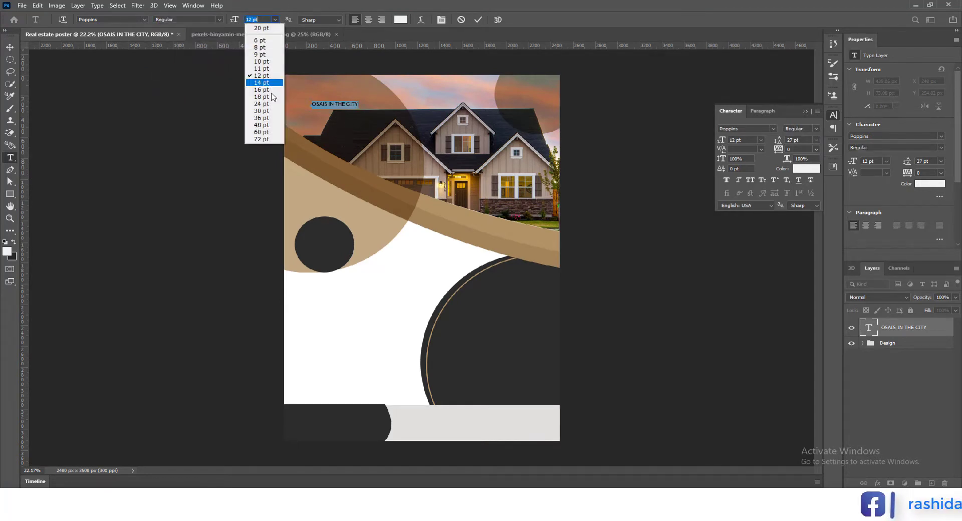
left_click(10, 47)
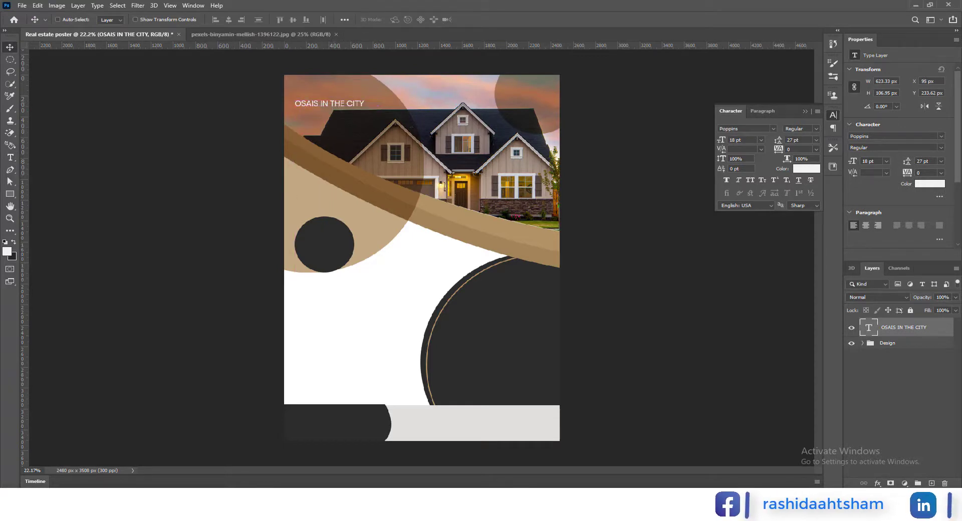
Step: Draw a horizontal line about 595 px long beneath "OSAIS IN THE CITY" on a new layer
left_click(932, 483)
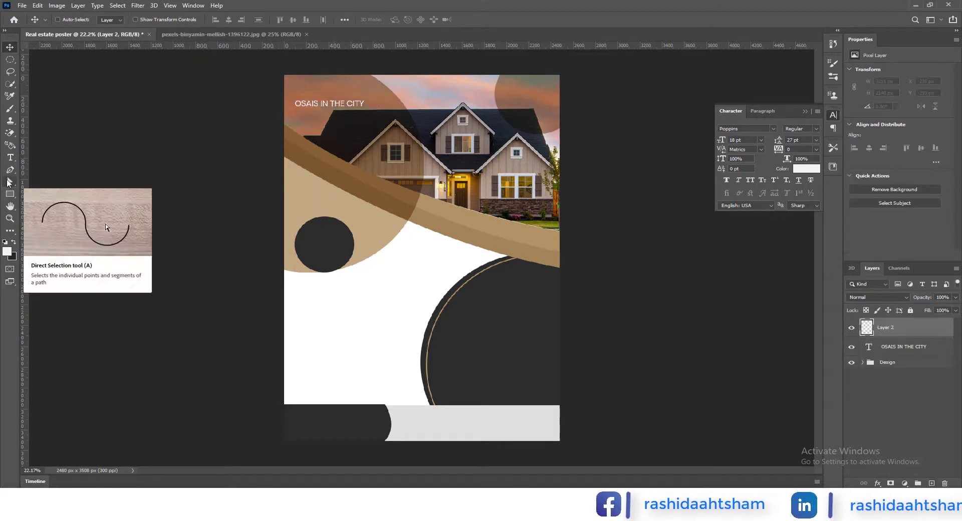
right_click(9, 194)
left_click(35, 227)
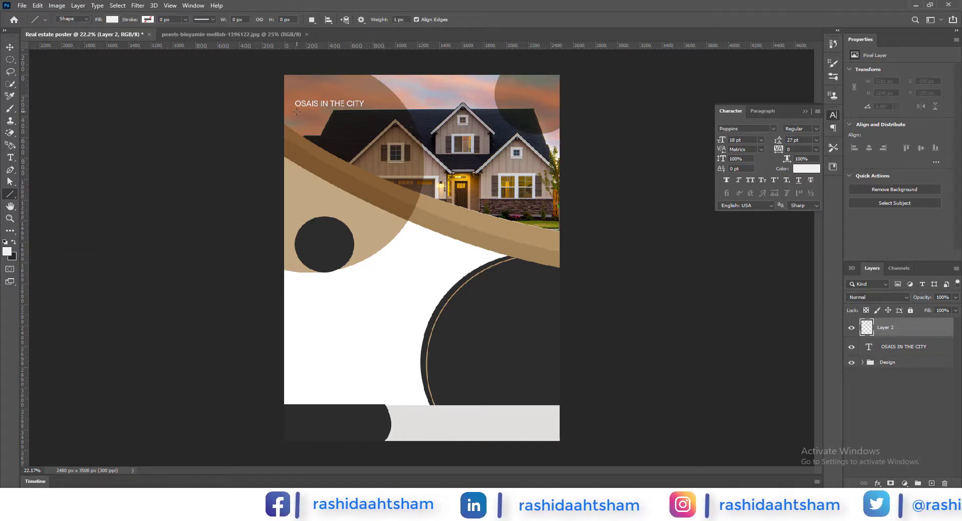
left_click_drag(296, 112, 364, 112)
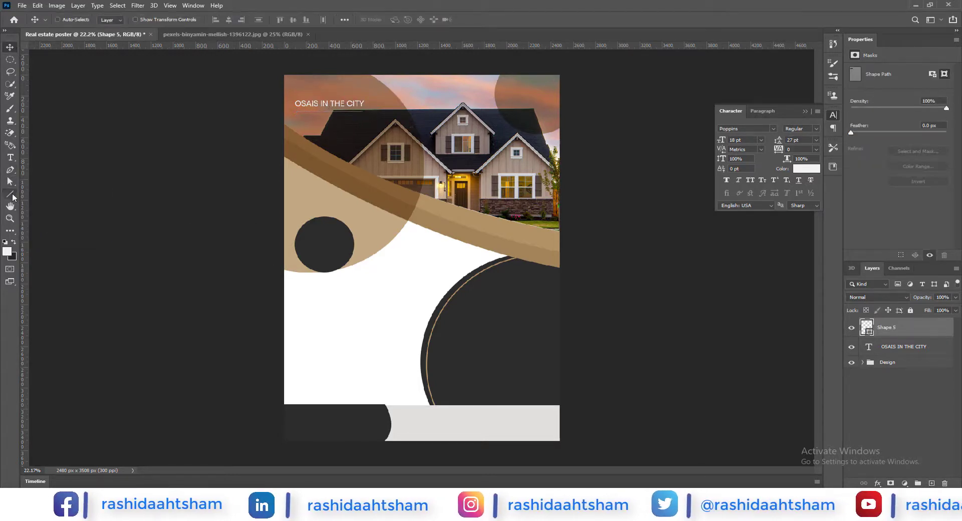
Step: Remove the line's fill and give it a white stroke
left_click(113, 21)
left_click(148, 19)
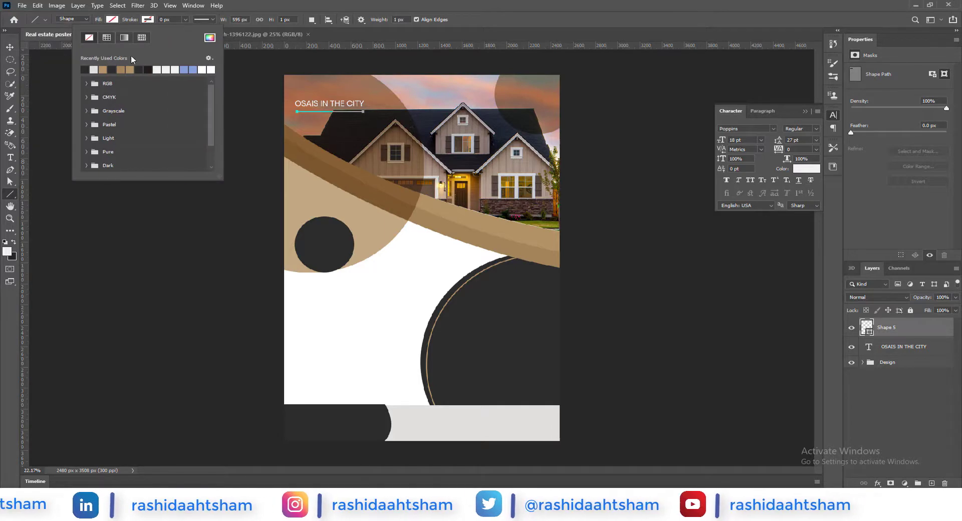
left_click(210, 37)
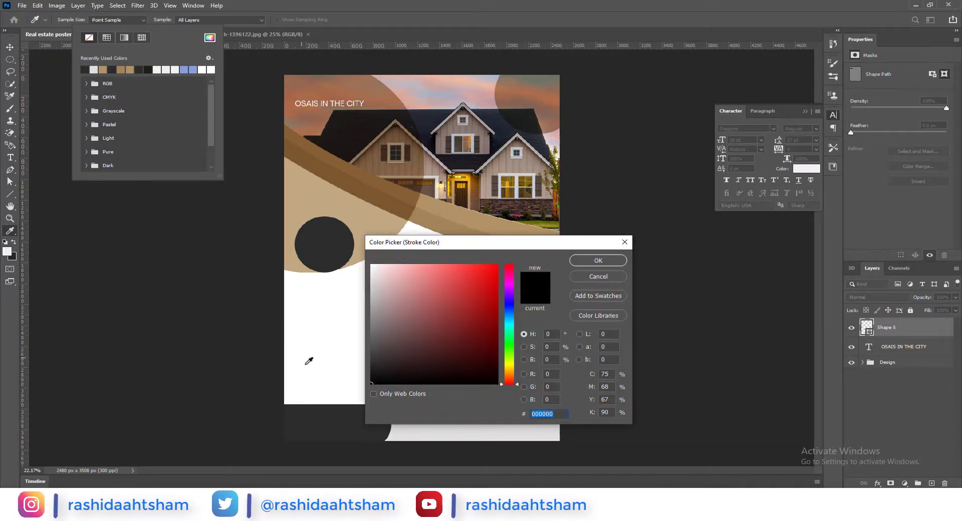
left_click(594, 261)
key("v")
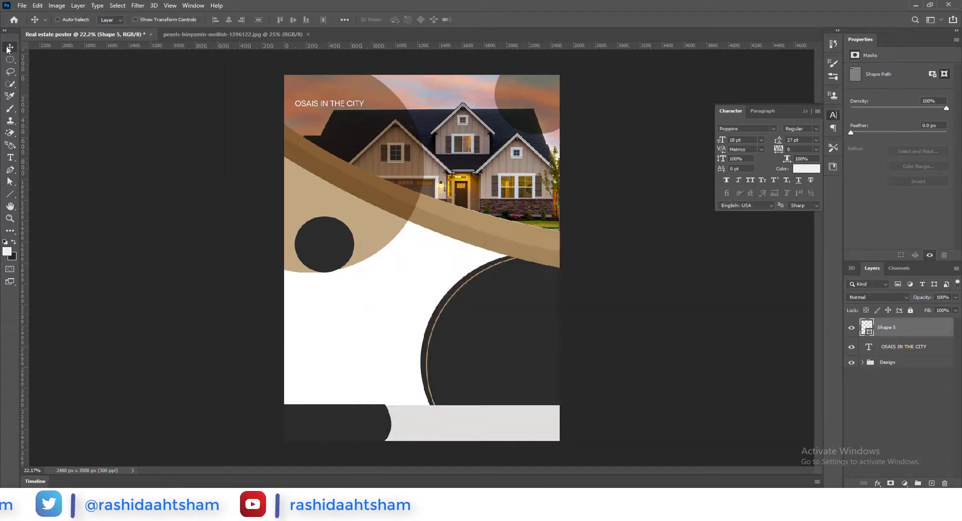
Step: Set the line's stroke width to 5 px and select the line together with the text above it
left_click(11, 195)
left_click_drag(164, 20, 156, 19)
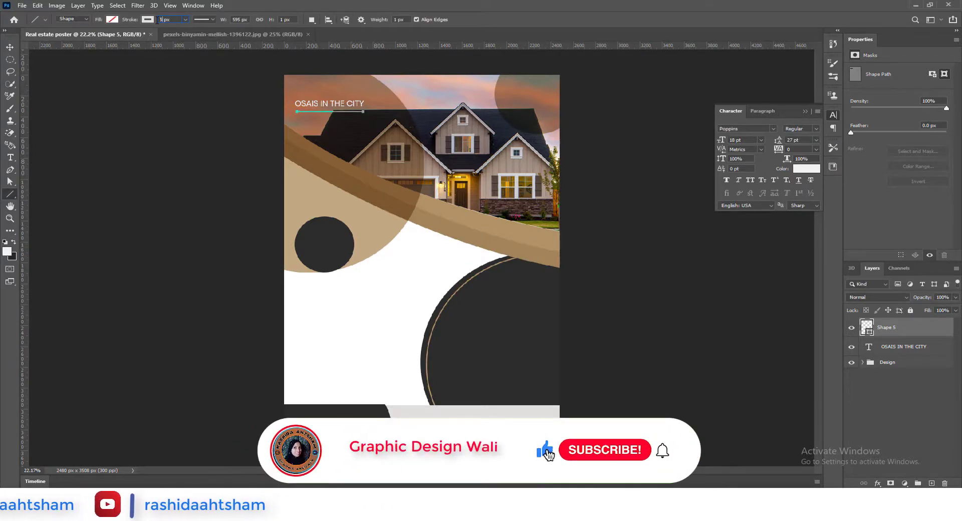
left_click(201, 19)
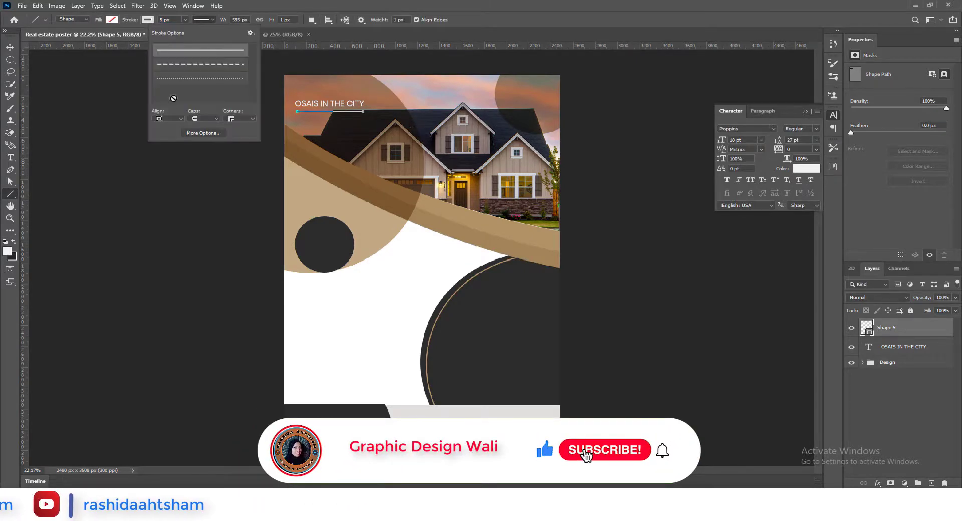
left_click(10, 48)
scroll(329, 107, "up", 3)
left_click(893, 344, "shift")
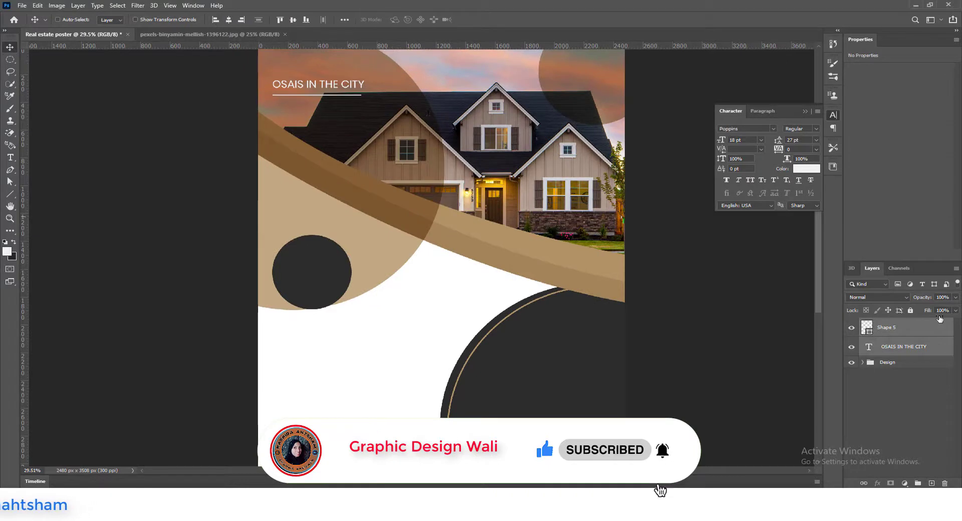
Step: Add the text "ELEGANT" below the white line as a new text layer
left_click(931, 484)
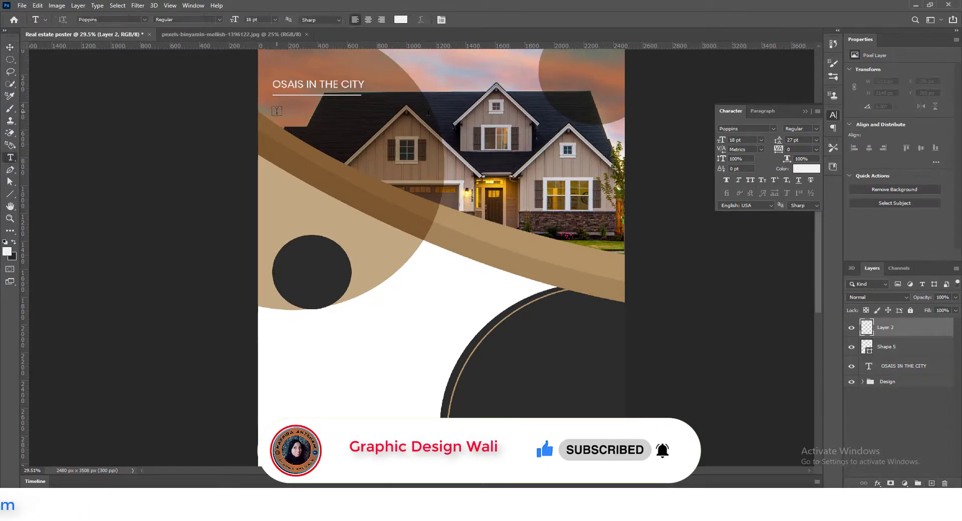
type("ELEGAN")
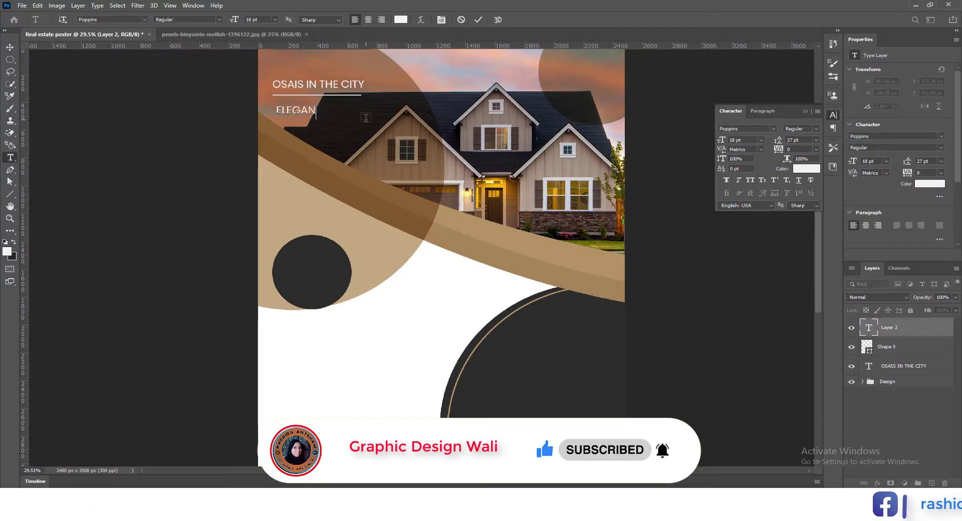
type("T")
Step: Format the "ELEGANT" text as Poppins Bold at 48 pt
double_click(864, 330)
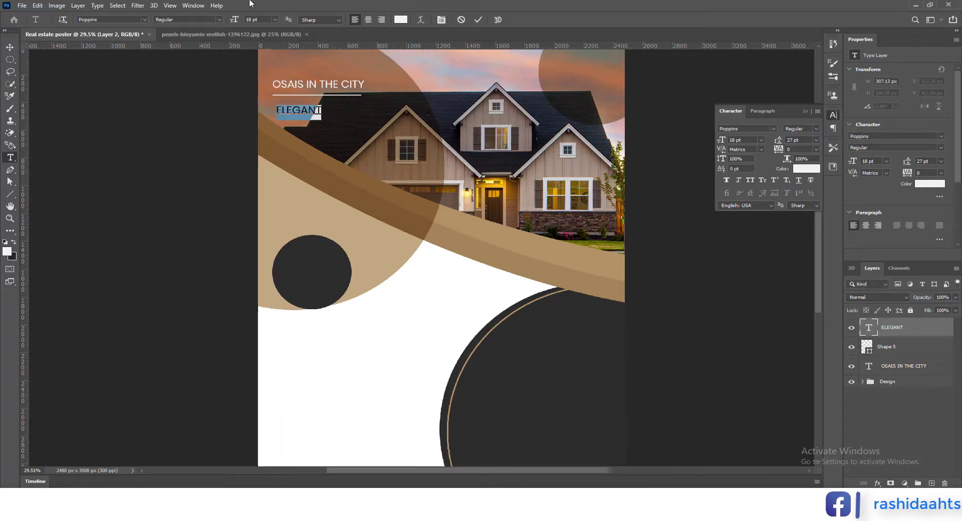
left_click(275, 19)
left_click(261, 126)
left_click(219, 20)
left_click(193, 118)
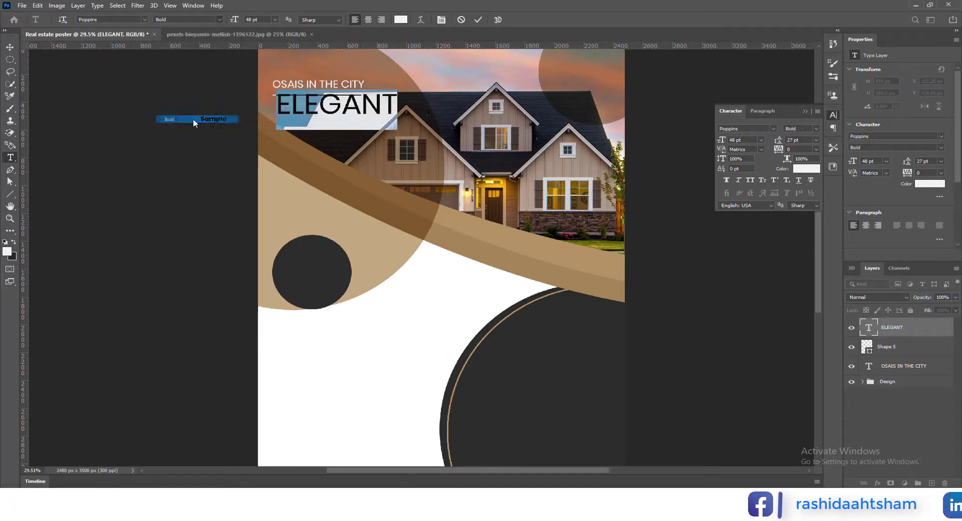
left_click(478, 19)
Step: Place the "ELEGANT" text below the white line, duplicate it twice downward, and change the middle copy to "HOUSE"
key("v")
left_click_drag(290, 111, 385, 172)
double_click(869, 347)
type("HOUSE")
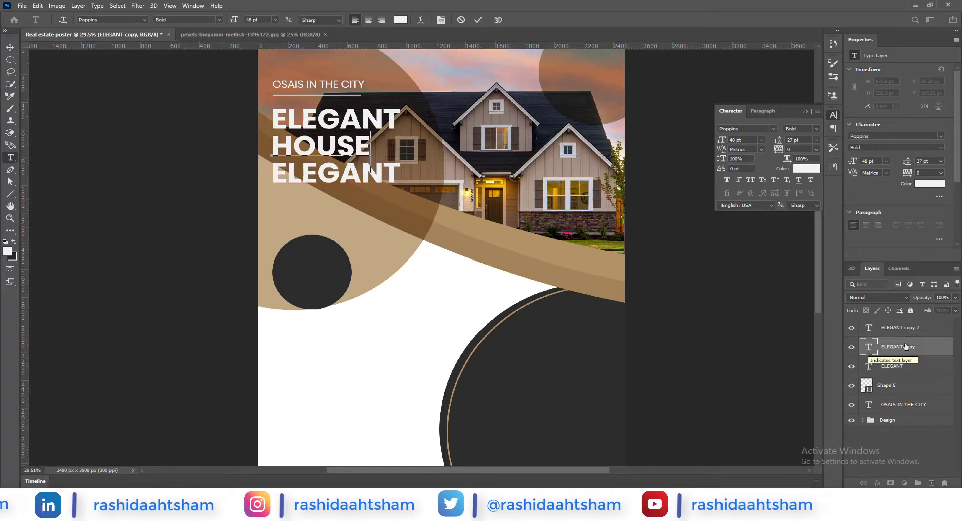
Step: Change the lowest "ELEGANT" copy to "FOR SALE" and commit the text
double_click(871, 328)
type("FOR")
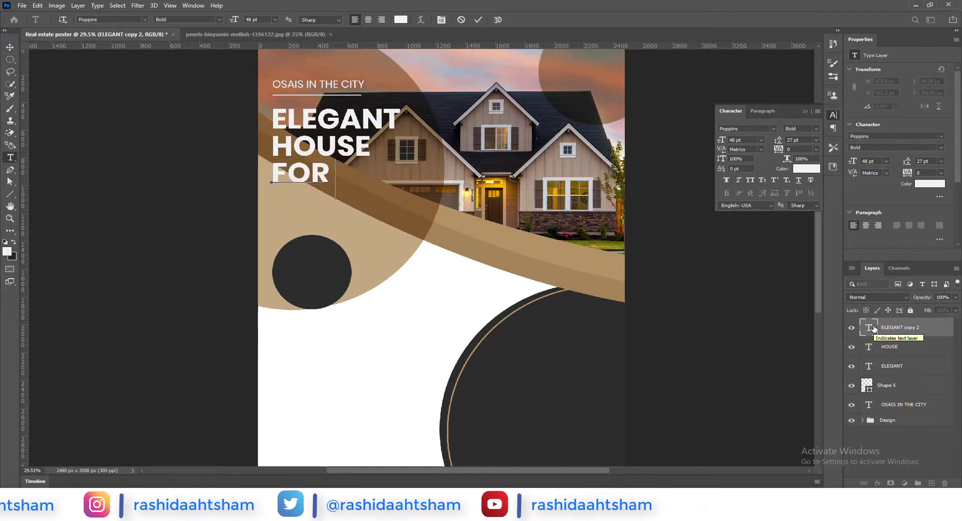
type(" SALE")
left_click(478, 20)
key("v")
key("ctrl+0")
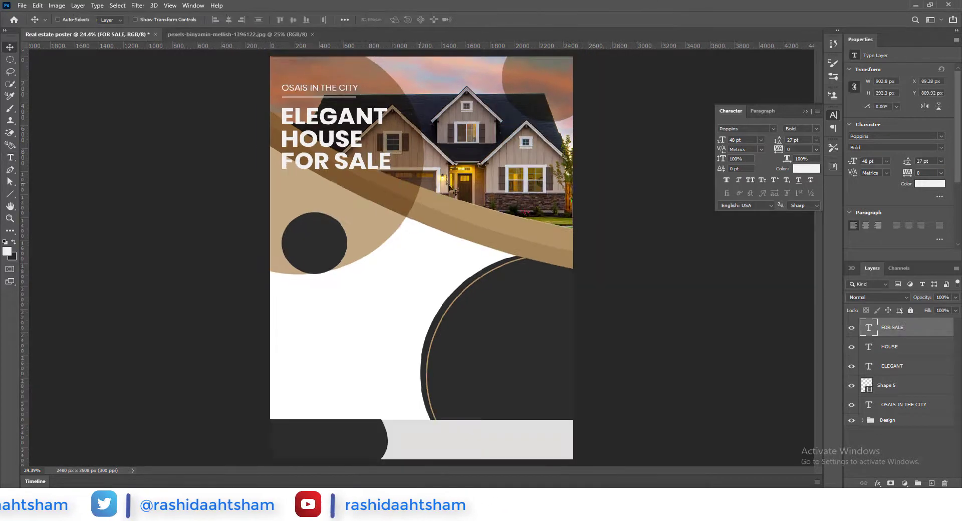
Step: Scale all headline texts and the white line together to about 88% and shift them slightly toward the poster's upper edge
left_click(904, 404, "shift")
key("ctrl+t")
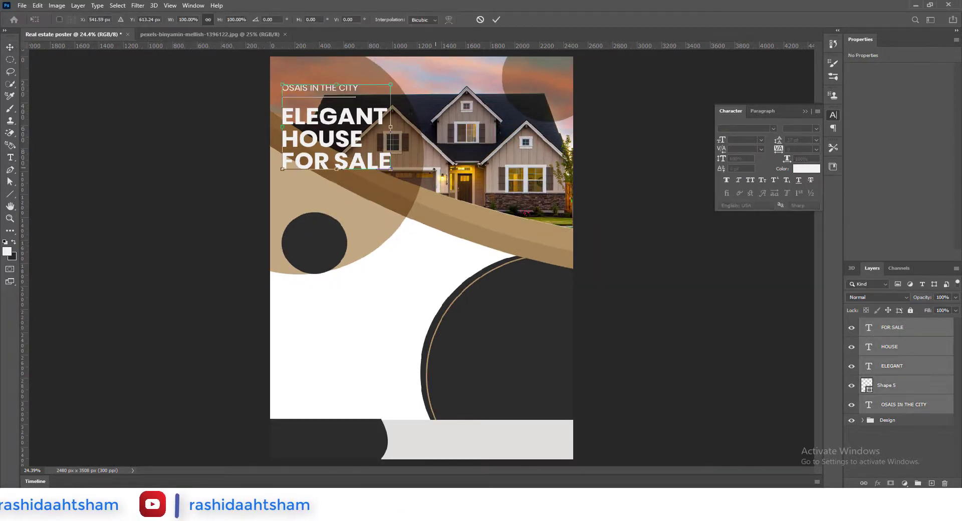
left_click_drag(392, 171, 379, 159)
left_click_drag(337, 136, 341, 133)
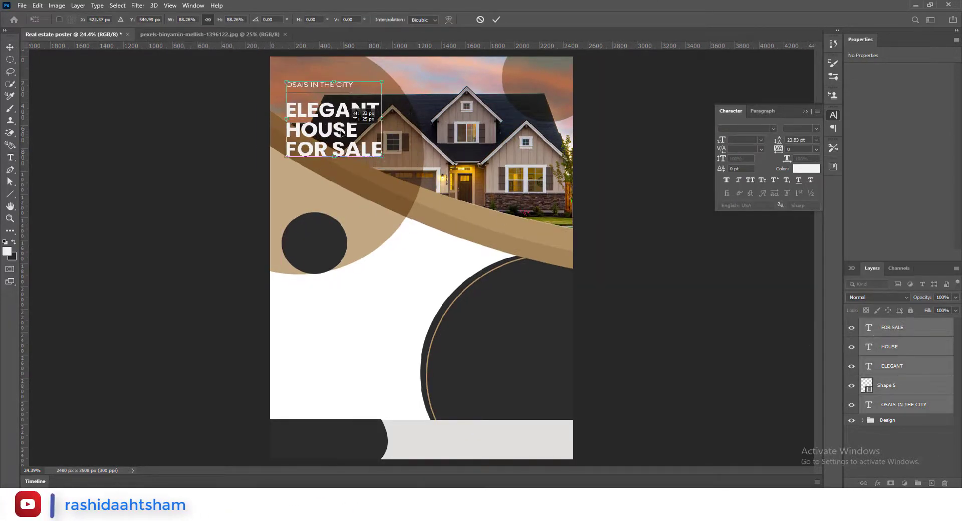
Step: Add the text "PRICE STARTS FROM" on a new layer below the headline
left_click(931, 483)
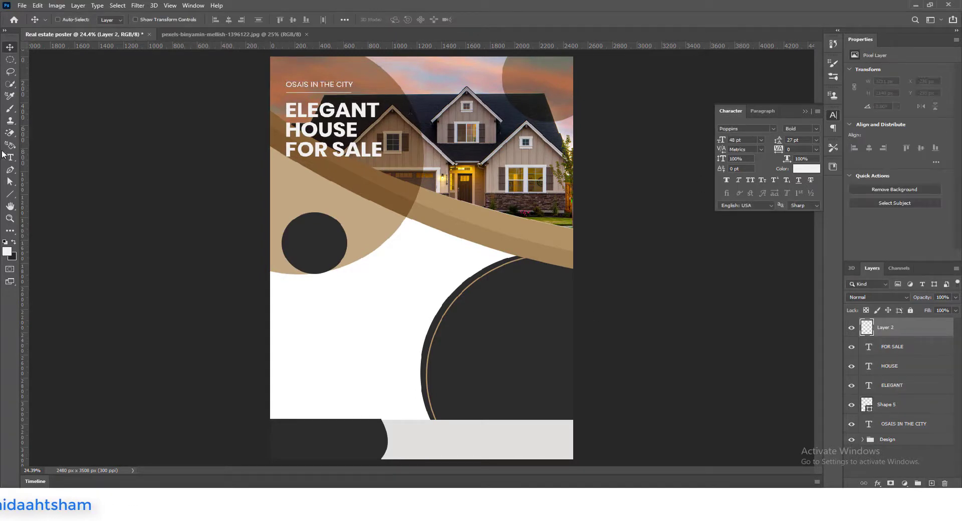
left_click(345, 194)
type("PRICE STARTS FROM")
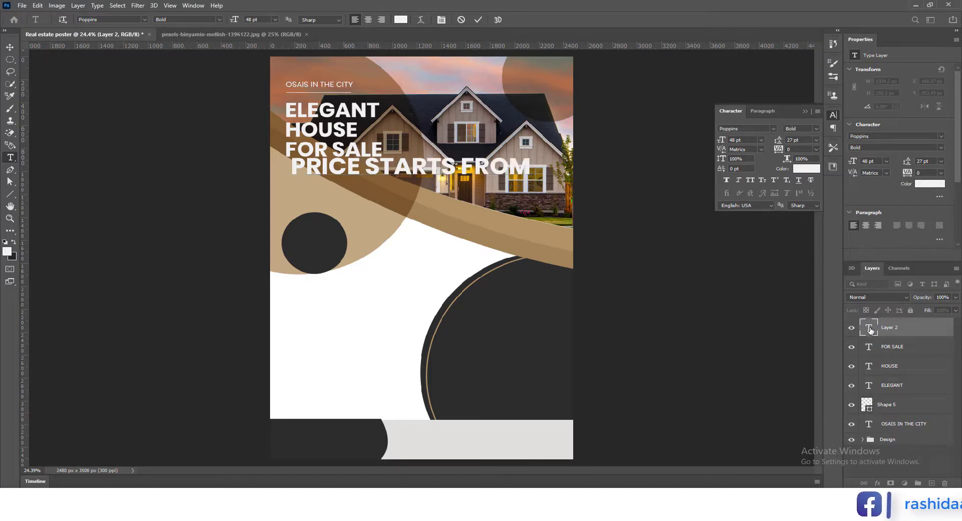
Step: Format the "PRICE STARTS FROM" text as Poppins Medium at 18 pt
double_click(871, 330)
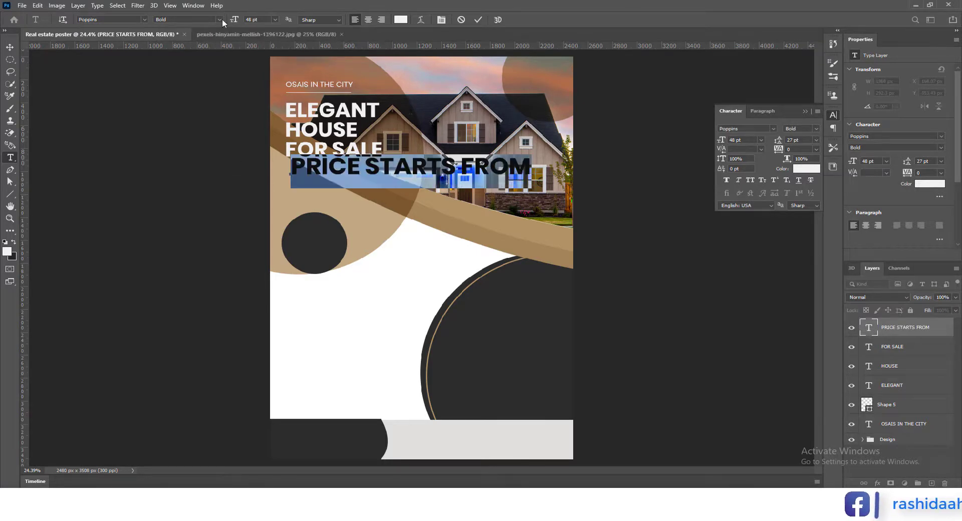
left_click(221, 19)
left_click(221, 71)
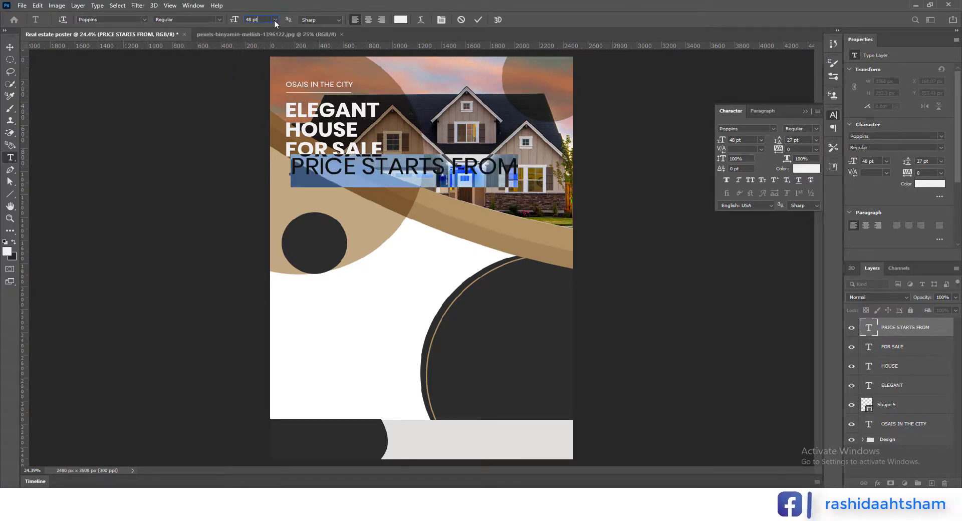
left_click(275, 19)
left_click(260, 88)
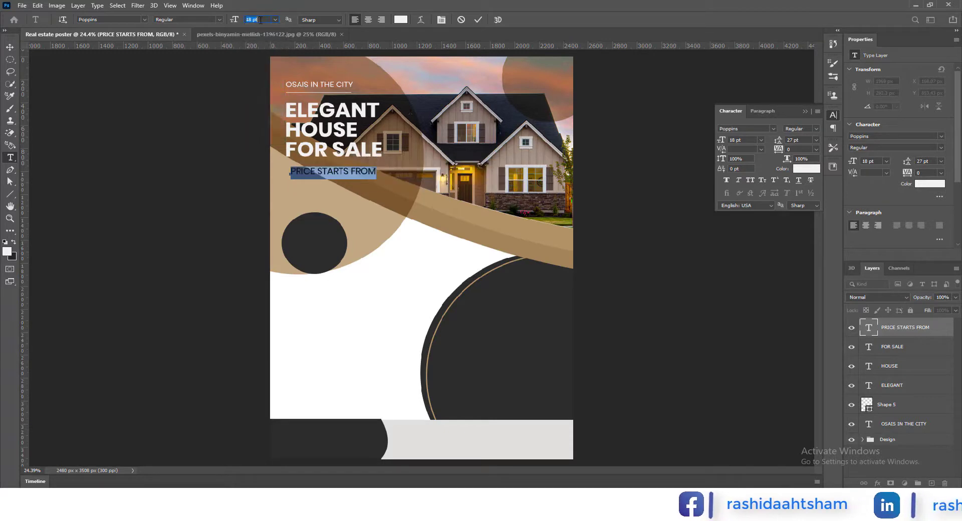
left_click(211, 19)
left_click(200, 101)
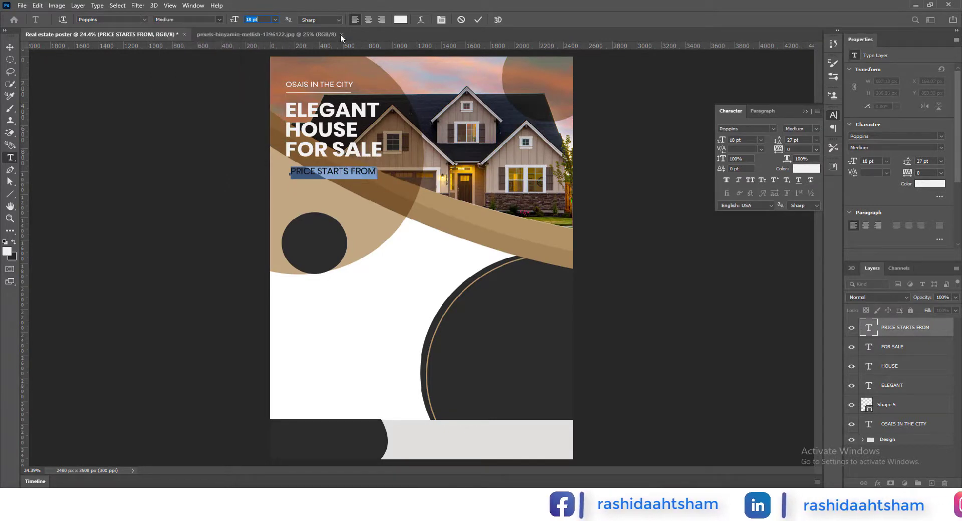
left_click(477, 21)
Step: Move "PRICE STARTS FROM" below "FOR SALE" so it lines up with the headline's left edge
key("v")
scroll(305, 184, "up", 1)
left_click_drag(326, 173, 321, 176)
Step: Add the price "$2,500,00" as a new text layer below "PRICE STARTS FROM"
key("t")
left_click(288, 199)
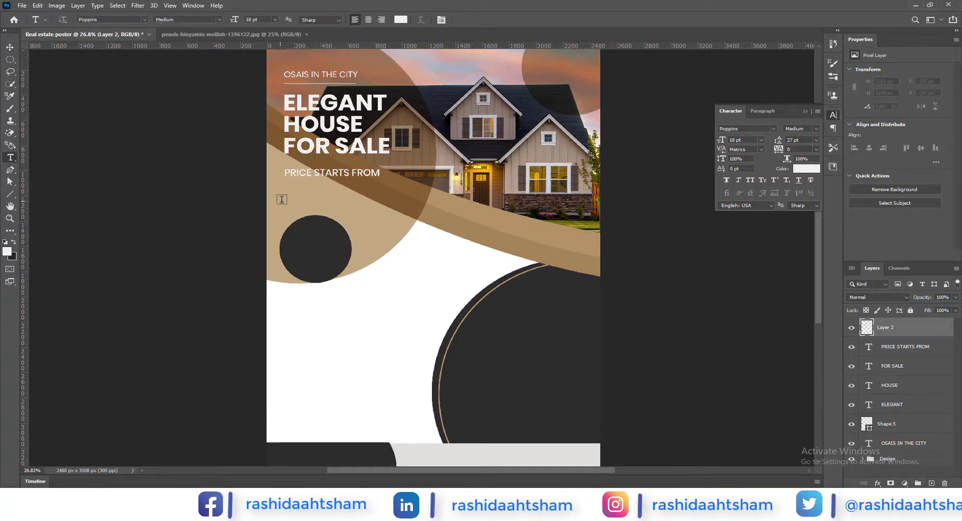
type("$2")
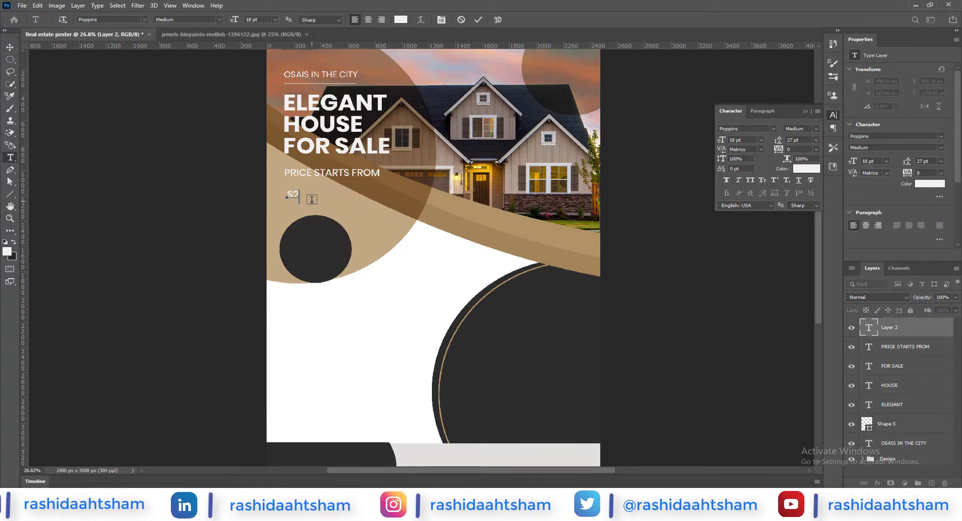
type(".500.00")
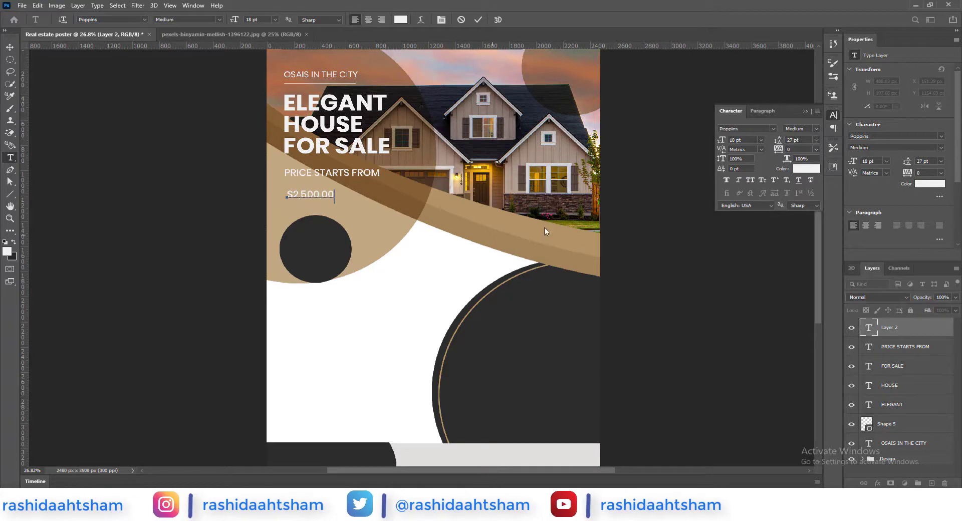
Step: Format the price text as Poppins Bold at 30 pt and move it closer to "PRICE STARTS FROM"
key("ctrl+a")
left_click_drag(266, 20, 225, 19)
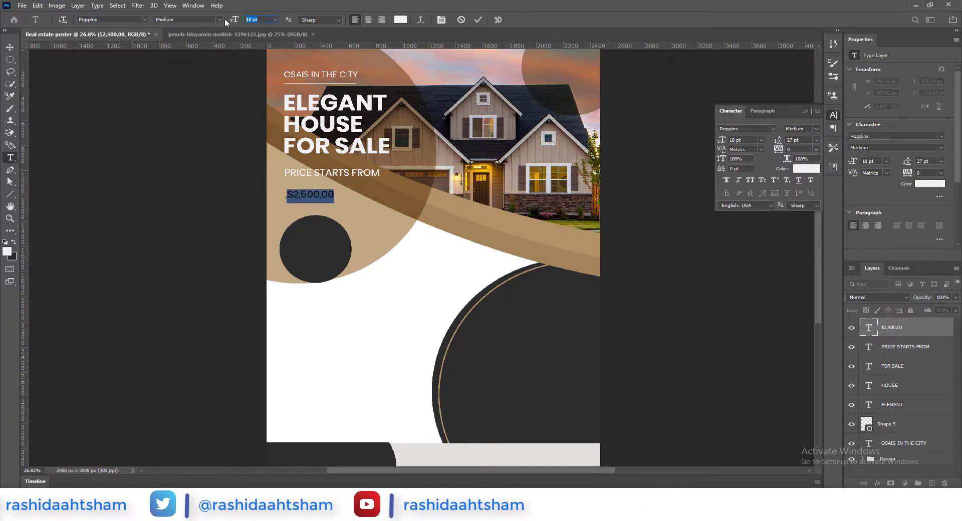
type("30")
left_click(220, 19)
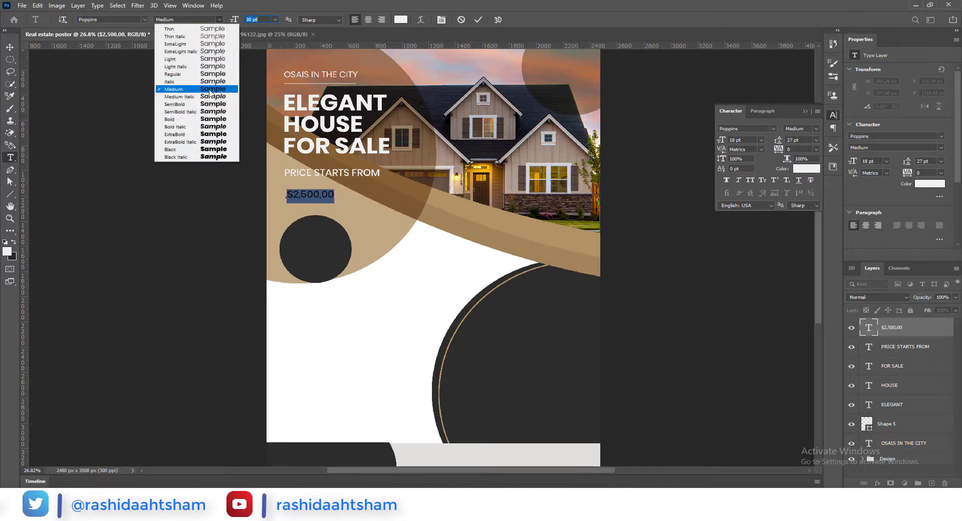
left_click(193, 120)
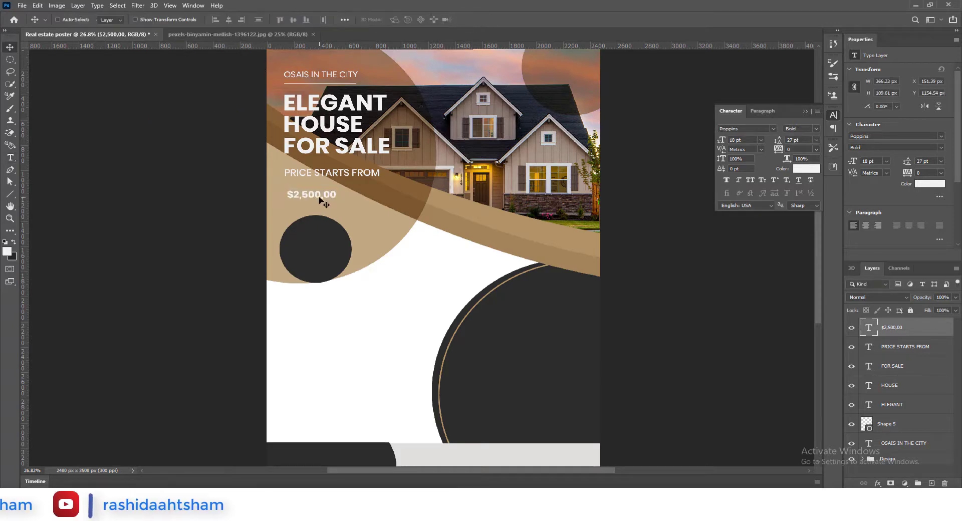
left_click_drag(319, 186, 319, 185)
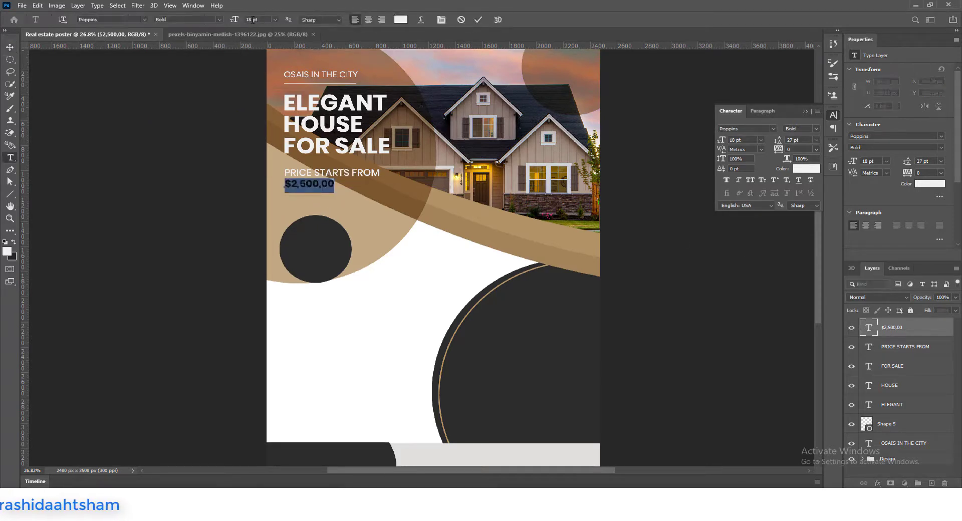
key("ctrl+Return")
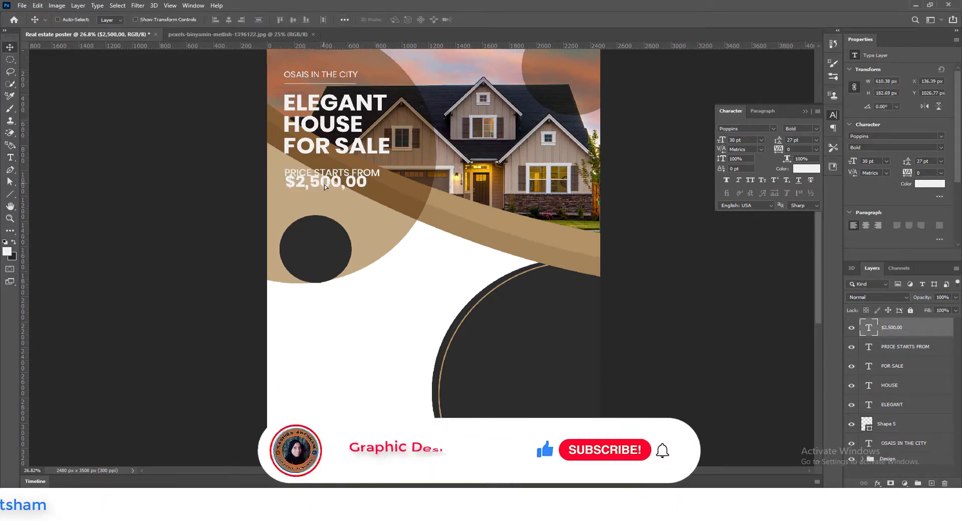
Step: Enlarge the price text to about the width of "PRICE STARTS FROM" and nudge it down just beneath that line
left_click_drag(331, 182, 330, 186)
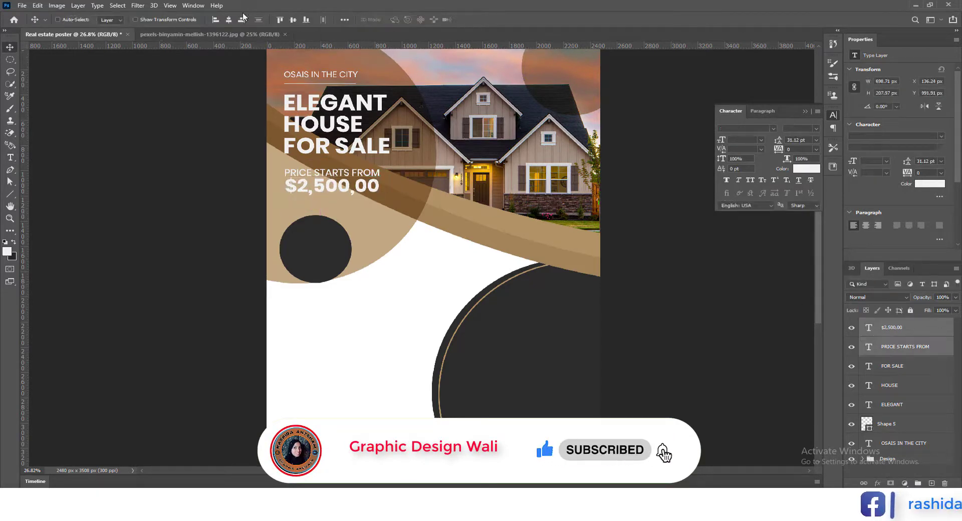
left_click(913, 335)
key("Down")
key("Down")
key("Down")
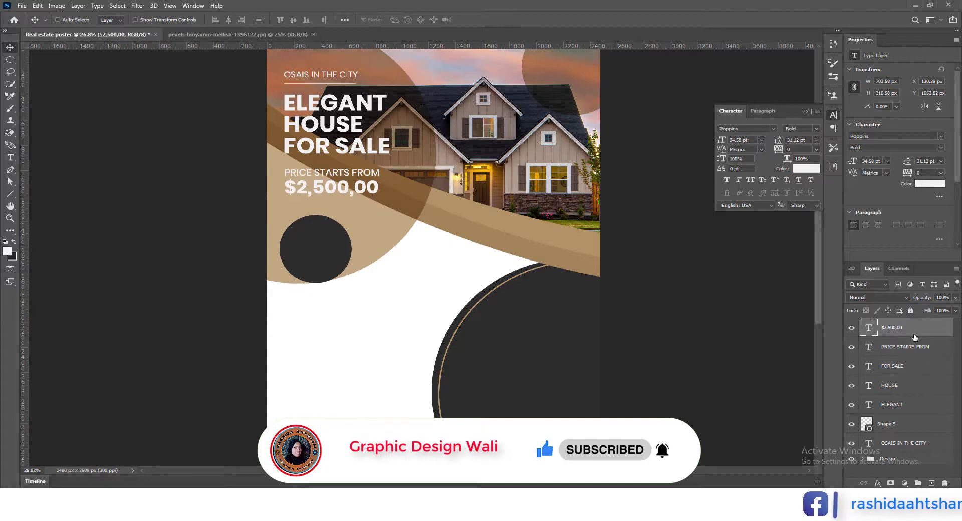
Step: Scale all the headline and price texts with the white line to about 109% and reposition them in the poster's upper-left area
scroll(305, 132, "down", 1)
left_click(913, 446, "shift")
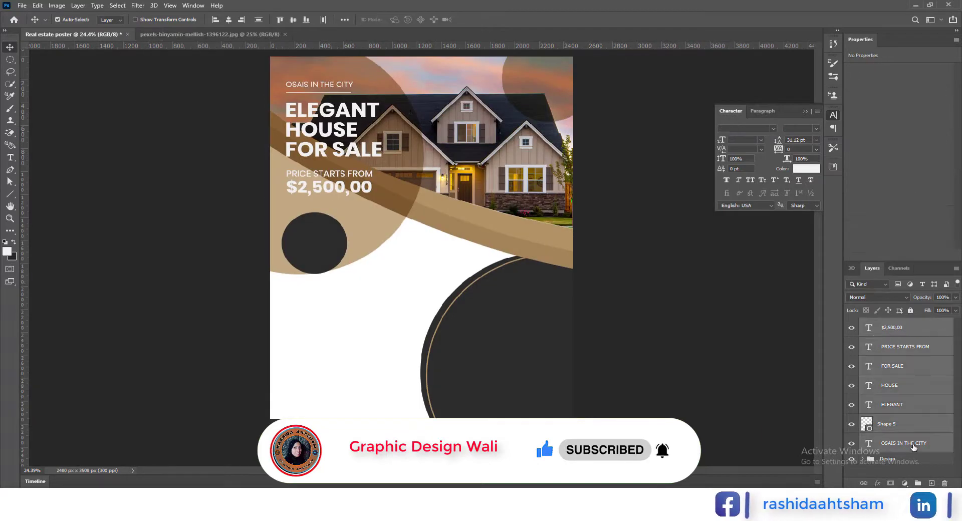
key("ctrl+t")
left_click_drag(383, 196, 390, 206)
left_click(496, 19)
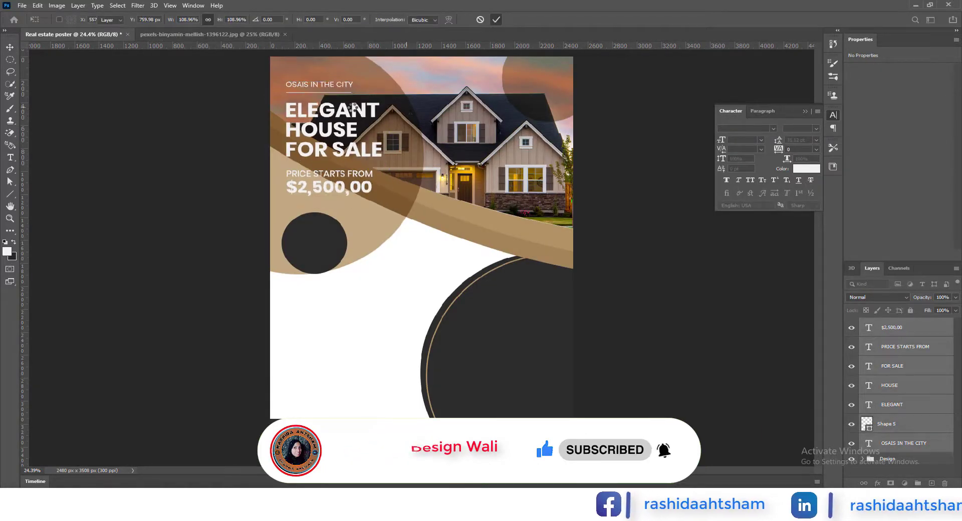
left_click_drag(361, 105, 359, 101)
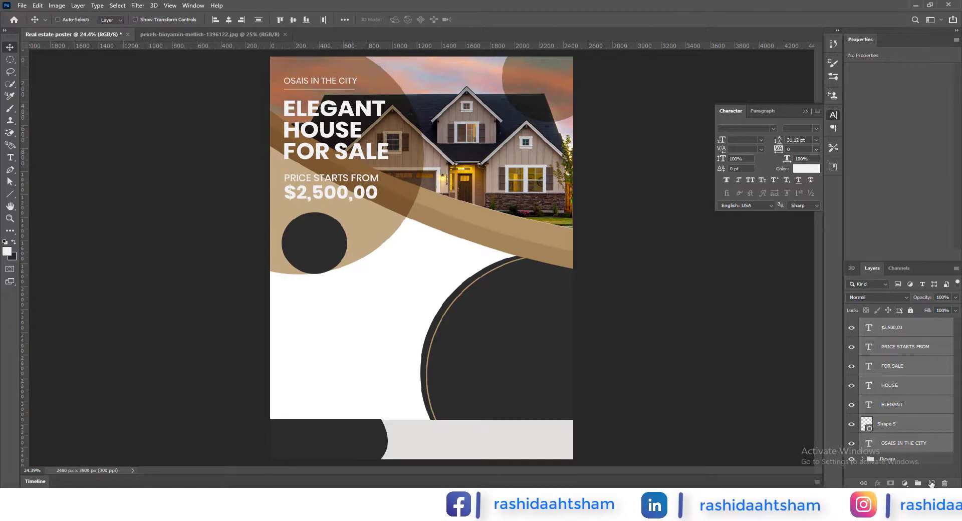
Step: Add the text "25%" on a new layer over the small dark circle
left_click(932, 484)
key("t")
left_click(305, 239)
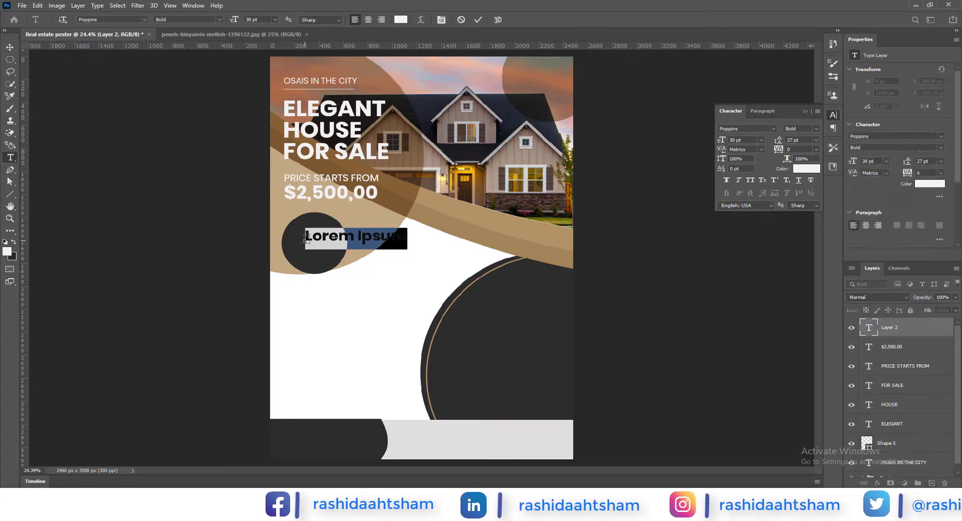
type("25%")
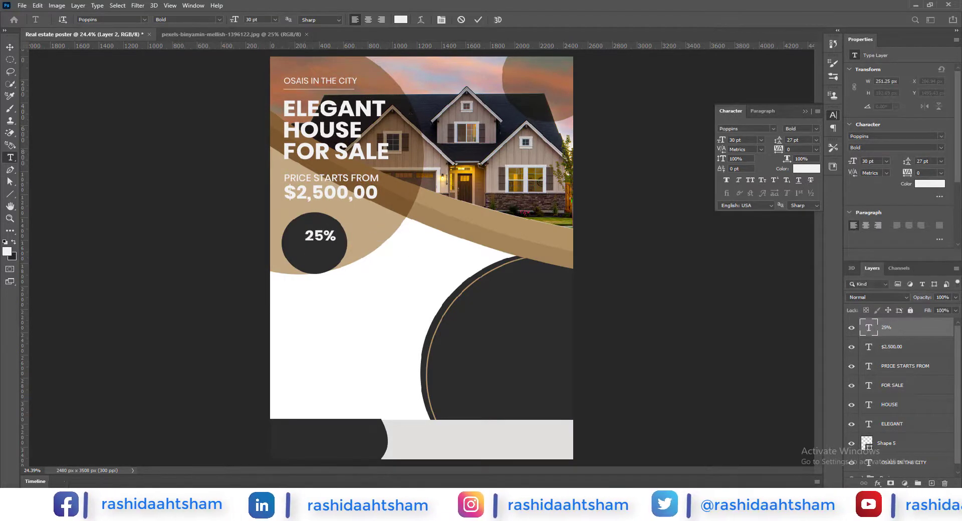
Step: Set the "25%" text size to 40 pt
key("ctrl+a")
left_click(274, 19)
left_click(254, 19)
type("40")
key("Return")
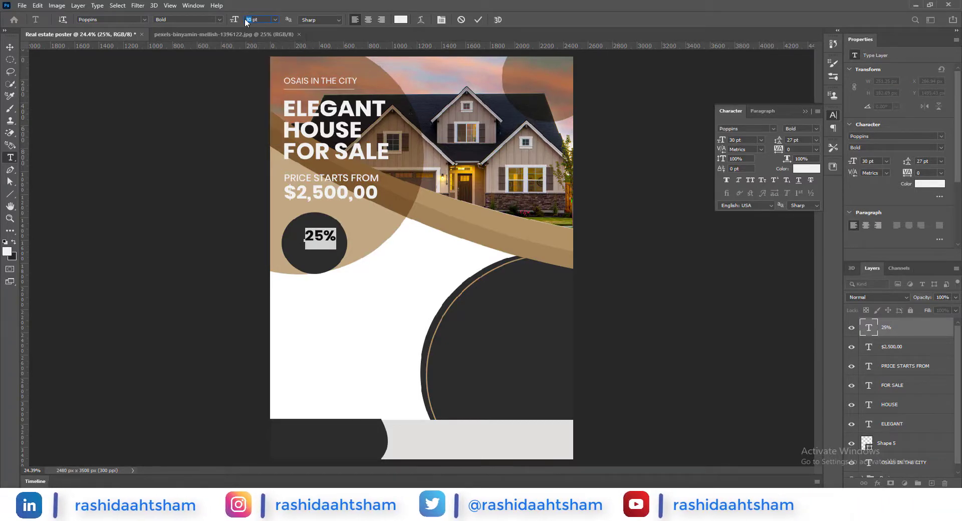
key("ctrl+Return")
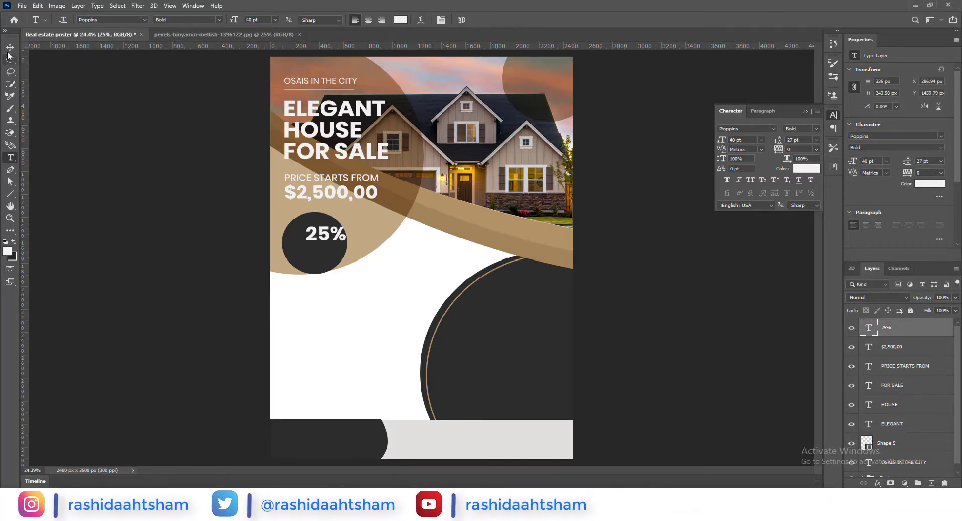
Step: Move the "25%" text to the horizontal middle of the small dark circle
key("v")
scroll(309, 236, "up", 2)
left_click_drag(310, 236, 296, 239)
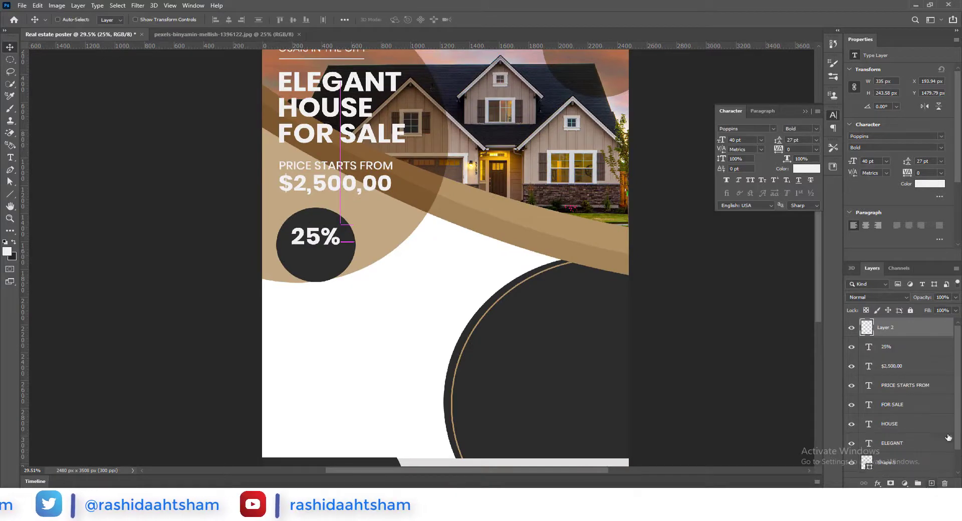
Step: Add the text "DISCOUNT" on a new layer below "25%"
key("t")
left_click(301, 269)
type("DISCOUNT")
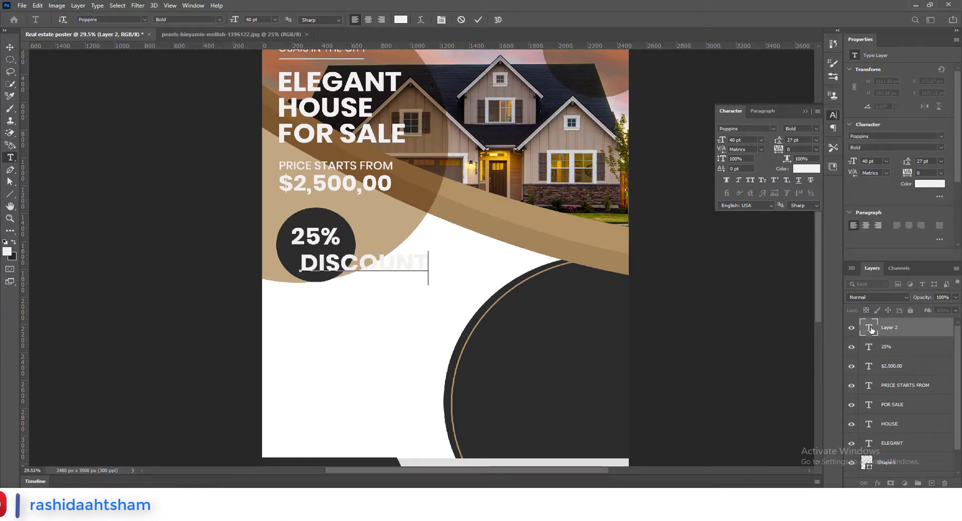
Step: Format the "DISCOUNT" text as Poppins Medium at 16 pt and arrange it under "25%" inside the dark circle
key("ctrl+a")
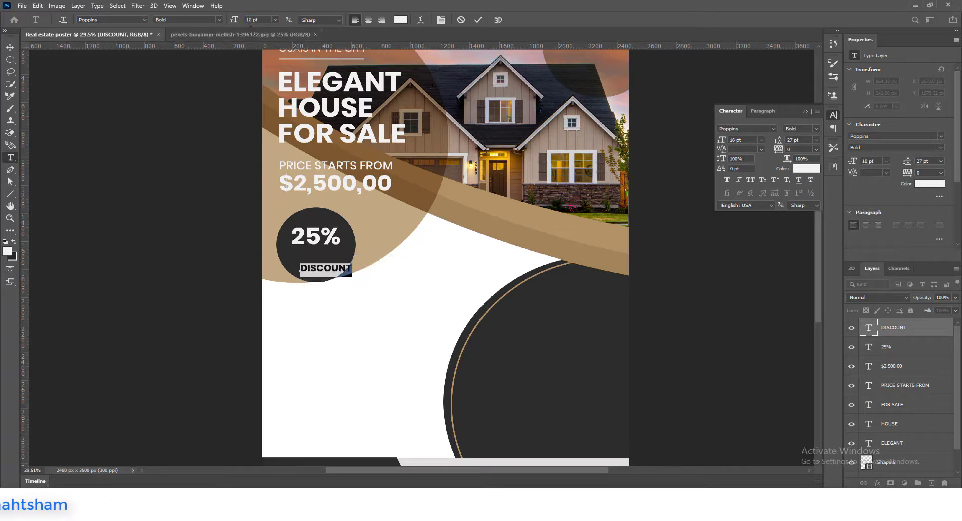
left_click(219, 20)
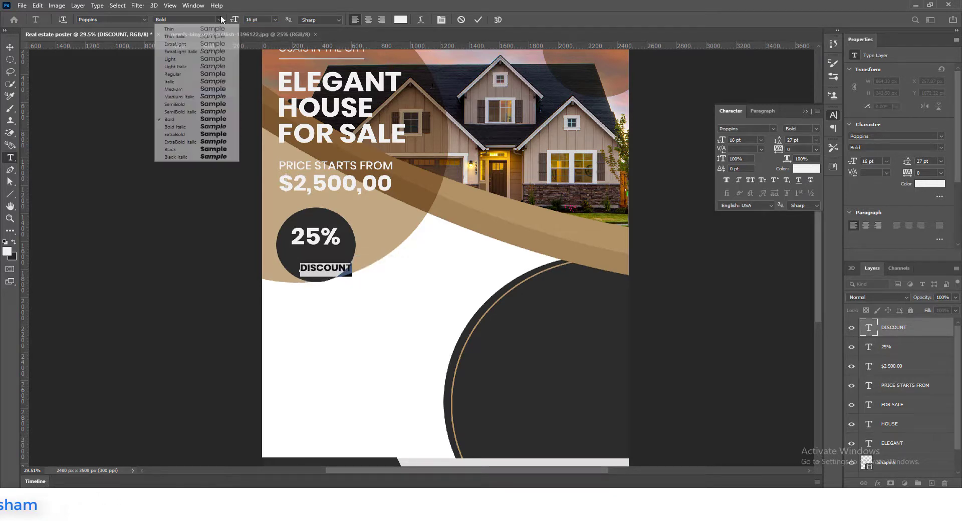
left_click(197, 90)
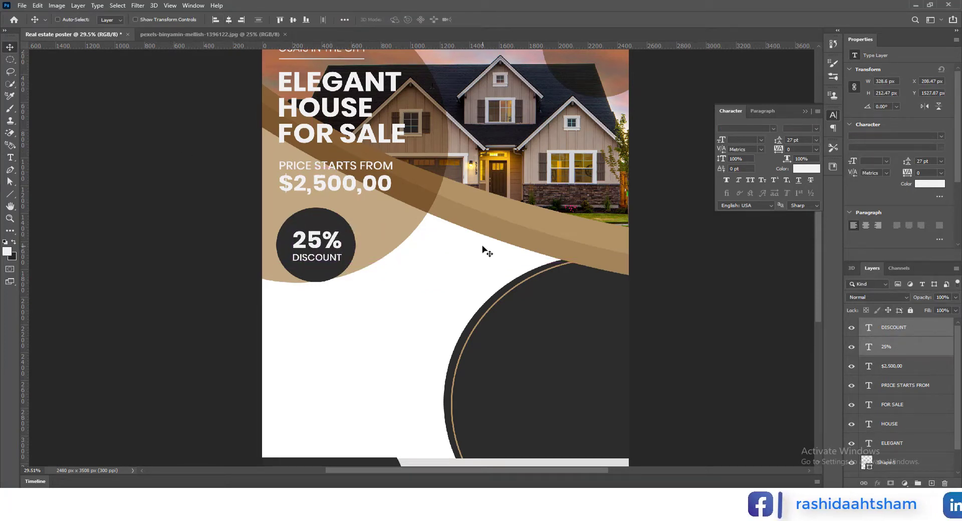
Step: Add a new empty layer above the "DISCOUNT" text layer
left_click(886, 335)
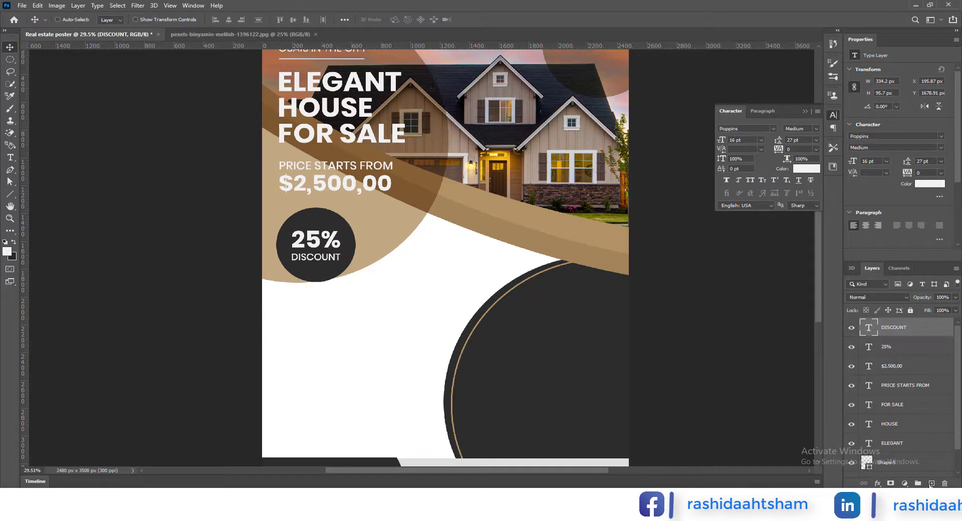
left_click(932, 485)
scroll(357, 272, "down", 3)
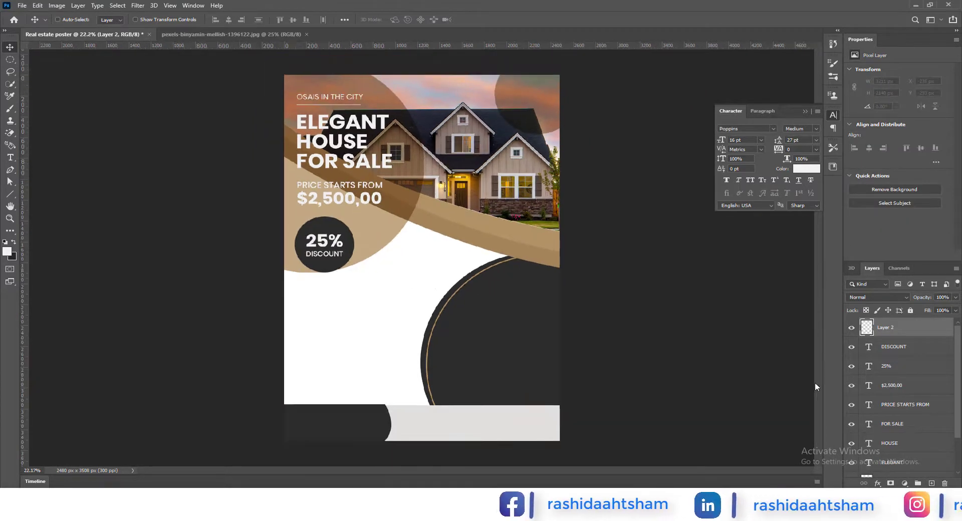
Step: Add the text "The Perfect" on the new layer, in the white area below the dark discount circle
key("t")
left_click(309, 300)
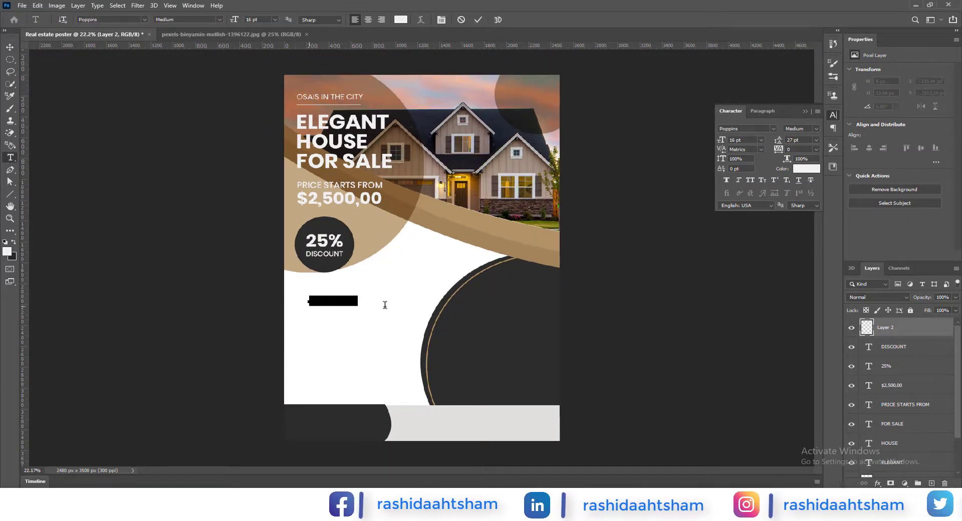
type("SERV")
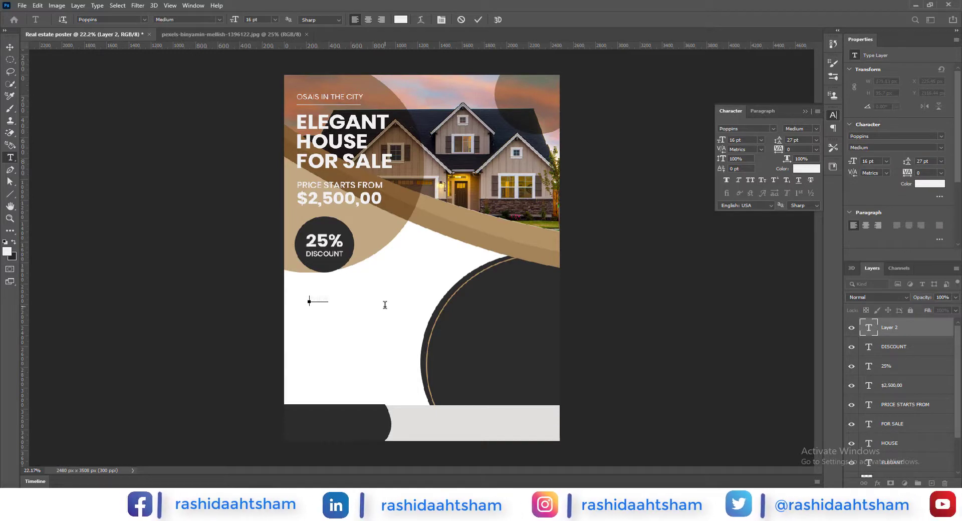
key("BackSpace")
key("BackSpace")
key("BackSpace")
key("BackSpace")
type("OUR SERVI")
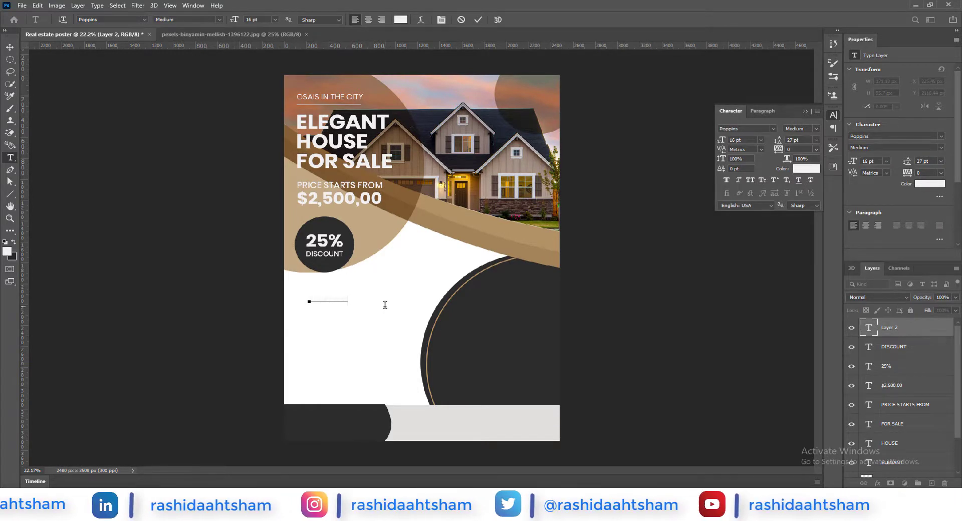
type("t")
Step: Recolour the "The Perfect" text from light gray to dark gray #2c2c2c
double_click(869, 327)
left_click(401, 19)
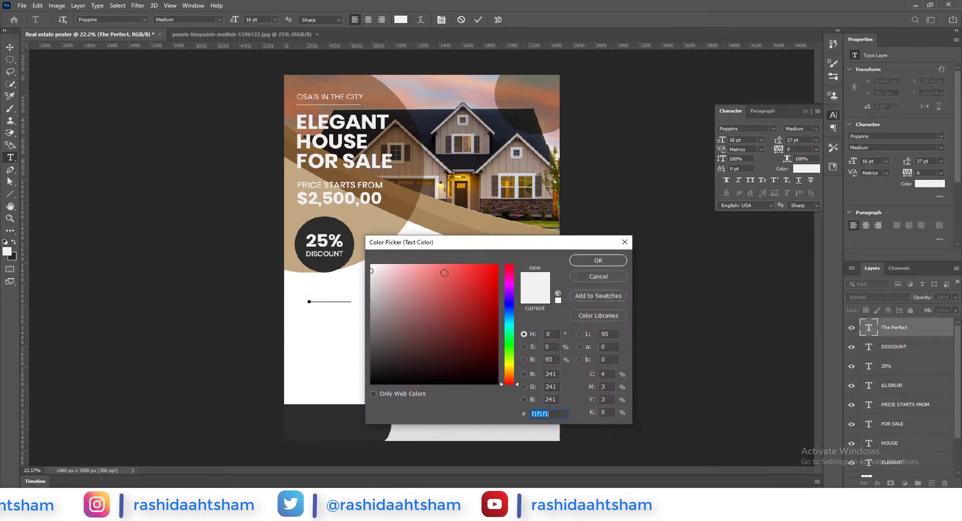
left_click(381, 220)
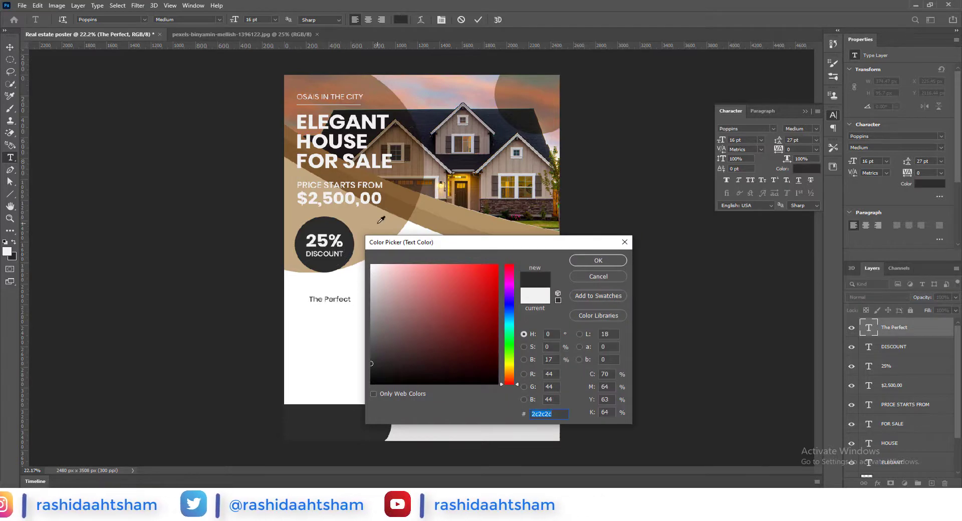
left_click(597, 261)
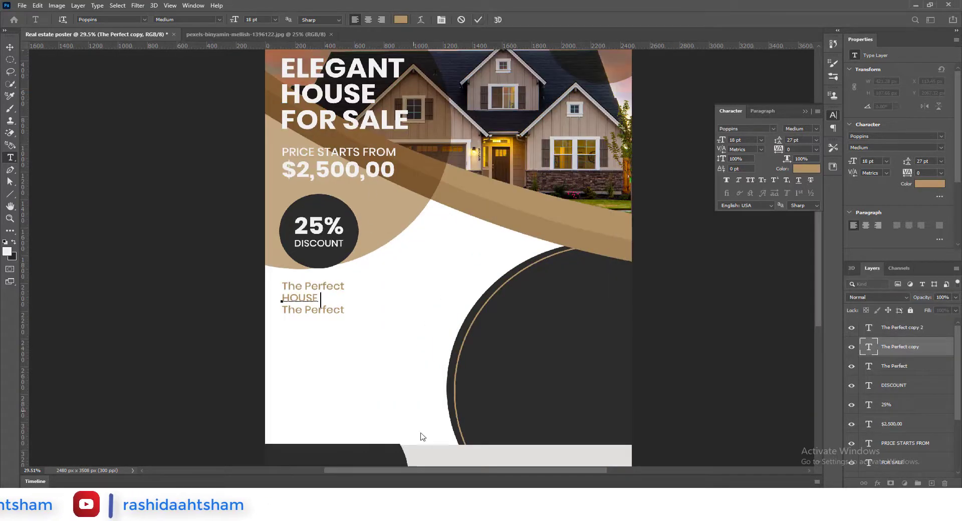
Step: Duplicate the three bullet dots and their "5 Bedrooms" texts as a second column under "AWESOME FEATURES"
mouse_move(602, 504)
mouse_move(603, 448)
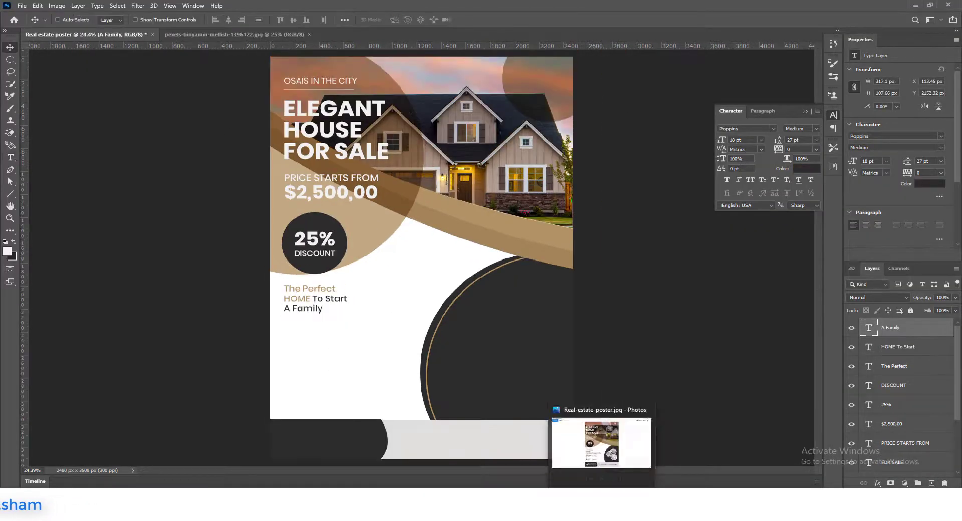
mouse_move(608, 461)
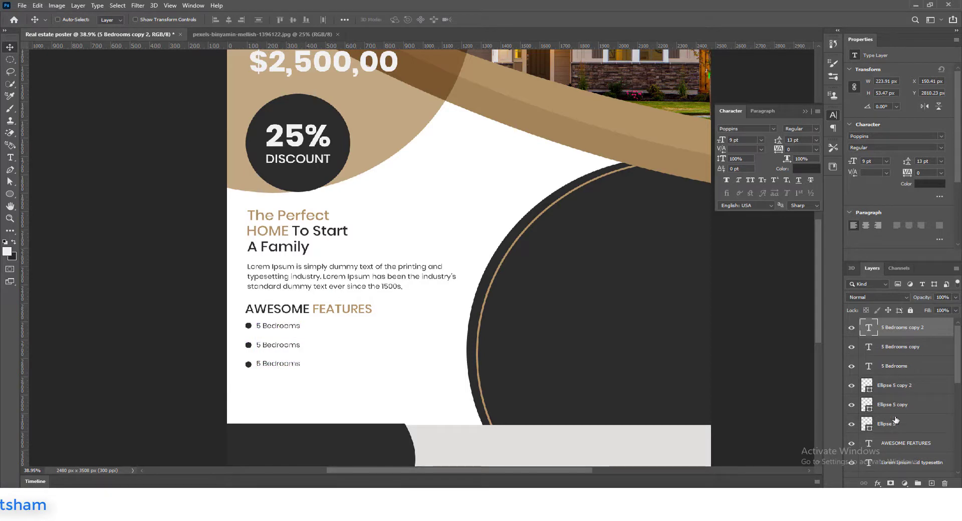
left_click(917, 424, "shift")
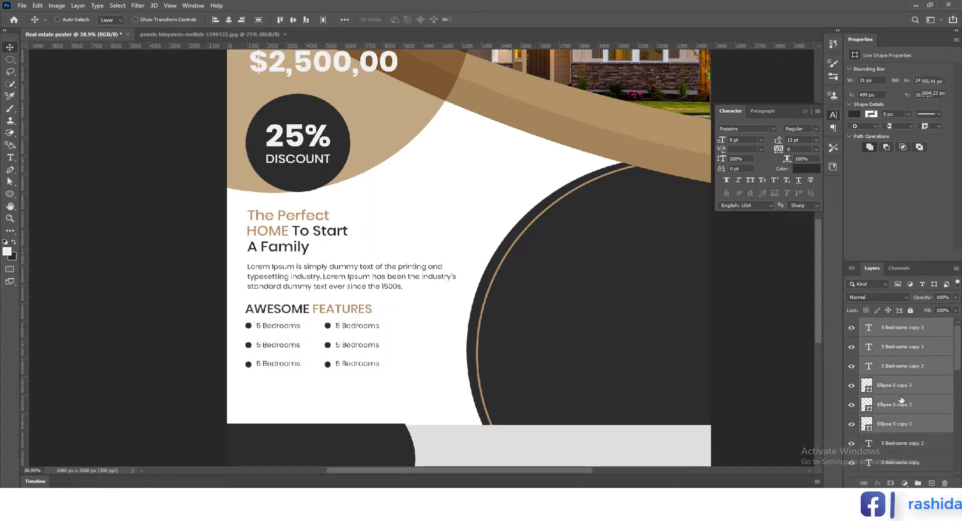
Step: Change the second entry of the first feature column to "Kitchen Room" and set it in Poppins Regular
left_click(902, 367)
scroll(890, 416, "down", 2)
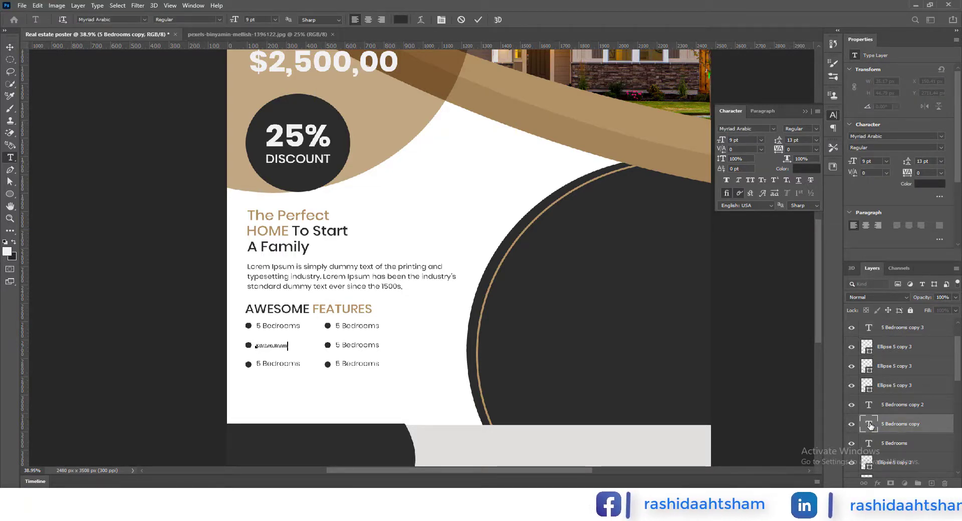
type("pop")
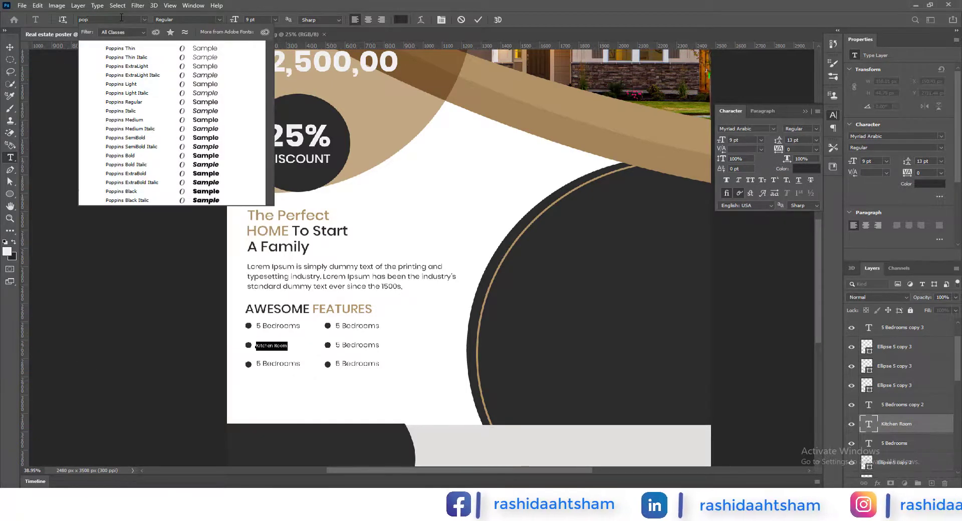
left_click(122, 104)
left_click(478, 20)
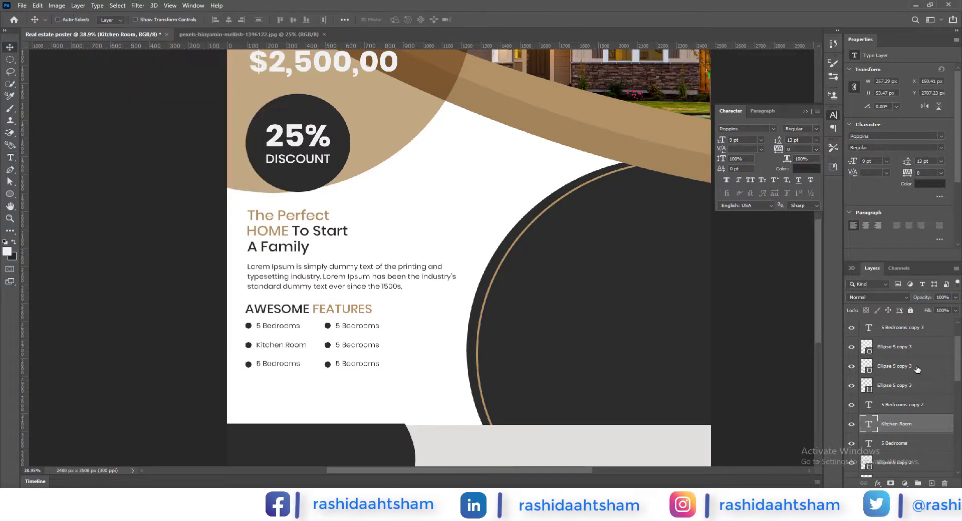
Step: Replace the third entry of the first feature column with "Guest Room"
double_click(867, 405)
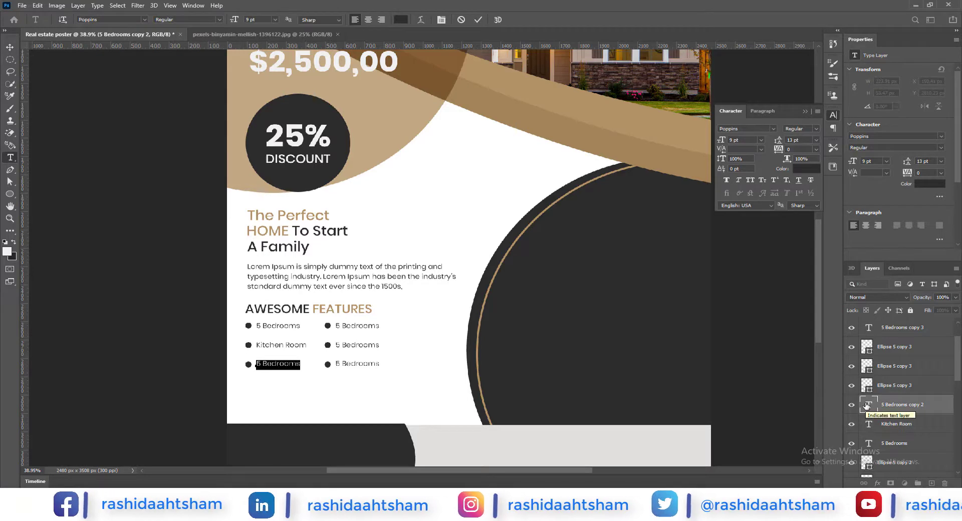
type("Guest Room")
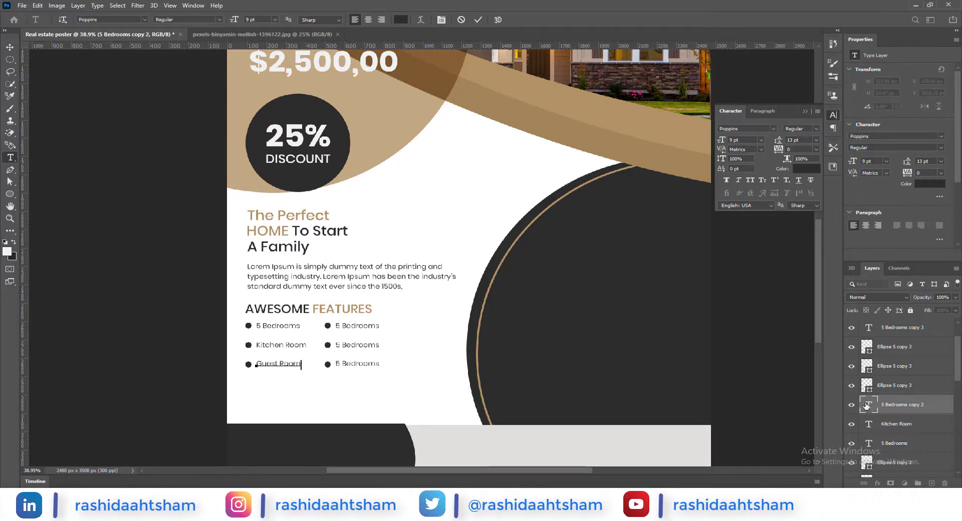
key("ctrl+Return")
Step: Replace the three texts of the second feature column with "Laundary Room", "2 Living Rooms" and "Swiming Pool"
double_click(868, 327)
type("Laundary Room")
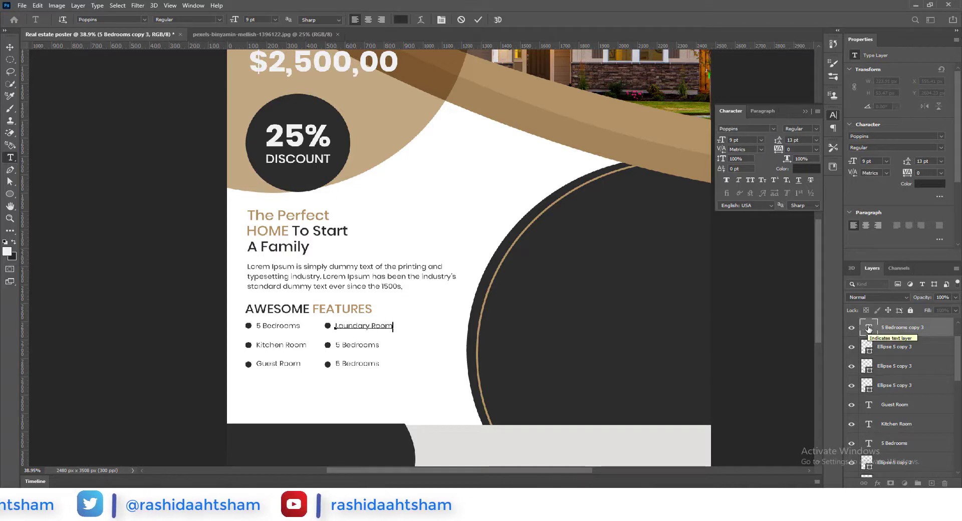
key("ctrl+Return")
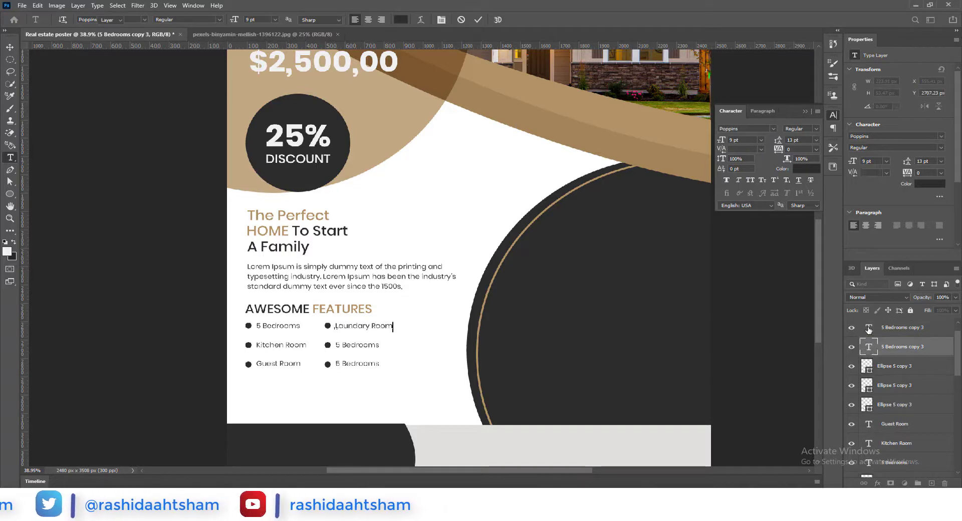
double_click(868, 328)
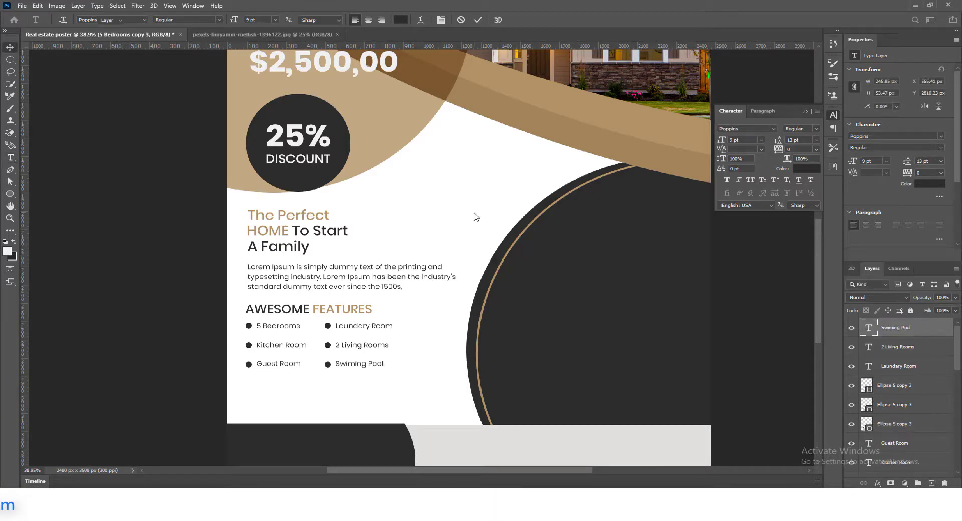
key("ctrl+Return")
Step: Move the whole text block from "The Perfect" to the feature list slightly down and enlarge it a little
scroll(373, 350, "down", 2)
left_click_drag(511, 157, 476, 179)
scroll(423, 290, "down", 2)
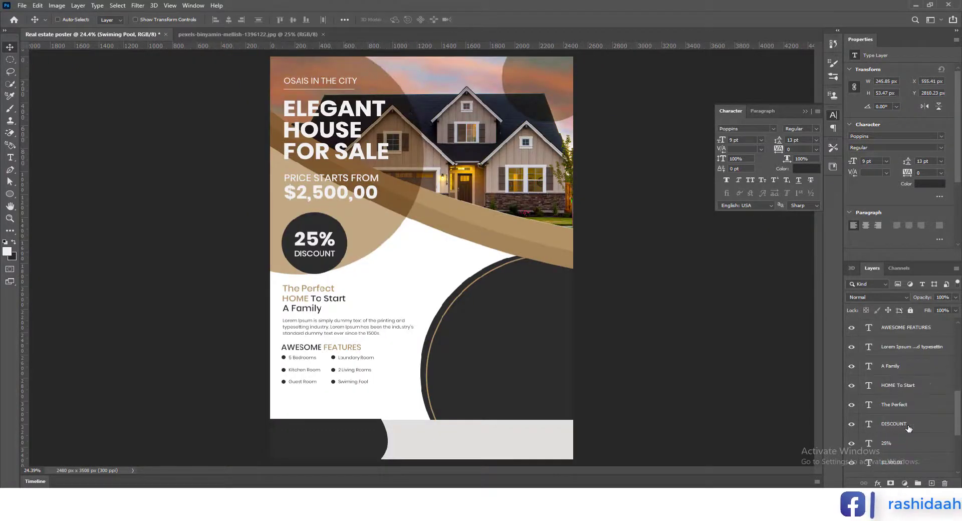
left_click(879, 404, "shift")
left_click_drag(378, 342, 379, 347)
key("ctrl+t")
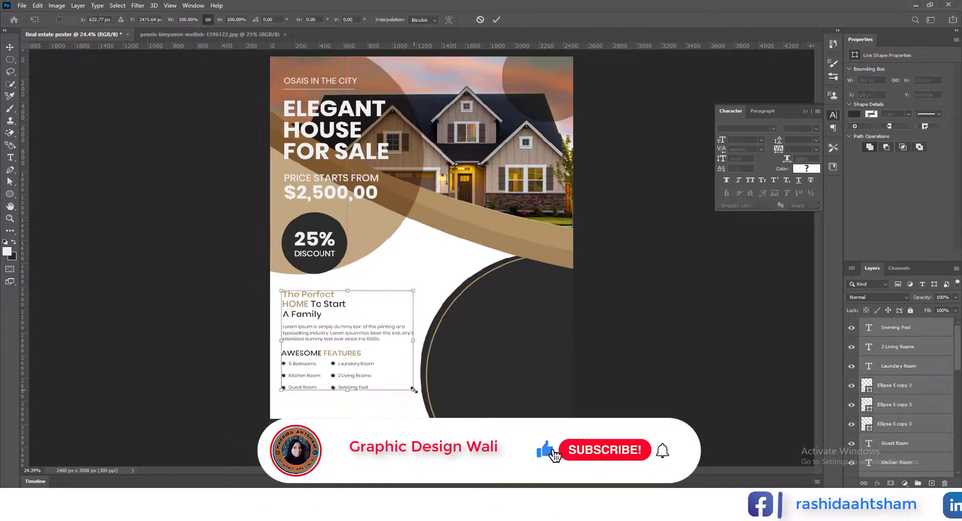
left_click_drag(413, 390, 419, 397)
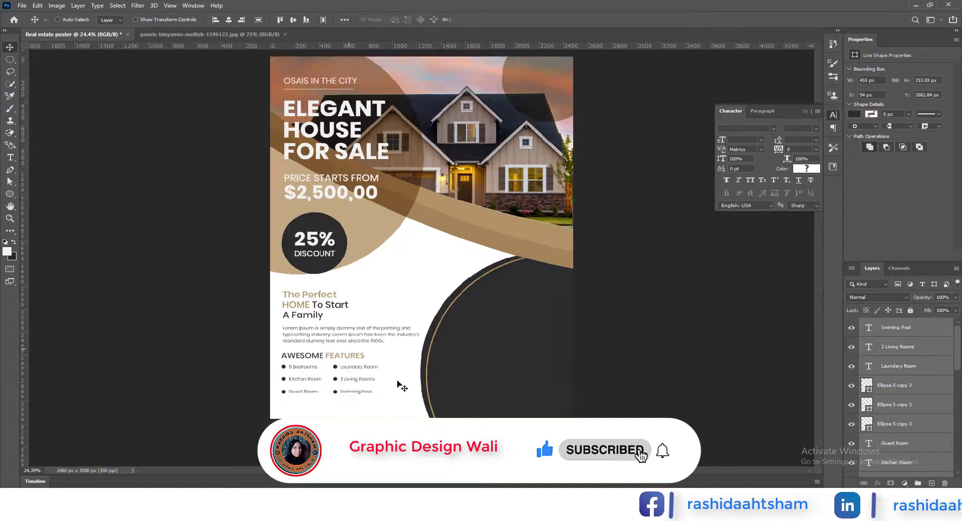
Step: Group all layers from "Swiming Pool" down to "OSAIS IN THE CITY" and name the group "Text"
scroll(425, 260, "down", 1)
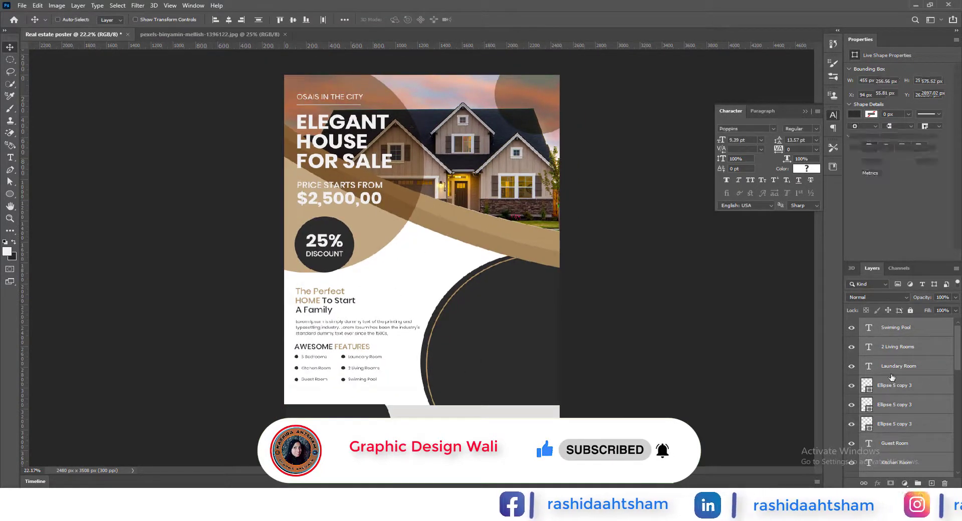
scroll(923, 418, "down", 5)
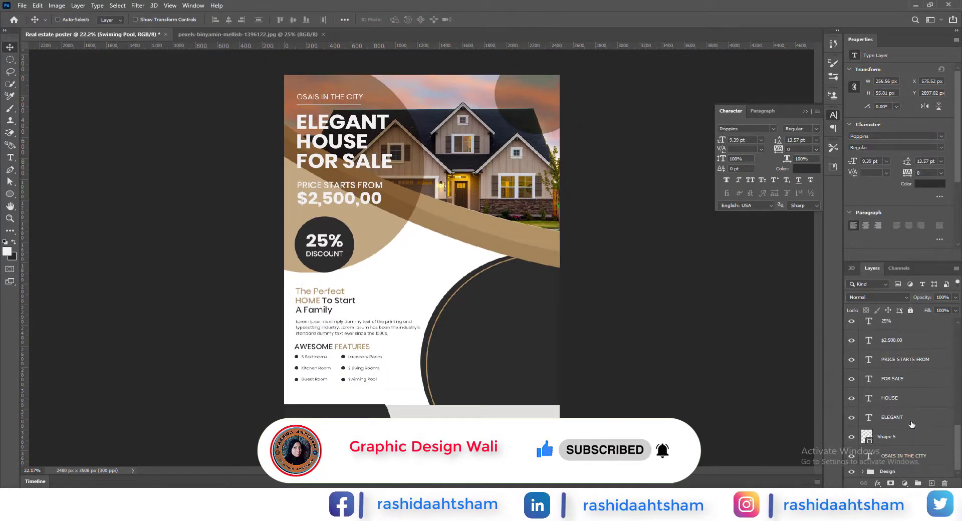
left_click(902, 456, "shift")
key("ctrl+g")
double_click(887, 323)
type("Text")
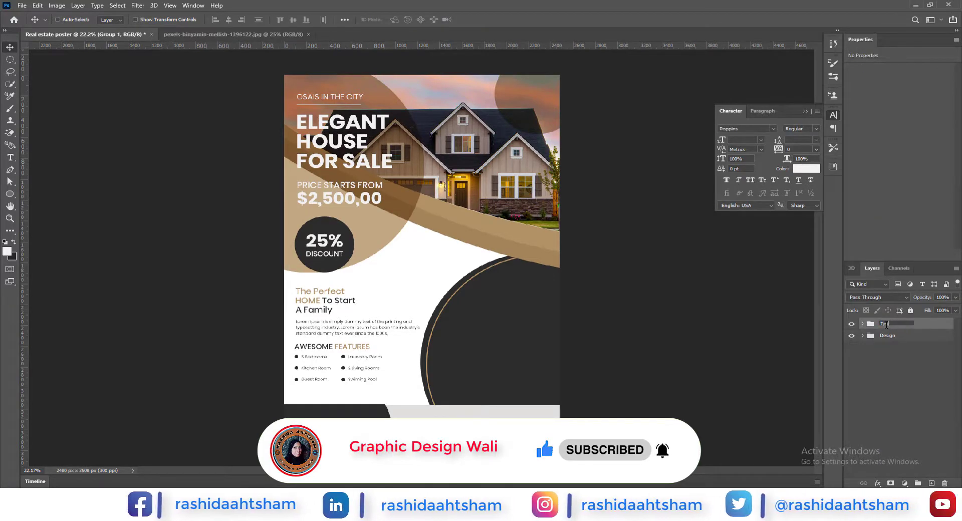
Step: Draw a light gray circle on a new layer inside the large dark circle
left_click(863, 335)
left_click(931, 484)
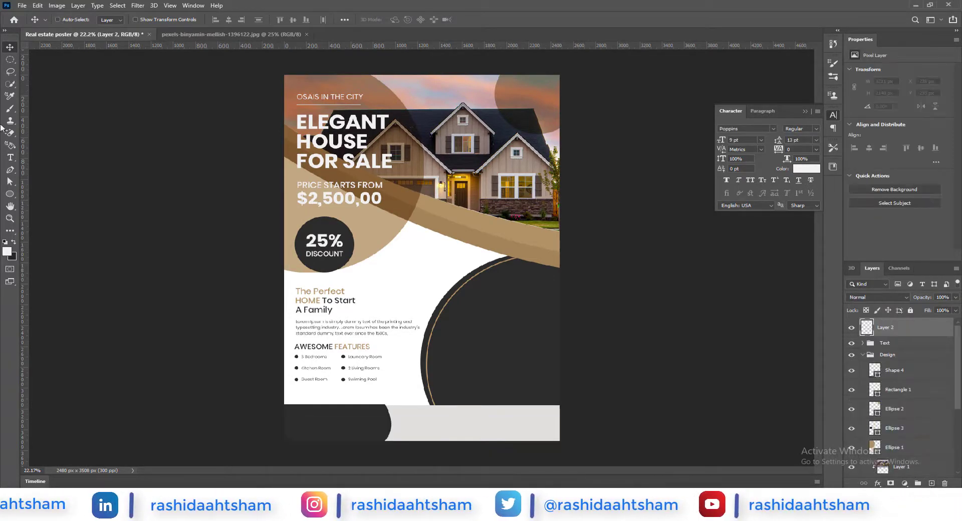
key("u")
left_click_drag(461, 305, 488, 358)
Step: Scale the light circle to about 491 px wide and duplicate it twice to form an overlapping three-circle cluster
key("v")
scroll(450, 326, "up", 2)
key("ctrl+t")
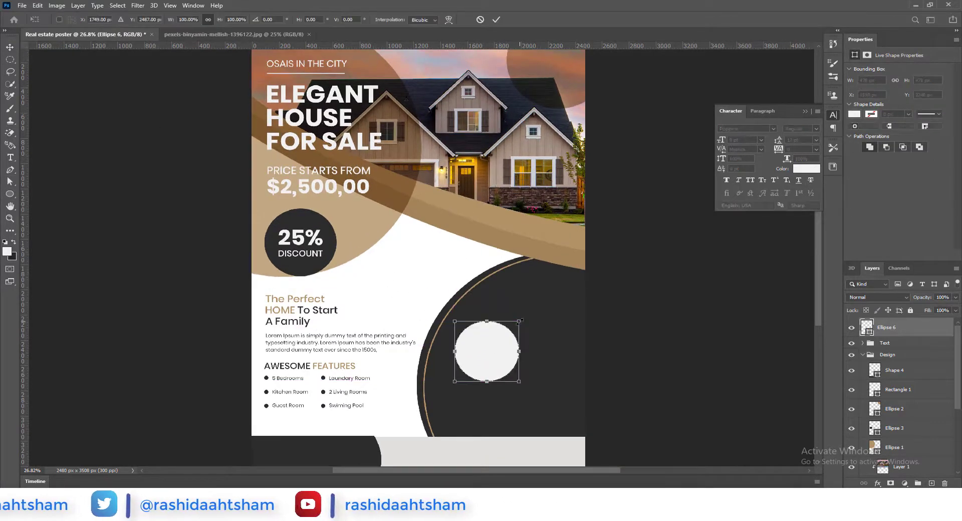
left_click_drag(519, 321, 521, 320)
left_click(496, 20)
left_click_drag(490, 361, 540, 392)
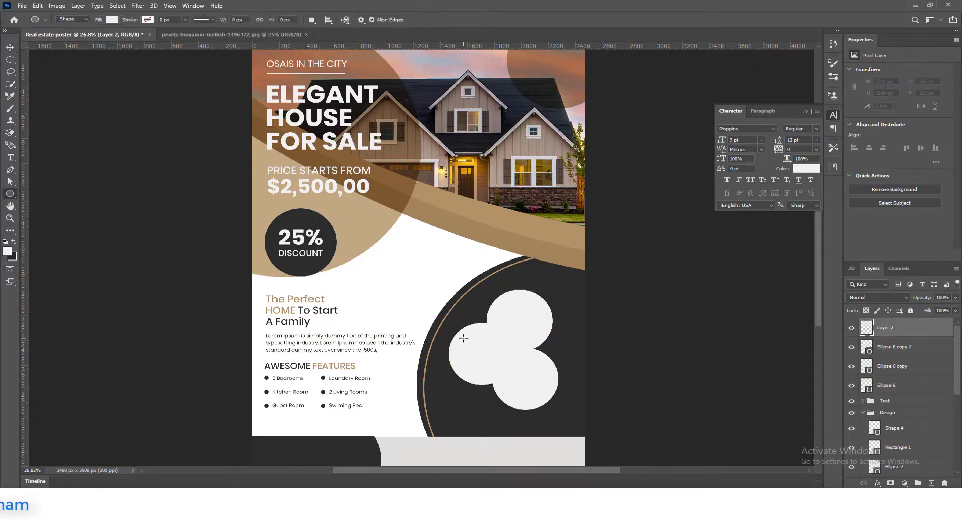
Step: Fit a dark circle about 425 px wide inside the left light circle and copy it into the other two
left_click(111, 20)
left_click(9, 48)
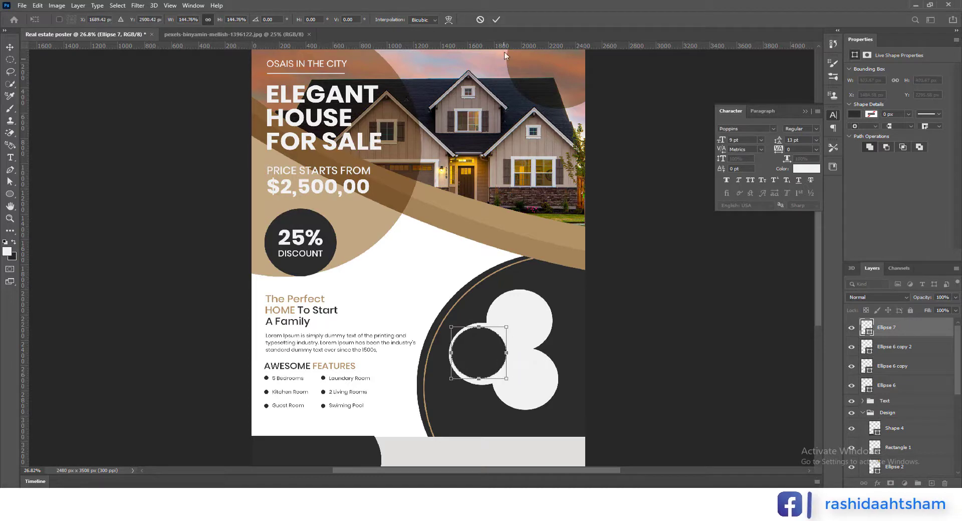
scroll(504, 384, "up", 3)
left_click_drag(515, 379, 431, 338)
key("ctrl+t")
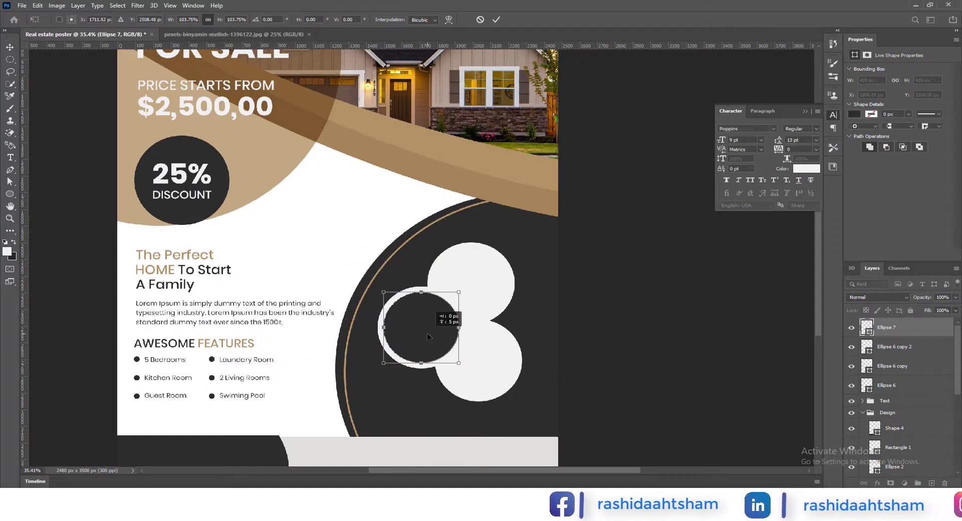
left_click(497, 20)
left_click_drag(429, 332, 492, 369)
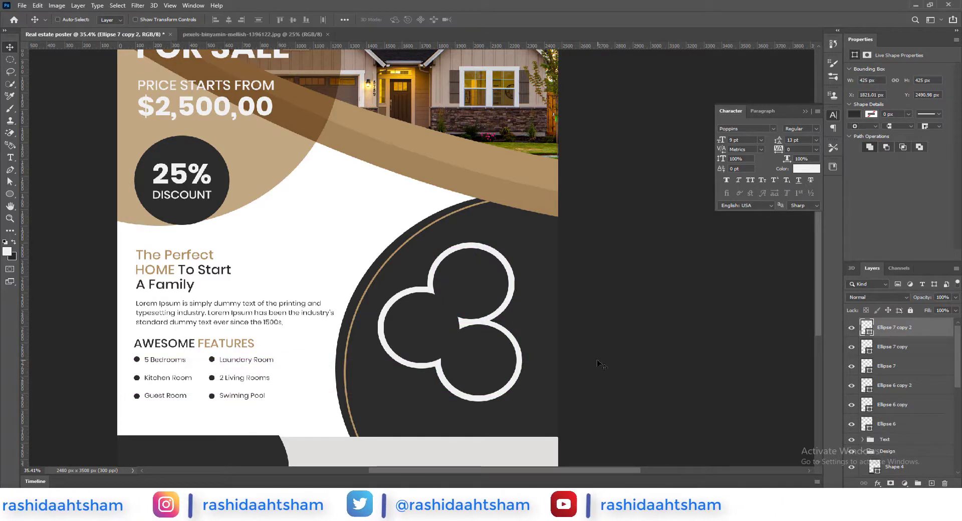
Step: Restack the circle layers so the upper and lower dark circles lie above their light circles, and all four above the left pair
left_click_drag(899, 386, 902, 356)
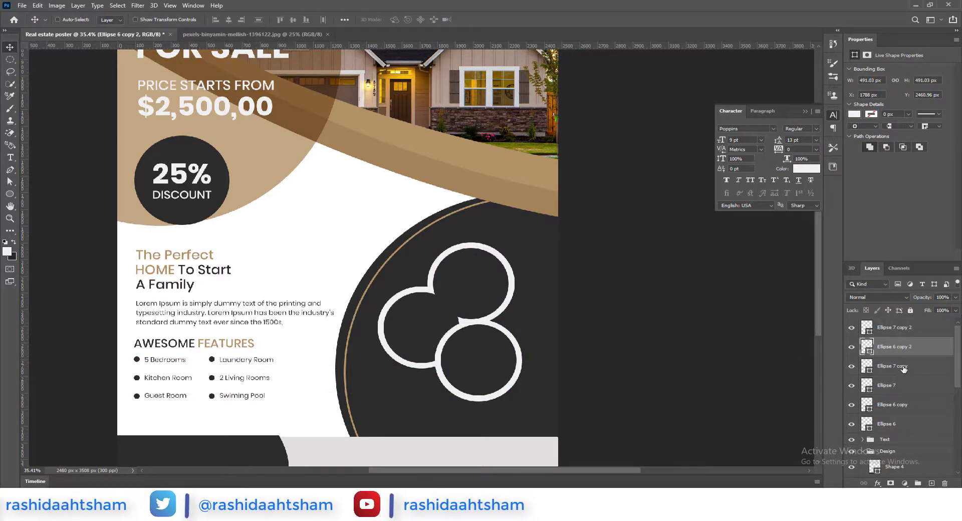
left_click_drag(906, 404, 910, 324)
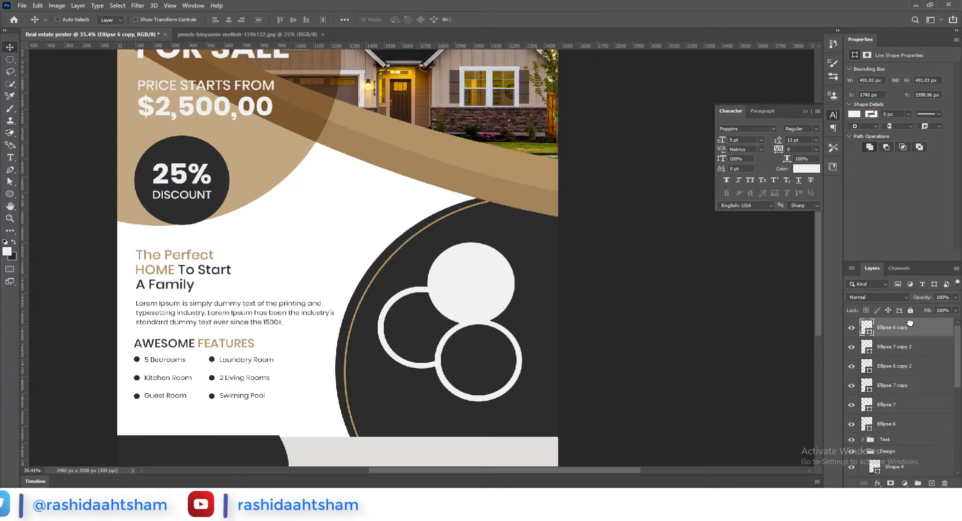
left_click_drag(914, 355, 910, 349)
left_click(852, 328)
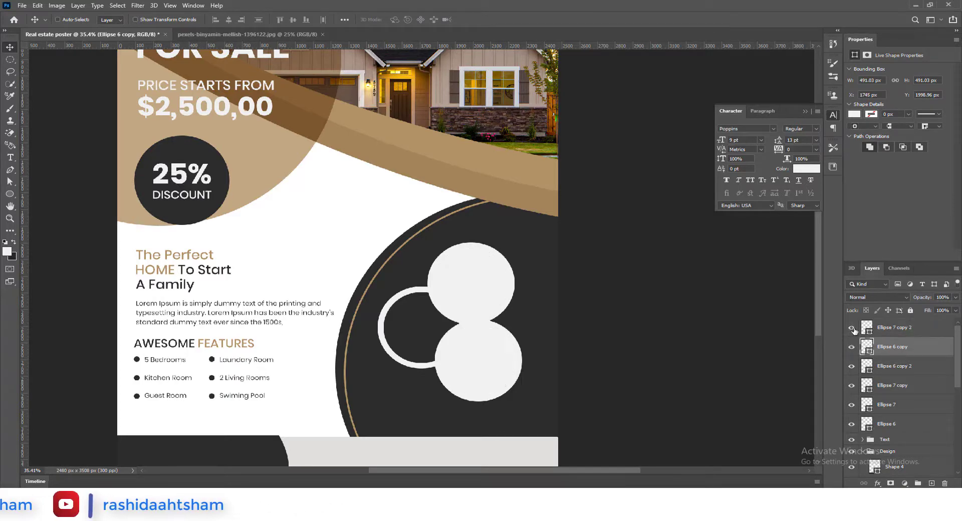
left_click(852, 328)
left_click_drag(935, 394, 915, 323)
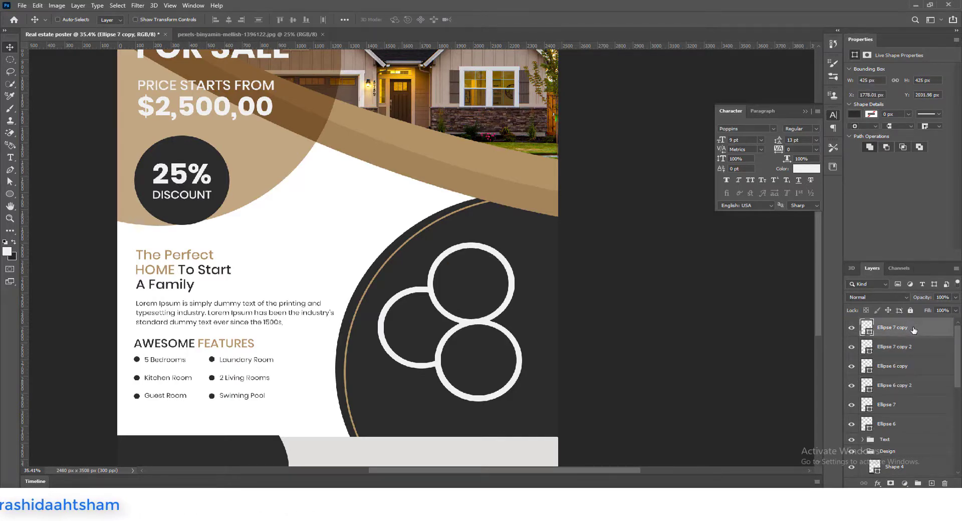
Step: Open the bedroom, dining-room and kitchen photos from the Real estate Poster folder in Photoshop
scroll(482, 354, "down", 1)
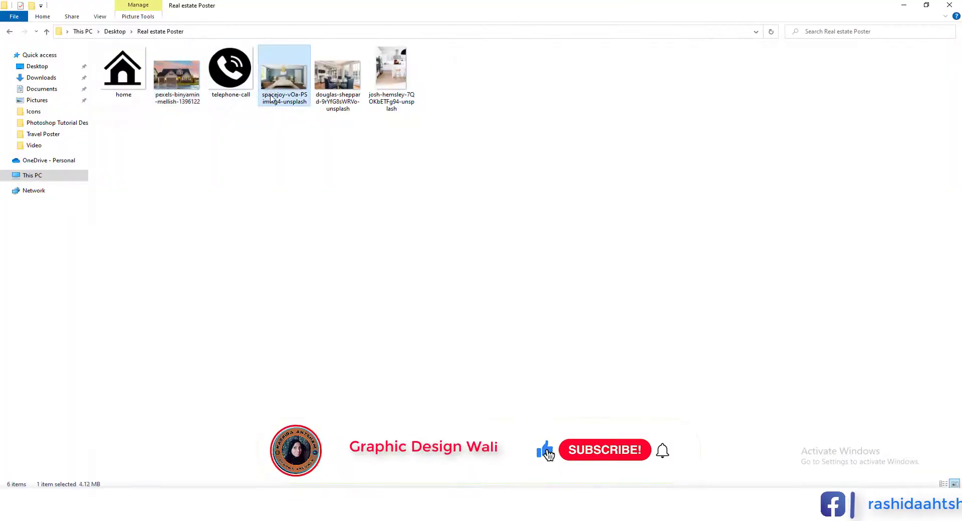
right_click(270, 98)
mouse_move(300, 234)
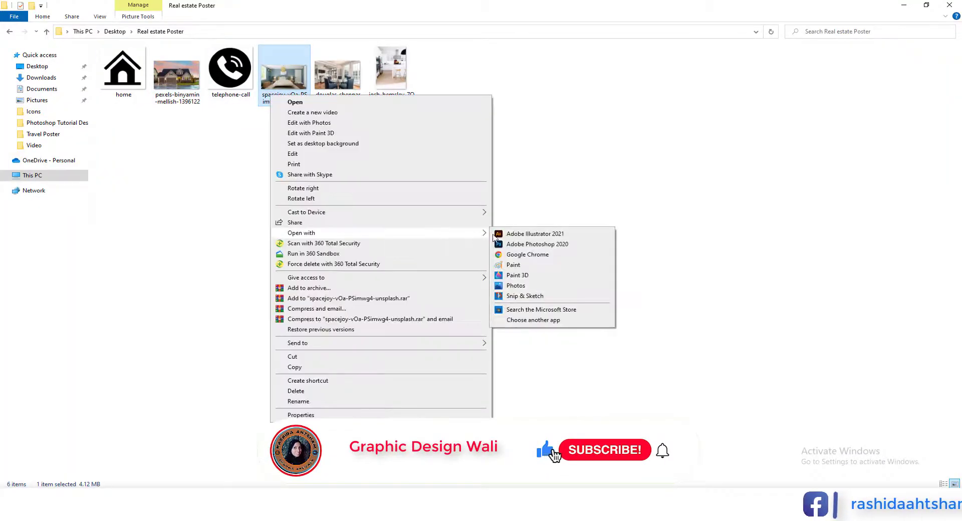
left_click(524, 245)
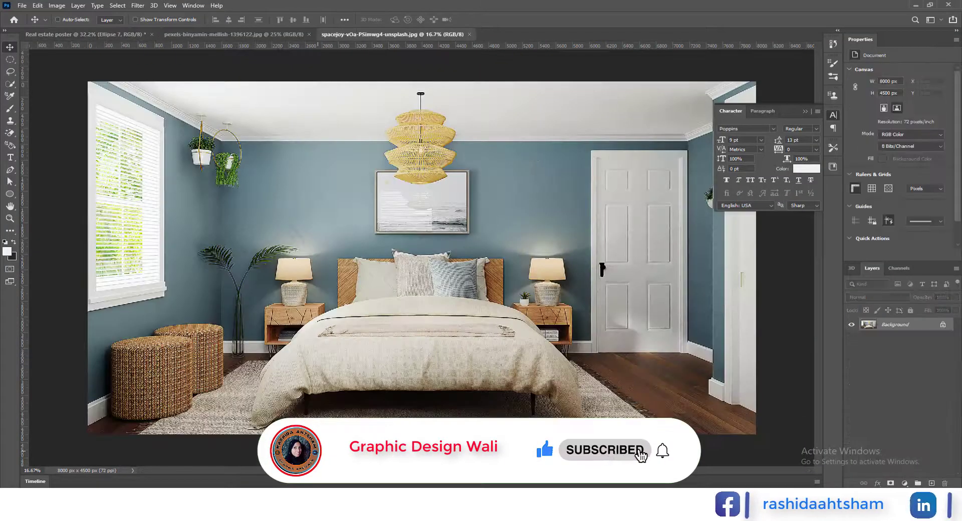
left_click(261, 467)
right_click(351, 95)
mouse_move(564, 239)
left_click(625, 251)
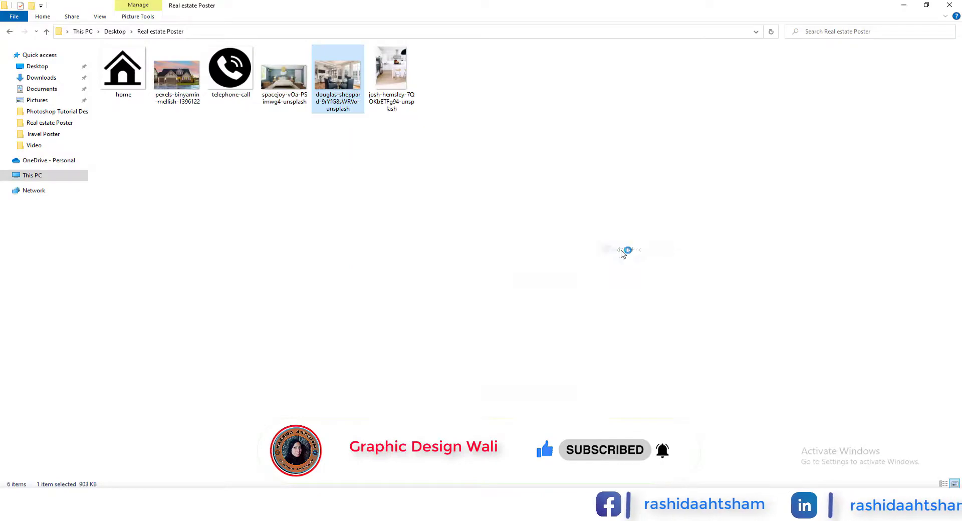
key("alt+Tab")
right_click(401, 97)
mouse_move(494, 243)
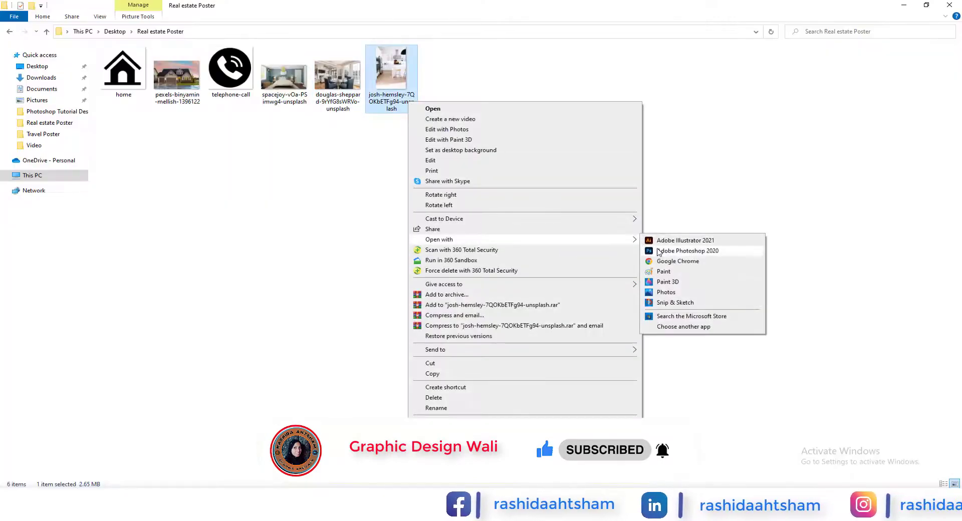
left_click(687, 253)
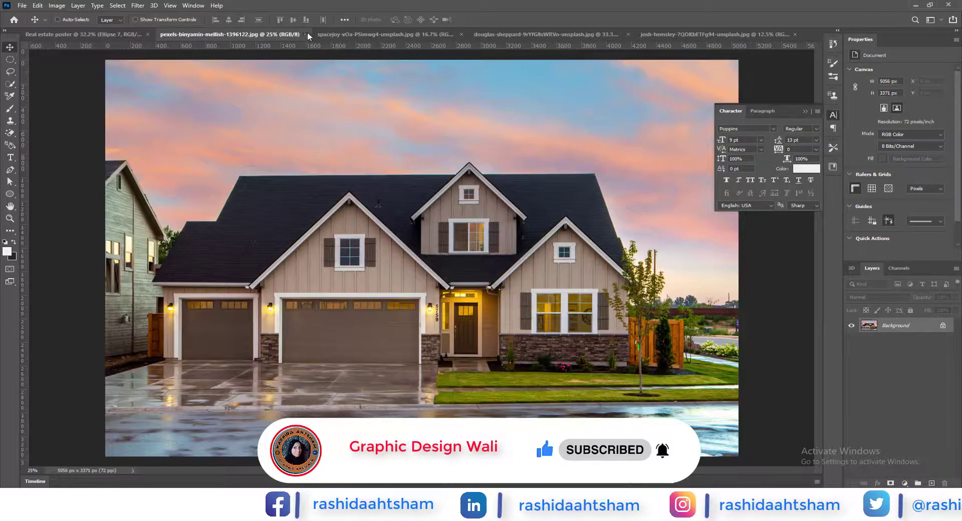
Step: Close the separate house photo document and bring the bedroom photo into the poster as the topmost layer
left_click(307, 33)
left_click_drag(366, 150, 507, 310)
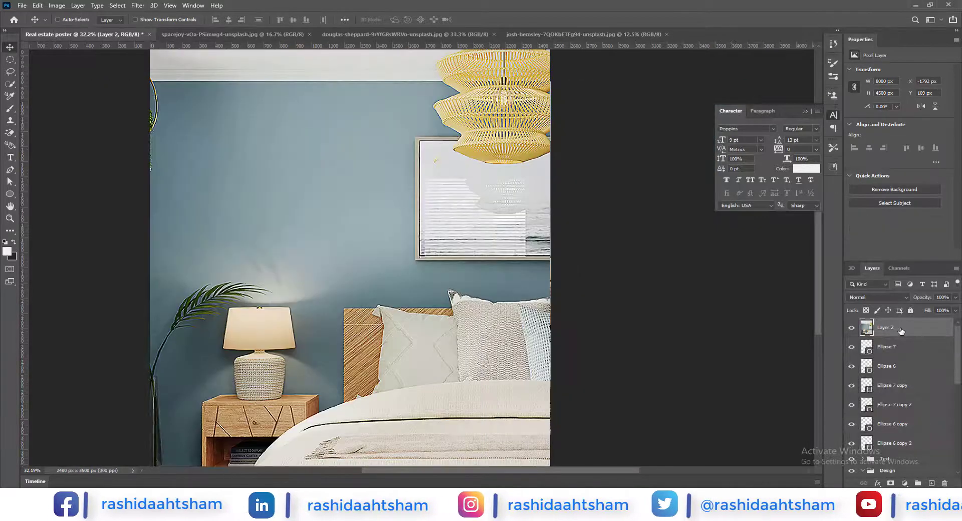
left_click_drag(901, 332, 905, 371)
Step: Scale the bedroom photo to about 786 by 443 px and position it over the left circle of the cluster
key("ctrl+t")
key("ctrl+0")
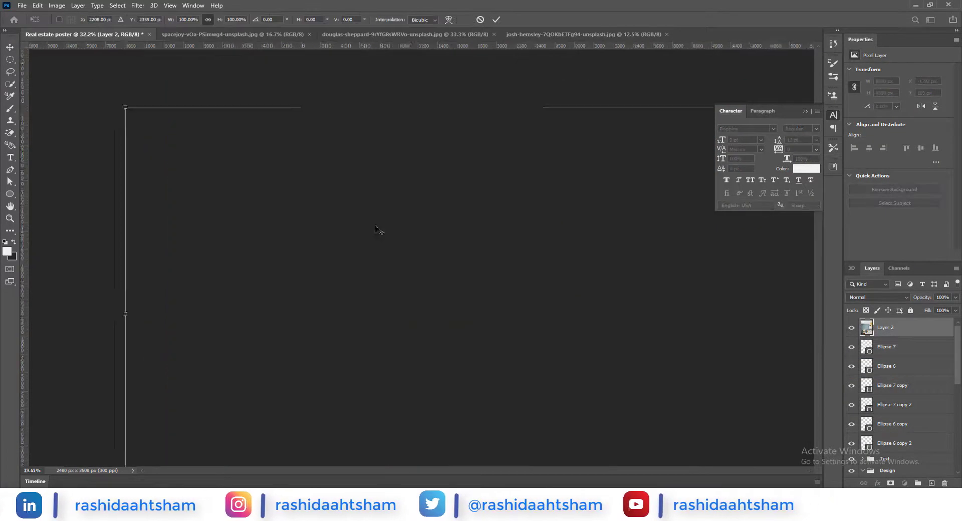
left_click_drag(459, 200, 464, 278)
key("Return")
left_click_drag(476, 235, 501, 236)
key("ctrl+t")
left_click_drag(498, 272, 471, 319)
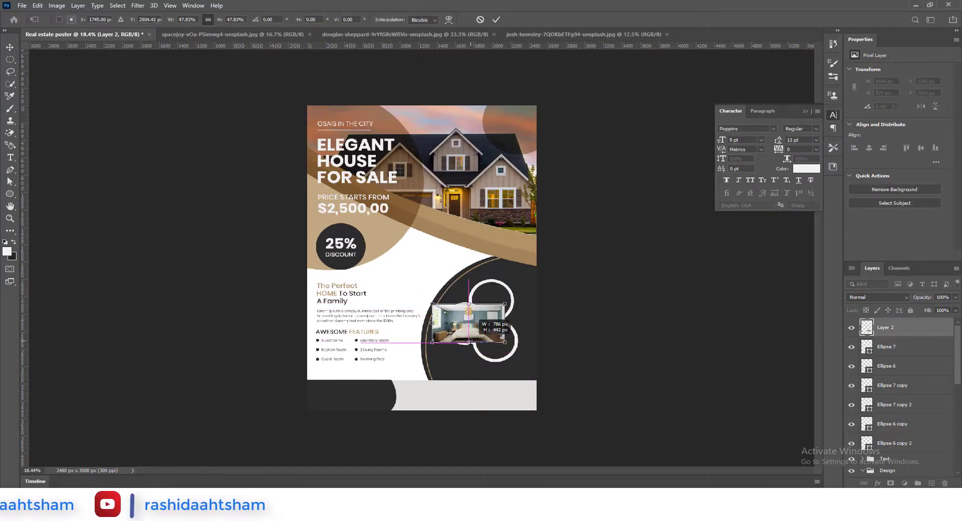
left_click(496, 19)
Step: Clip the bedroom photo to the left dark circle and adjust its position inside the circle
left_click_drag(436, 275, 531, 275)
right_click(921, 331)
left_click(832, 274)
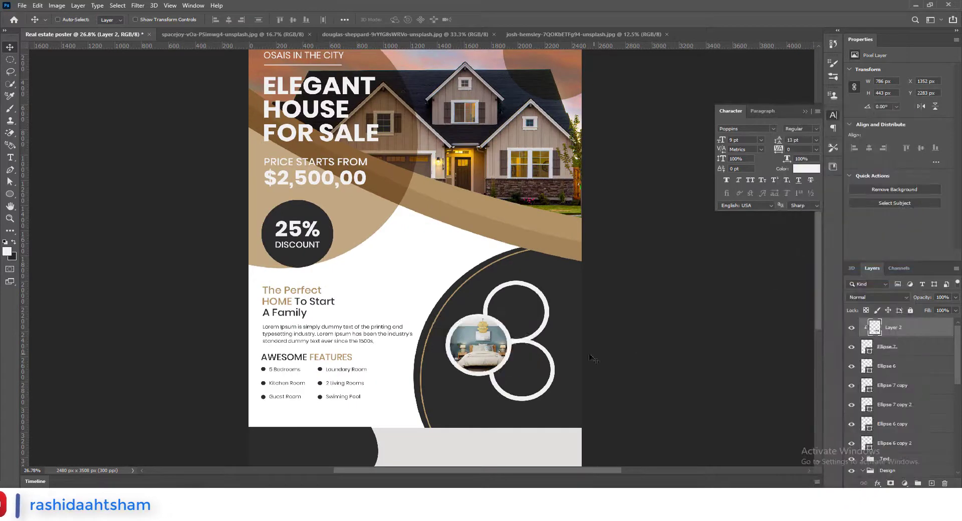
left_click_drag(490, 350, 416, 365)
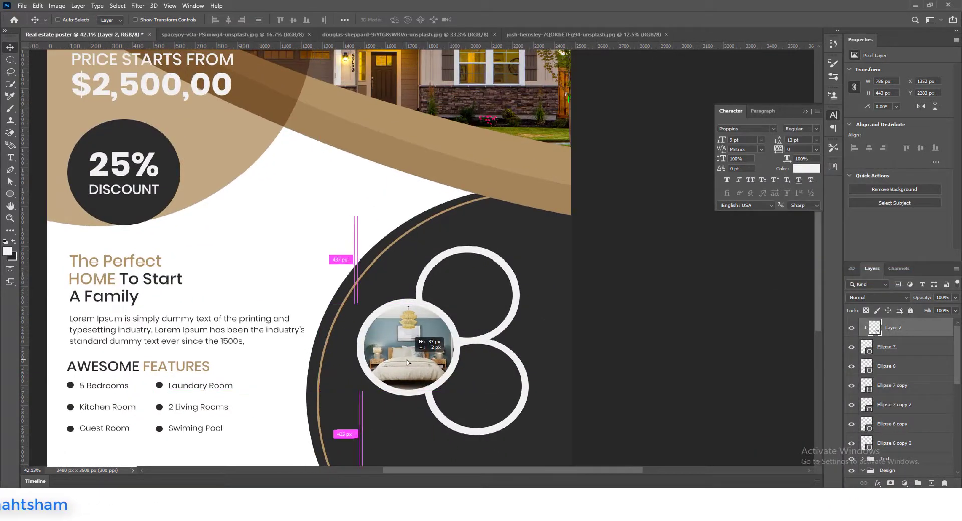
Step: Bring the dining-room photo into the poster beneath the dark circle copies and scale it to about 510 by 340 px
left_click_drag(415, 140, 368, 190)
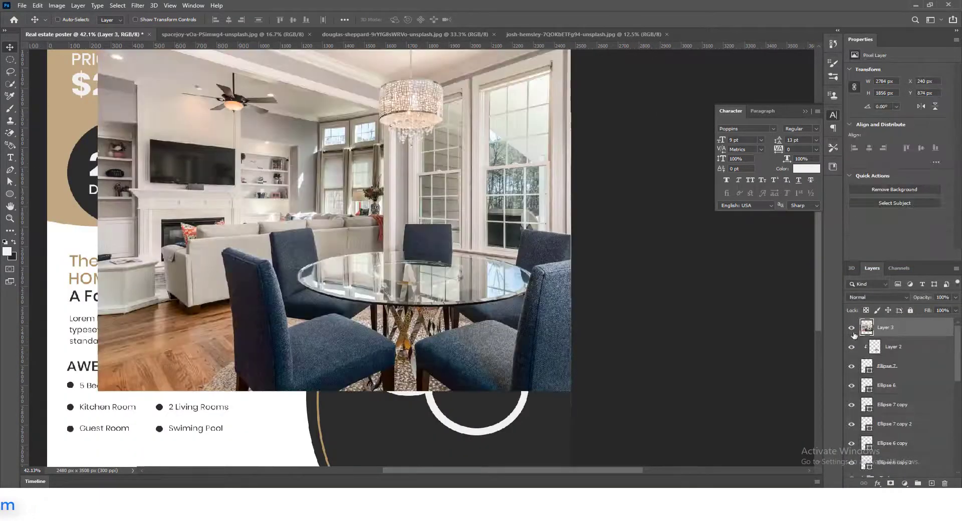
left_click_drag(909, 433, 908, 434)
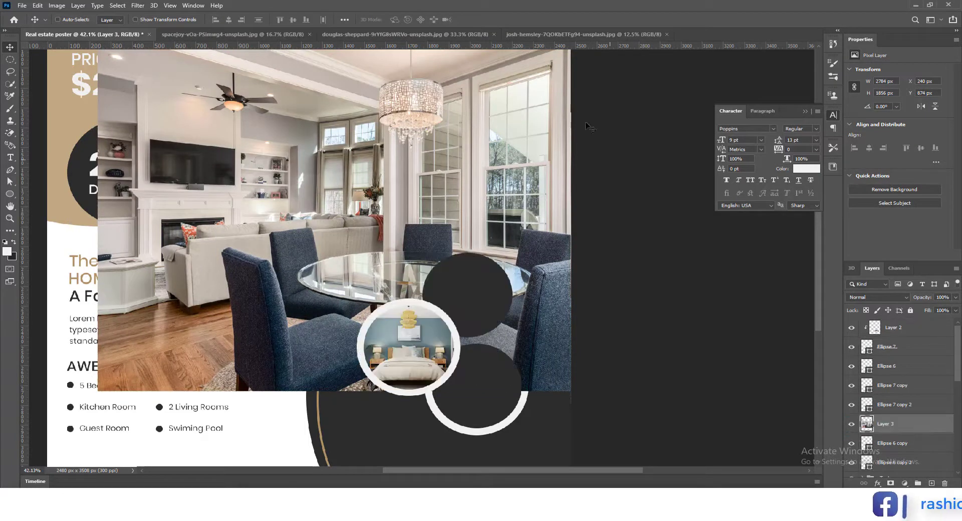
left_click_drag(392, 392, 391, 215)
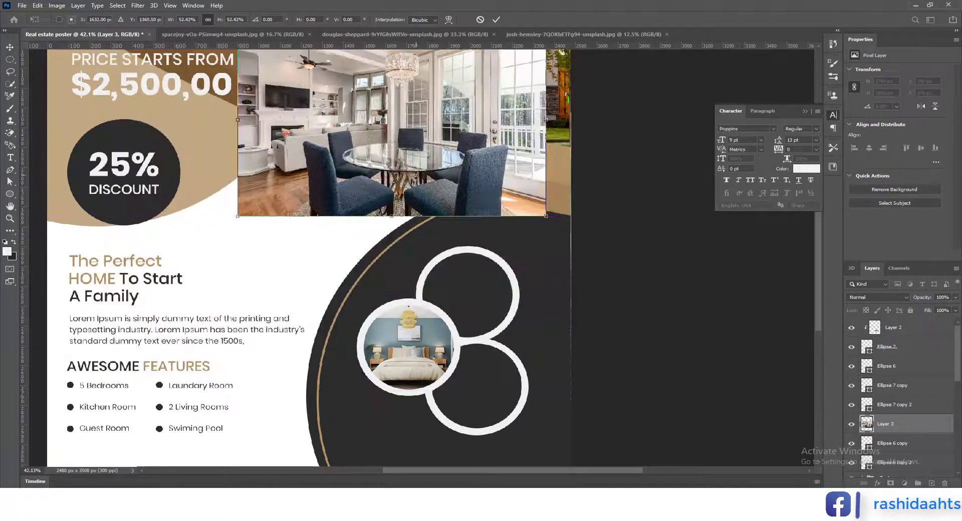
left_click_drag(391, 166, 450, 271)
left_click(495, 19)
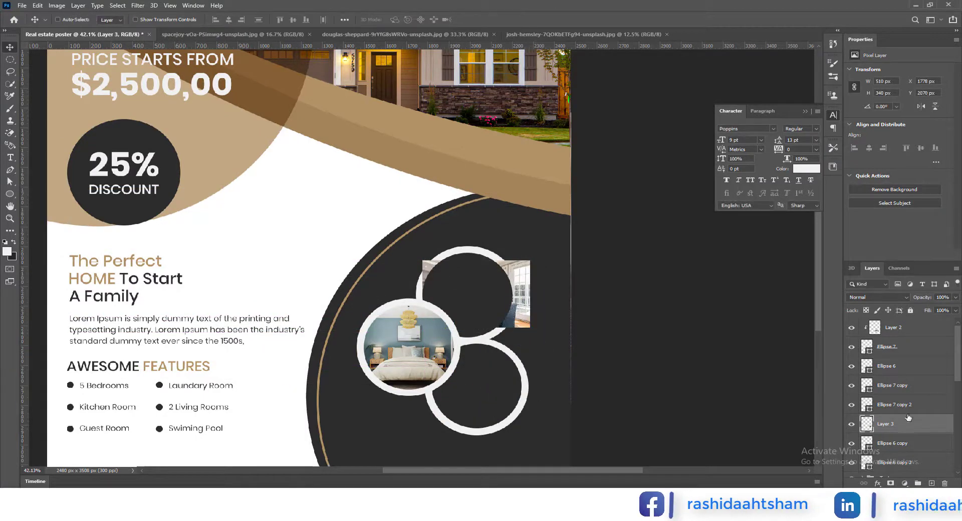
Step: Restack the dining-room photo directly above the lower dark circle and enlarge it to about 640 by 426 px over that circle
left_click_drag(902, 398, 902, 398)
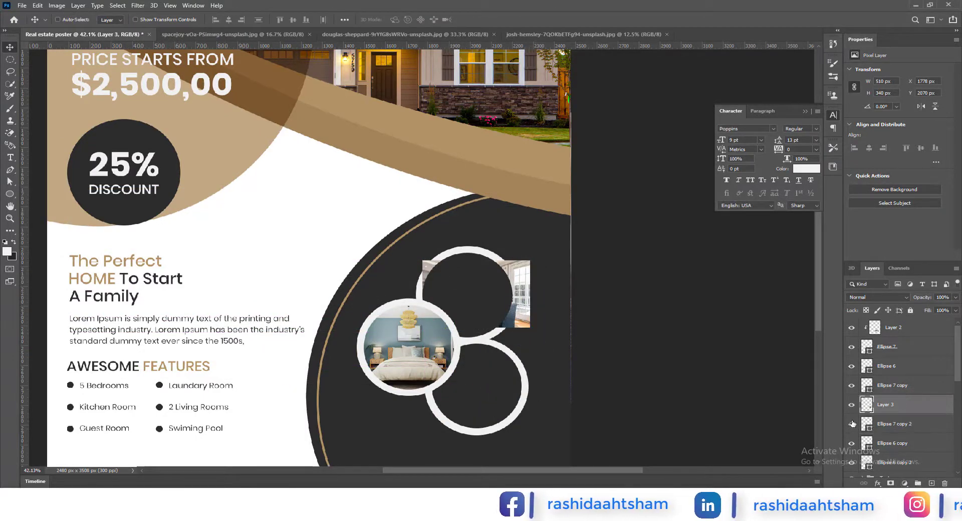
left_click_drag(526, 310, 524, 404)
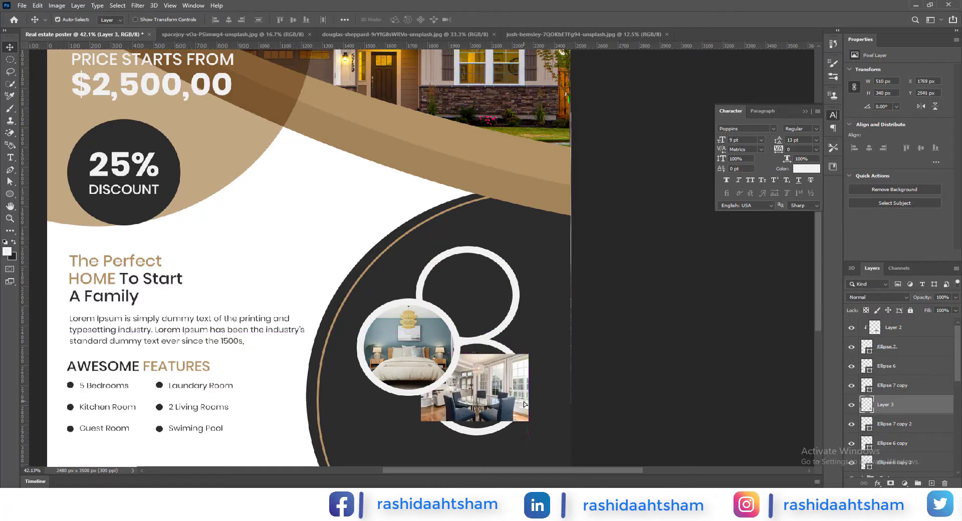
key("ctrl+t")
left_click_drag(529, 354, 542, 344)
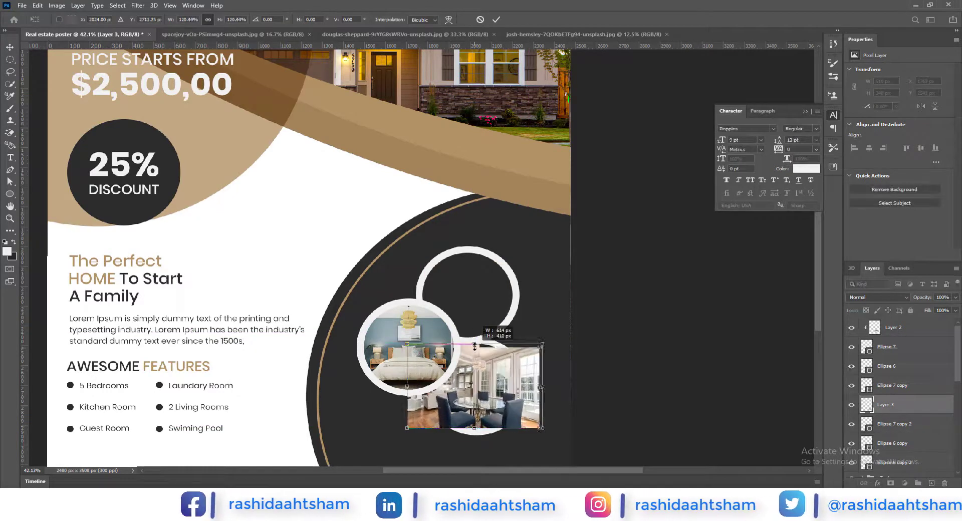
left_click(496, 19)
Step: Clip the dining-room photo to the lower dark circle and nudge it about 10 px to the left
right_click(892, 405)
left_click(859, 185)
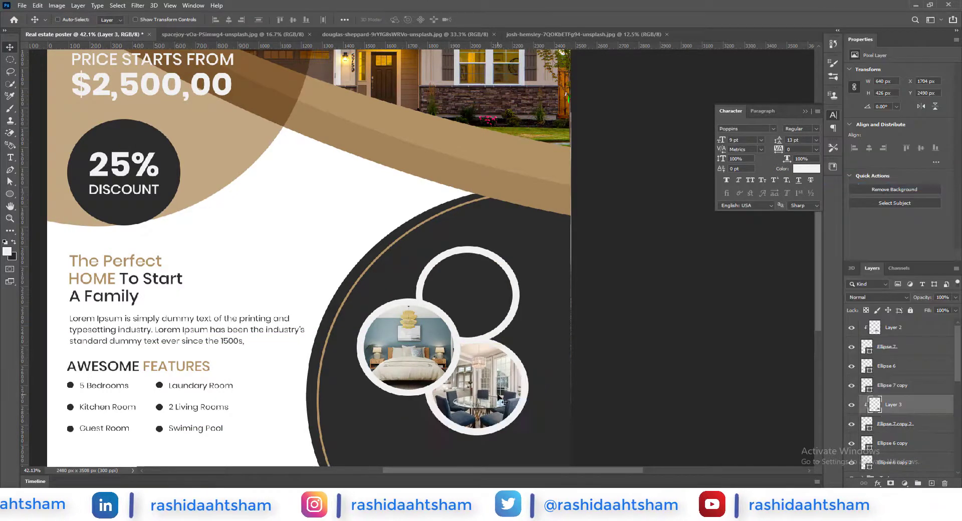
mouse_move(498, 395)
left_mouse_down()
mouse_move(497, 385)
mouse_move(496, 395)
left_mouse_up()
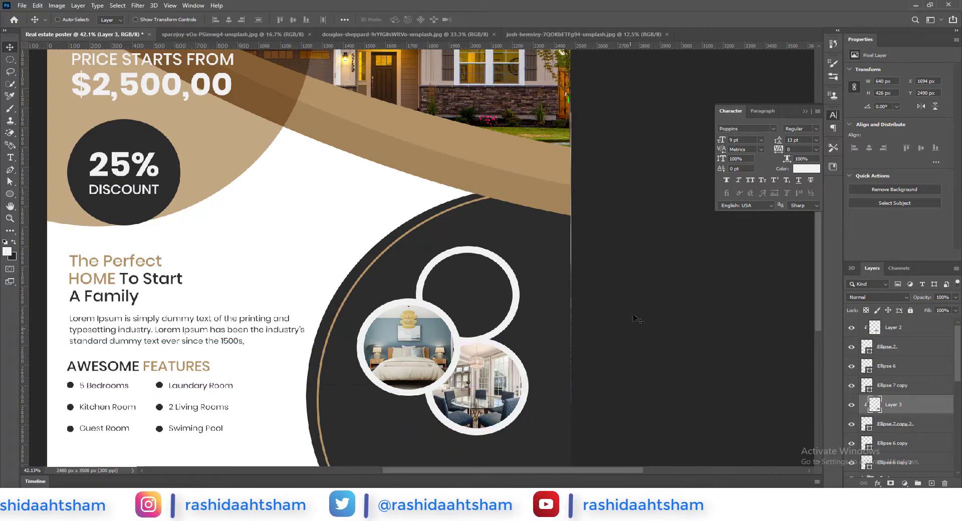
Step: Bring the kitchen photo into the poster and stack its layer directly above the upper dark circle
left_click(536, 34)
left_click_drag(426, 250, 451, 246)
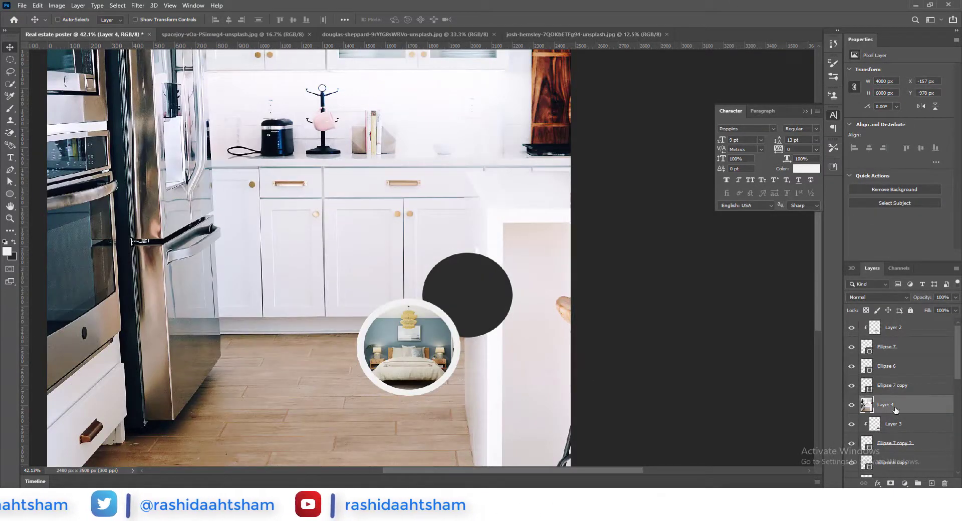
left_click_drag(895, 410, 896, 386)
Step: Scale the kitchen photo to about 437 by 655 px and place it over the upper circle of the cluster
key("ctrl+t")
key("ctrl+0")
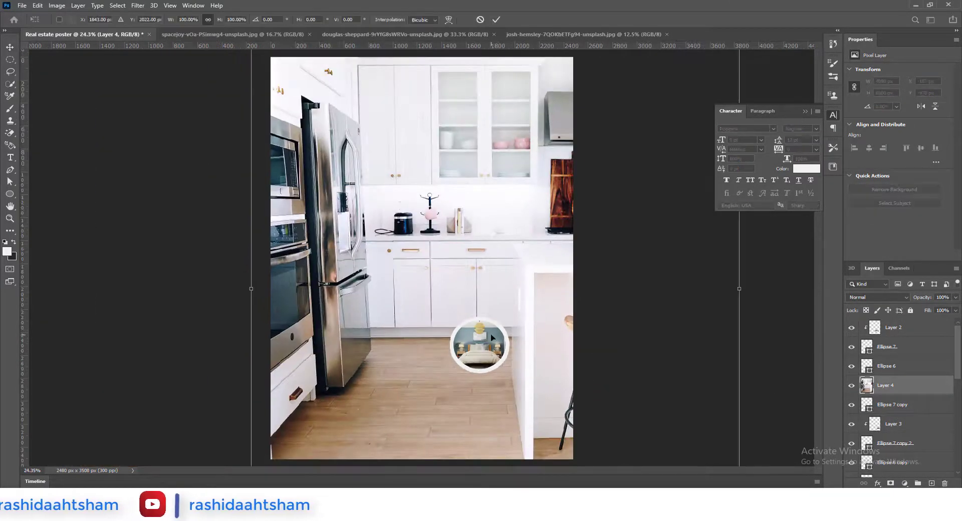
scroll(492, 338, "down", 7)
left_click_drag(565, 271, 363, 276)
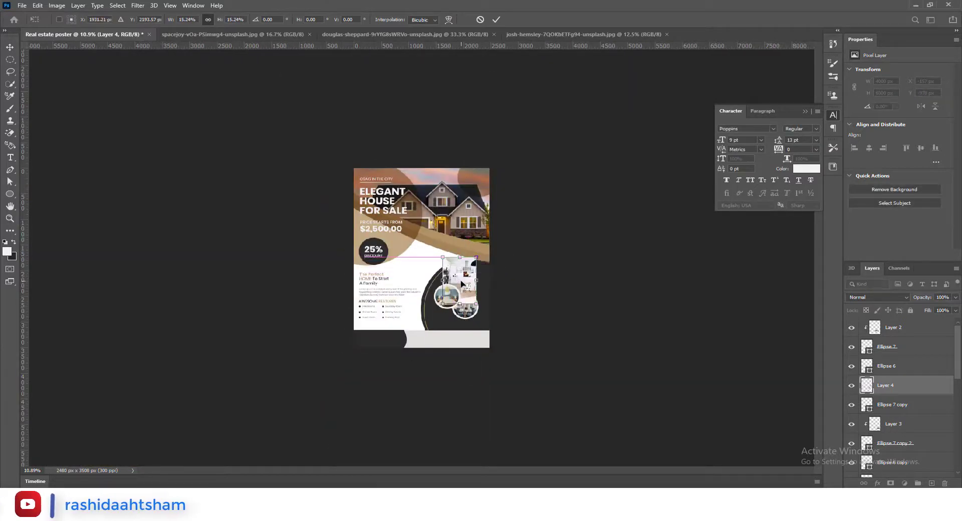
scroll(461, 284, "up", 10)
left_click_drag(505, 251, 507, 311)
left_click_drag(517, 349, 527, 339)
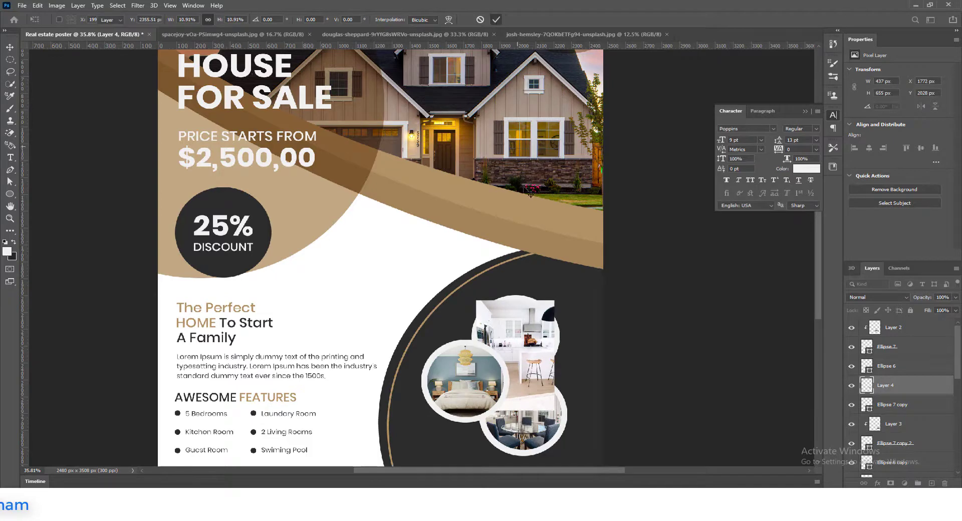
Step: Clip the kitchen photo to the upper dark circle and shift it up about 78 px within the circle
right_click(897, 385)
left_click_drag(524, 369, 530, 340)
left_click(871, 272)
scroll(530, 340, "down", 3)
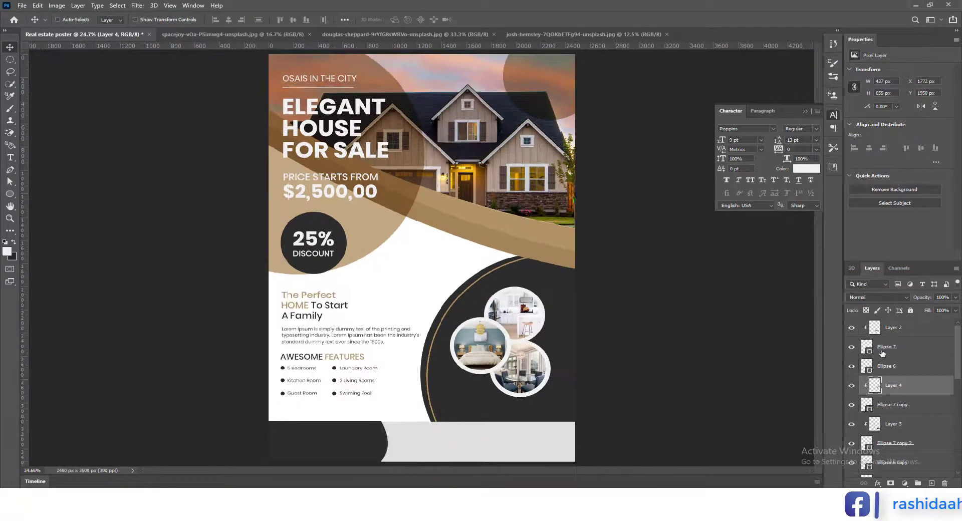
left_click(945, 352)
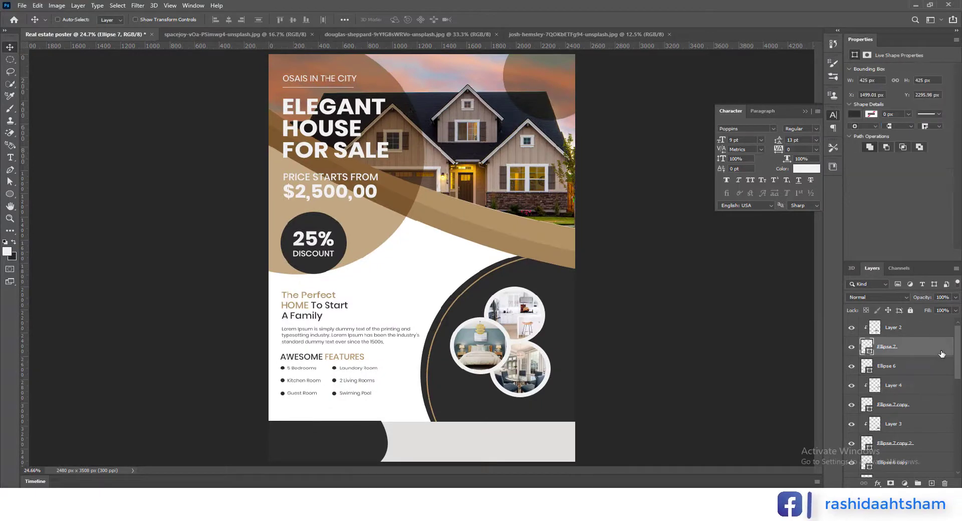
double_click(942, 354)
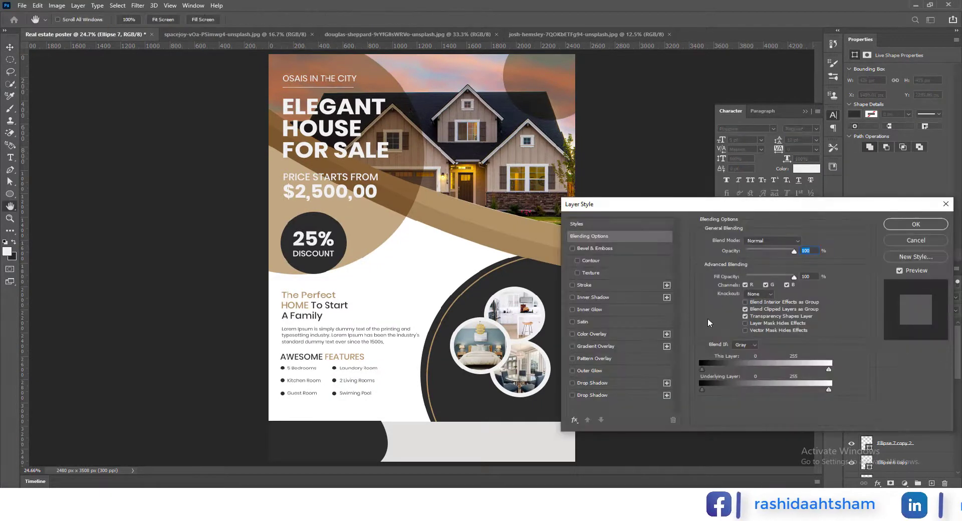
left_click(605, 384)
key("Escape")
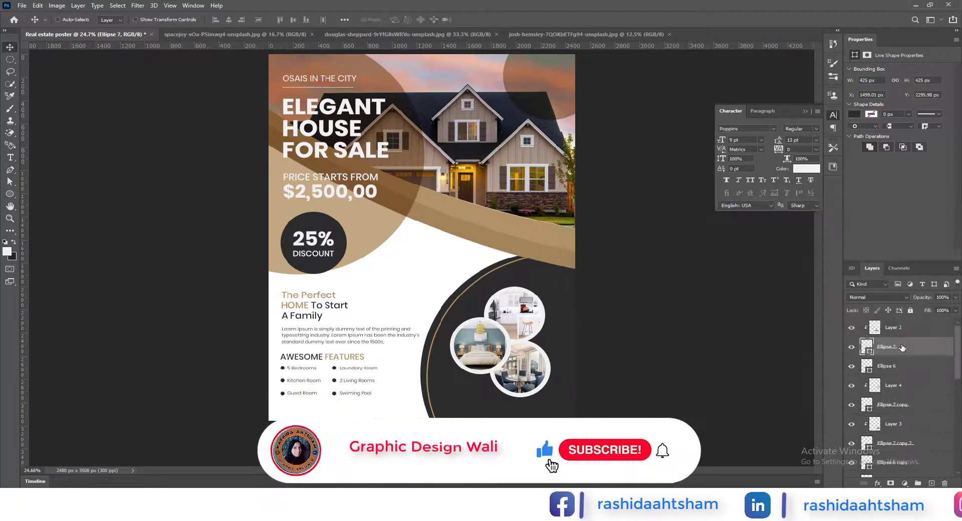
left_click(903, 366)
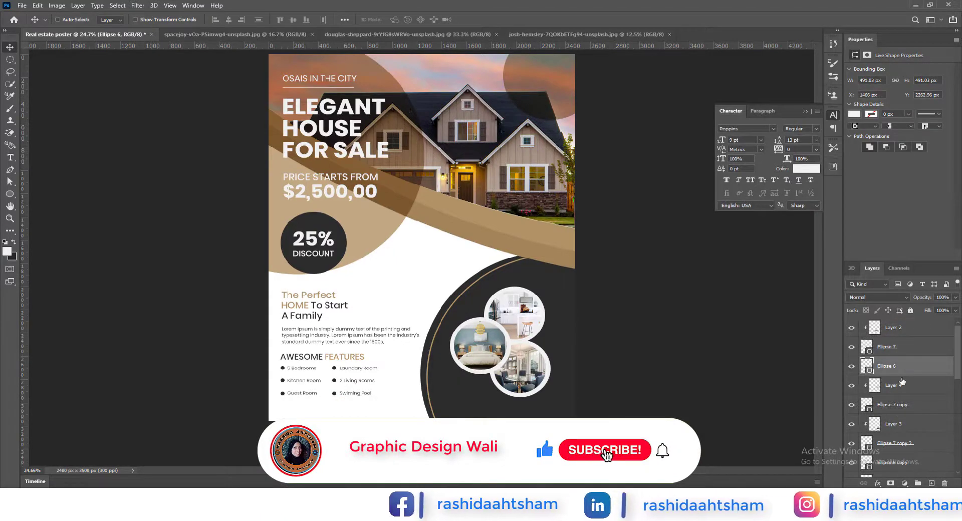
Step: Move the kitchen photo, its dark circle and its light circle together above the bedroom photo's layers in the stack
left_click(892, 405)
left_click(906, 387, "shift")
scroll(909, 418, "down", 3)
left_click(852, 405)
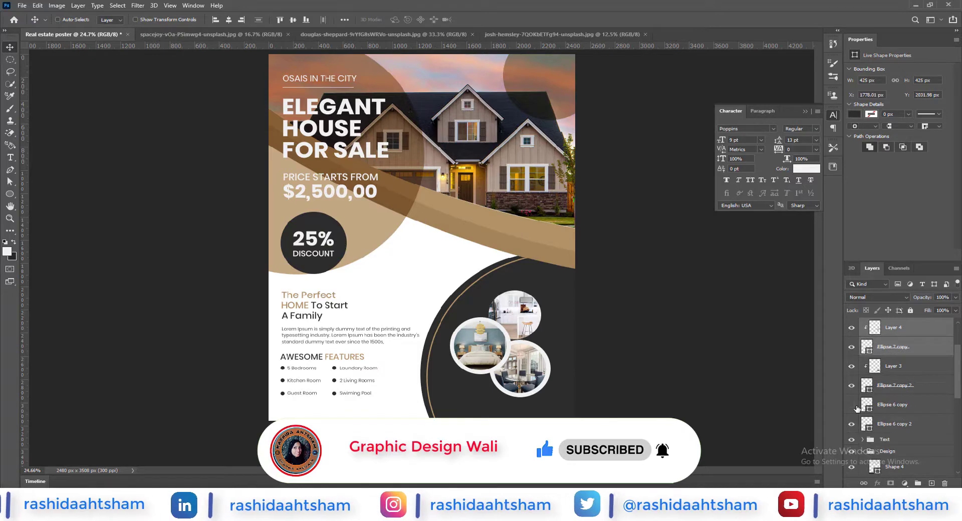
left_click(853, 405)
left_click(913, 404, "ctrl")
scroll(913, 403, "up", 3)
left_click_drag(915, 391, 909, 322)
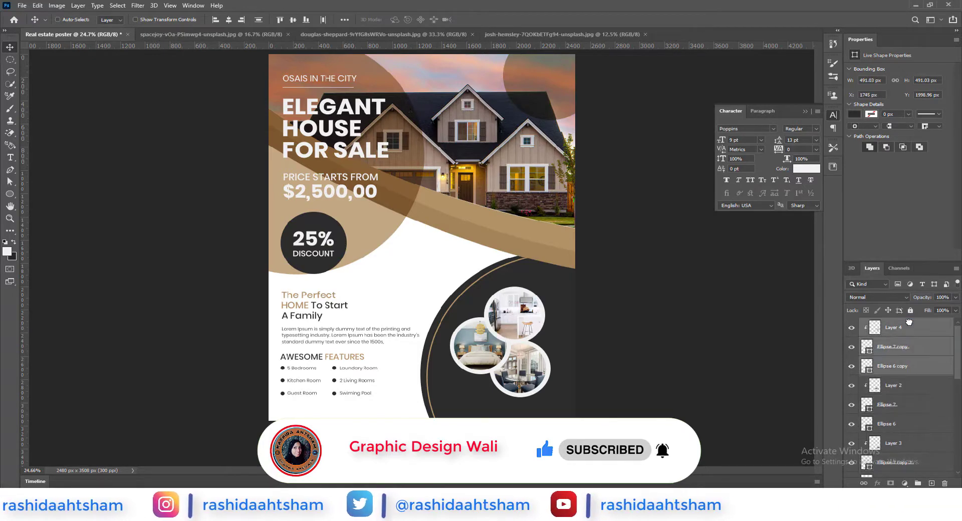
Step: Add a drop shadow with 50% opacity, 30% spread and 50 px size to the light circles behind the kitchen and bedroom photos
left_click(936, 369)
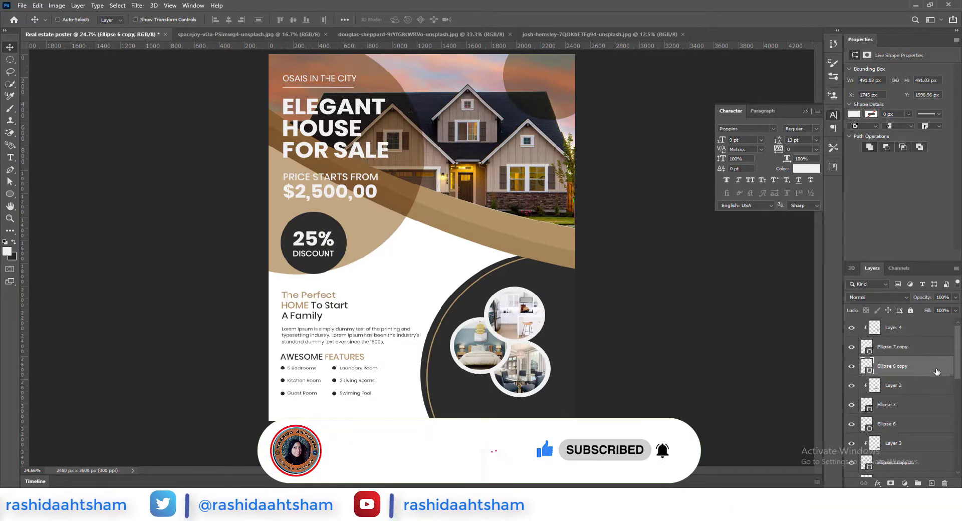
double_click(936, 371)
left_click(593, 383)
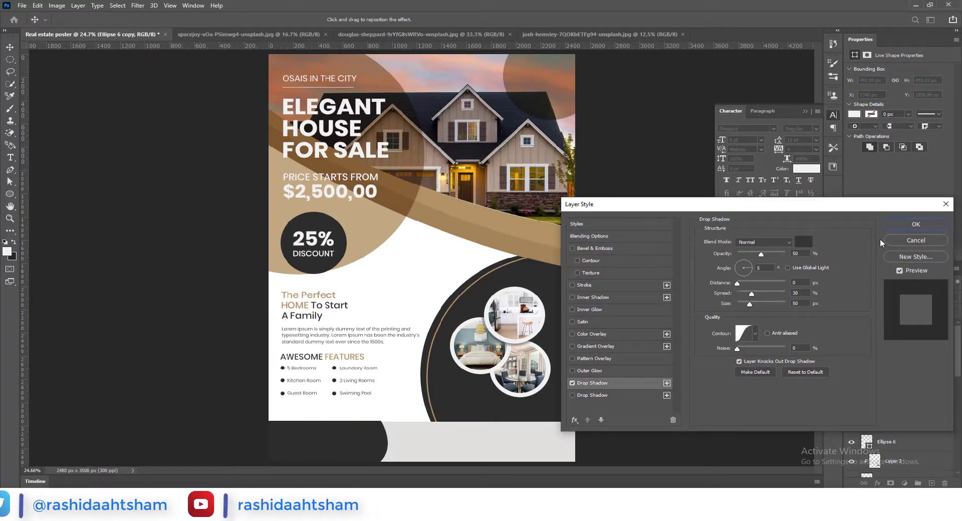
left_click(916, 224)
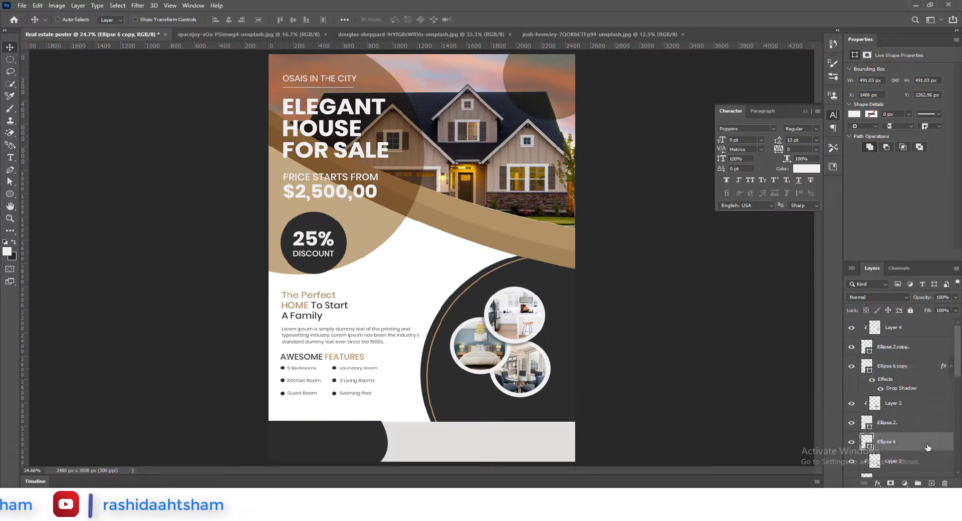
double_click(928, 446)
left_click(648, 383)
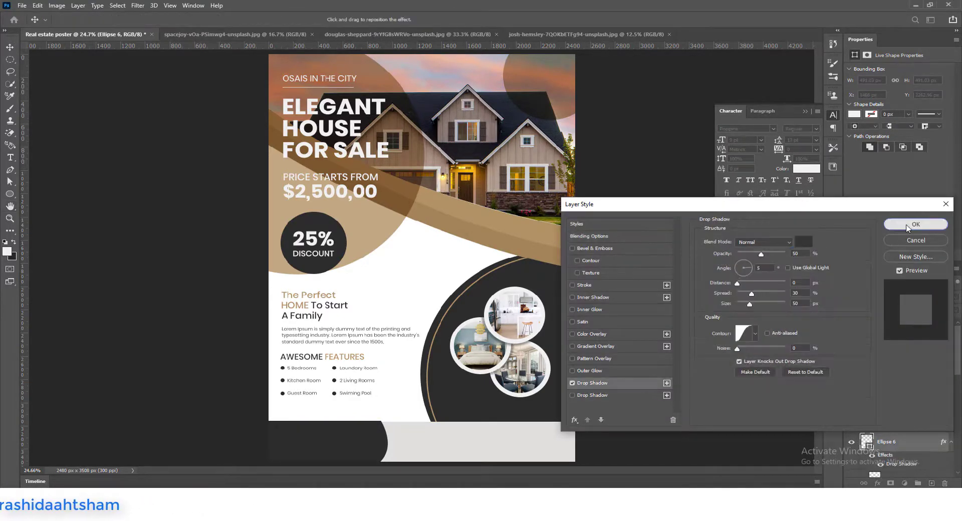
left_click(908, 226)
Step: Enlarge the three photo circles together to about 897 by 1051 px and reposition the cluster within the dark curved shape
scroll(553, 369, "up", 1)
left_click(918, 328)
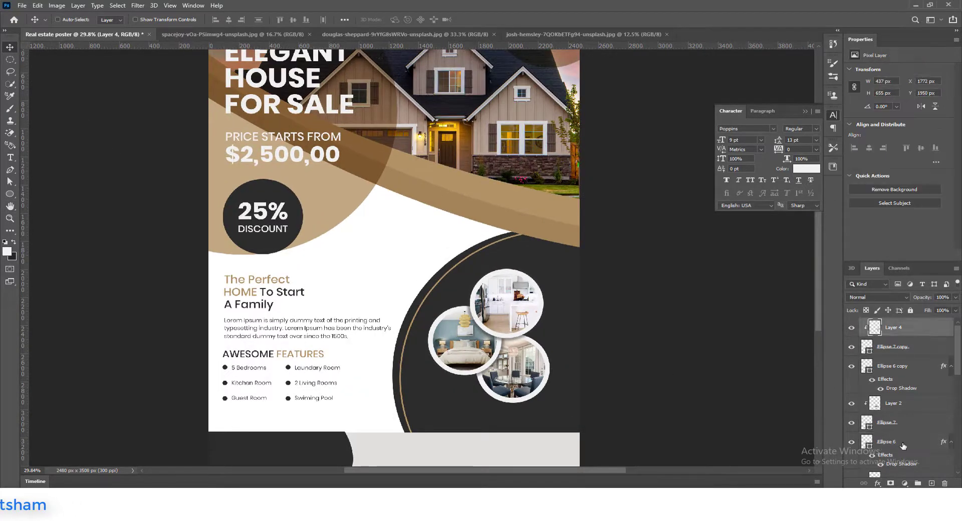
left_click(914, 384, "shift")
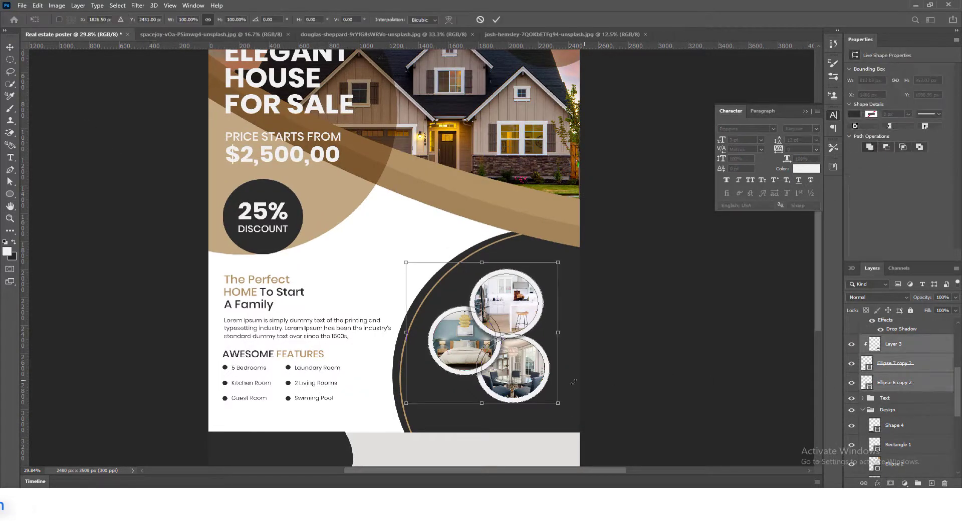
left_click_drag(565, 405, 579, 418)
left_click_drag(537, 389, 531, 387)
left_click(496, 20)
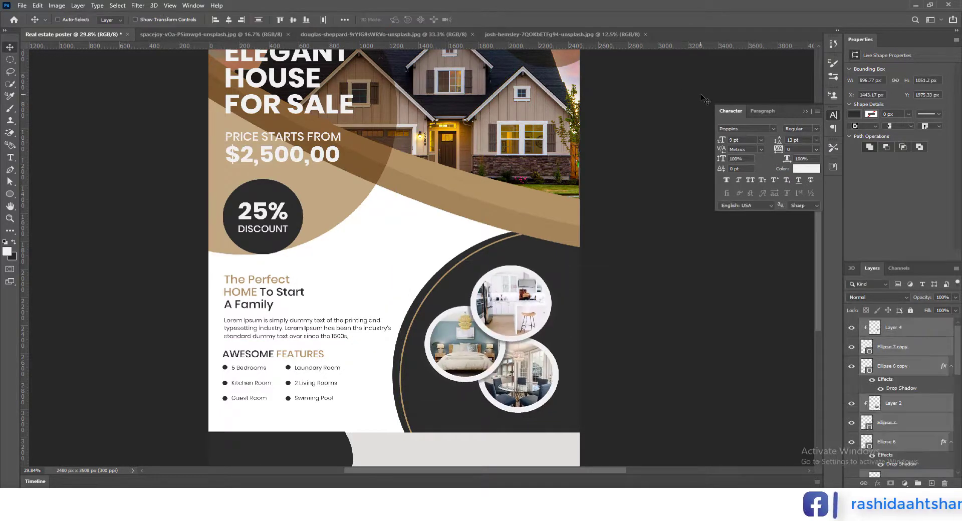
Step: Group the circular photo layers as Small Images and collapse the Design group
key("ctrl+g")
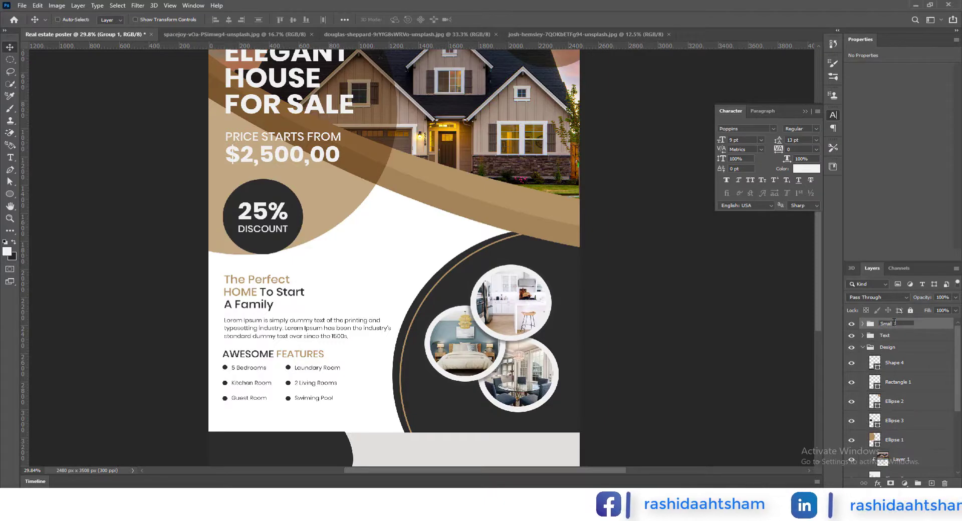
left_click(863, 347)
key("ctrl+0")
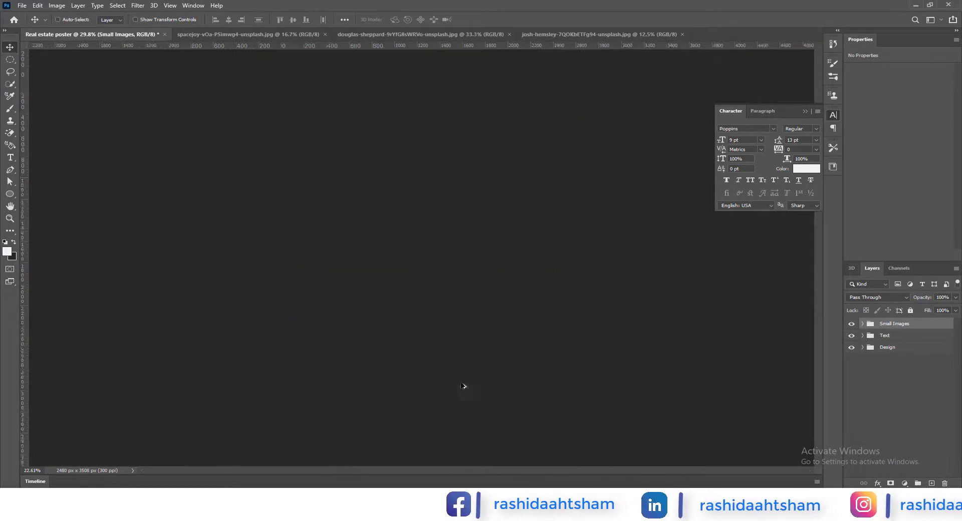
Step: Open the home icon from the Real estate Poster folder, bring it into the poster and fit it in the dark footer at 240 by 236 px
left_click(260, 461)
right_click(131, 64)
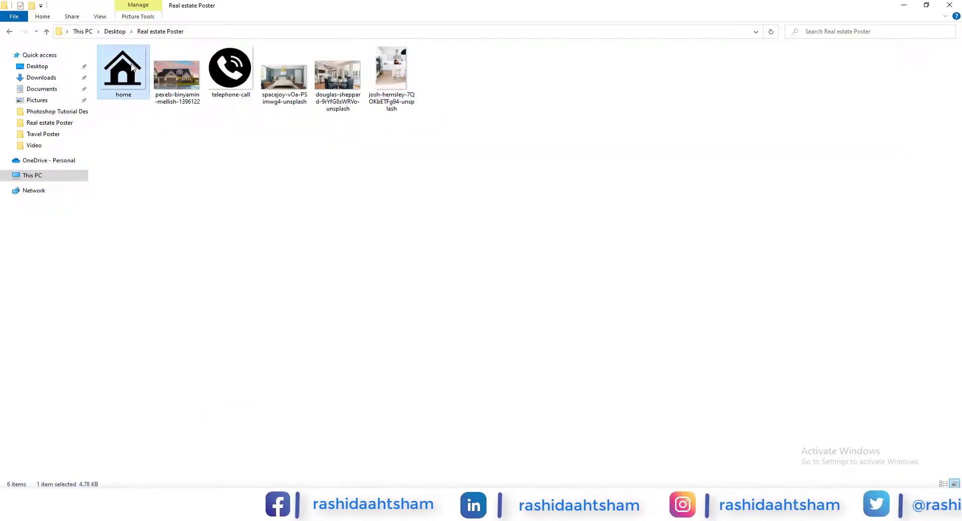
mouse_move(210, 202)
left_click(302, 214)
left_click_drag(408, 208, 318, 410)
key("ctrl+t")
left_click(496, 20)
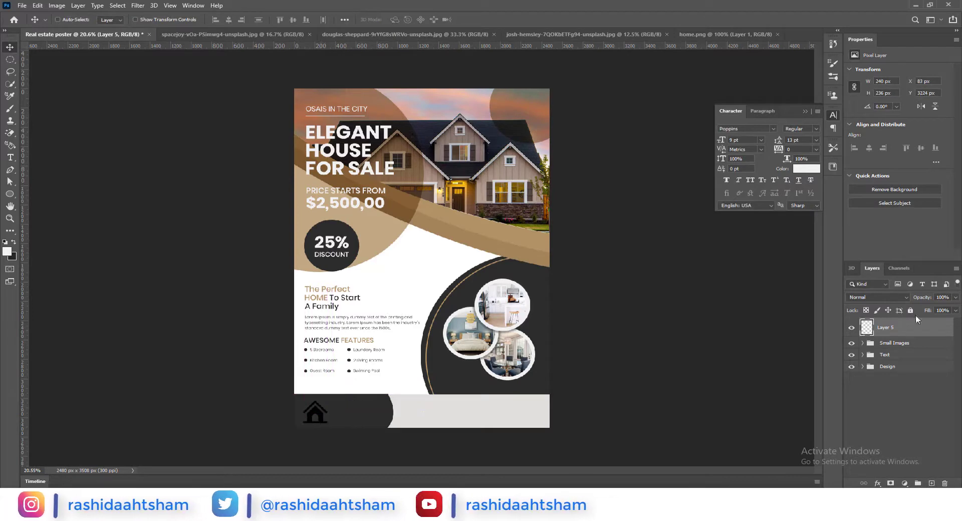
Step: Apply a light grey color overlay at 100% opacity to the home icon
double_click(939, 334)
left_click(591, 334)
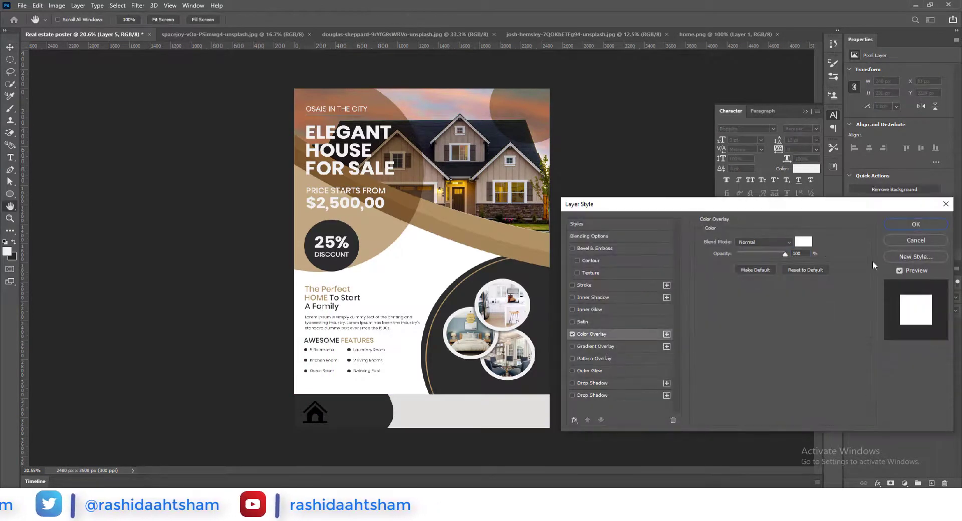
left_click(803, 242)
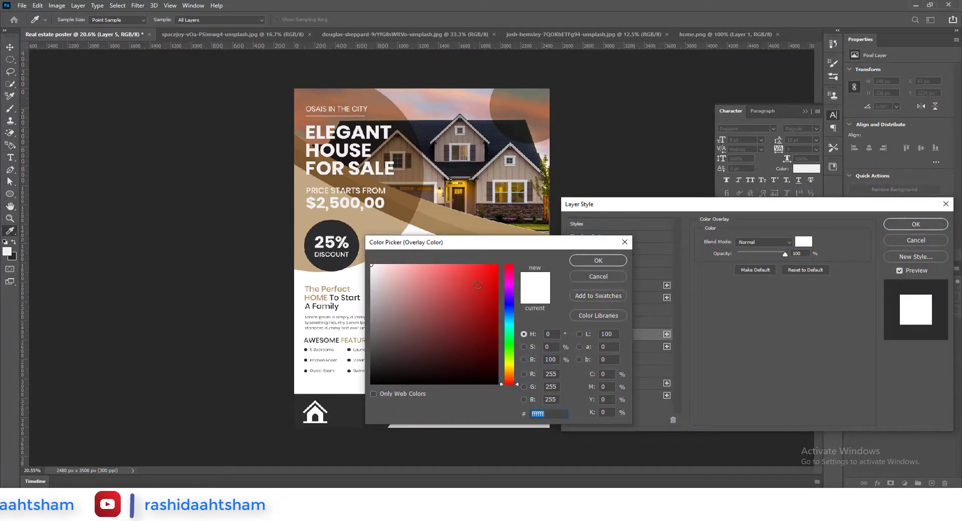
left_click_drag(498, 246, 516, 194)
left_click(615, 208)
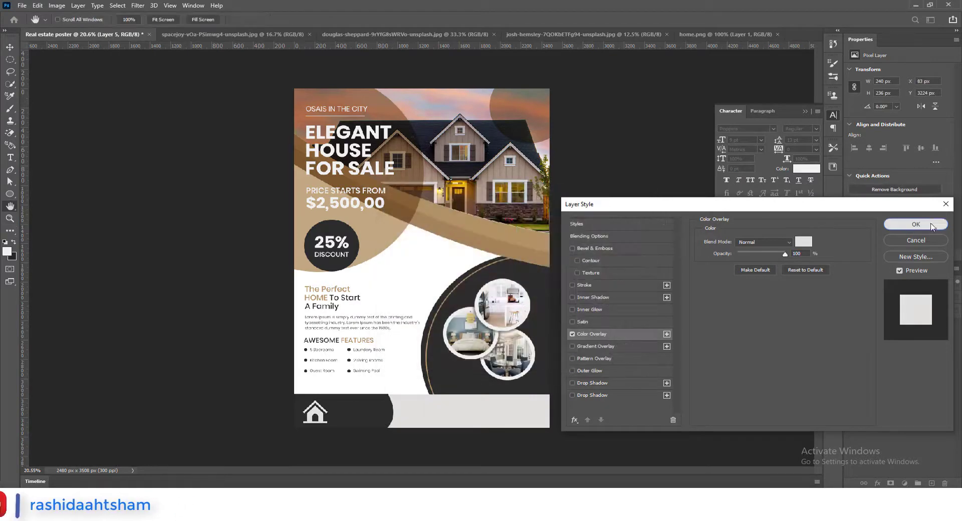
left_click(916, 224)
Step: Add the text ELEGANT HOUSE in Poppins SemiBold 18 pt to the dark footer and place it beside the home icon
scroll(323, 430, "up", 1)
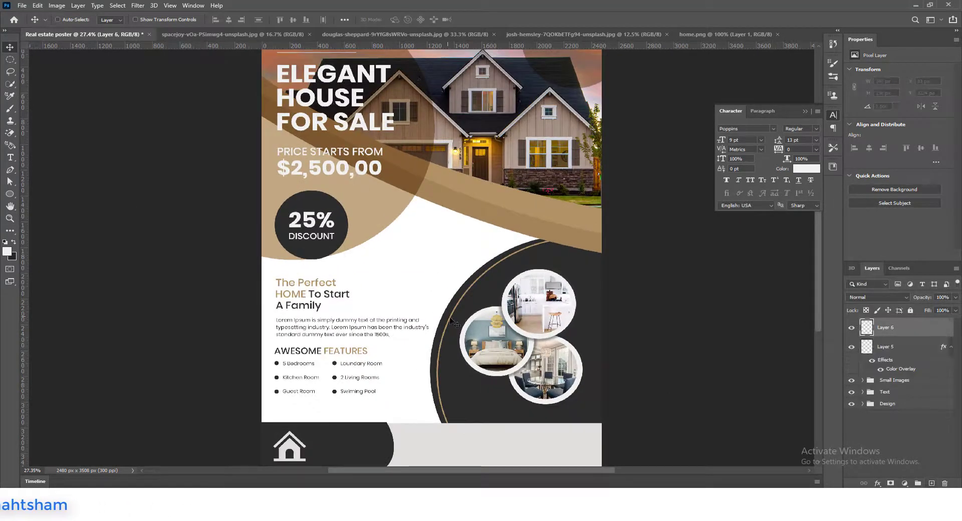
left_click_drag(464, 339, 467, 305)
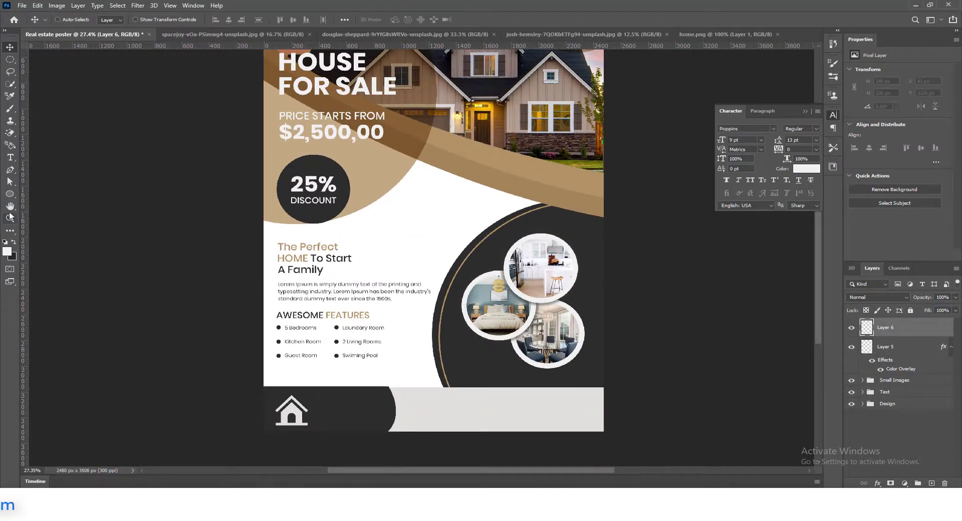
left_click(323, 411)
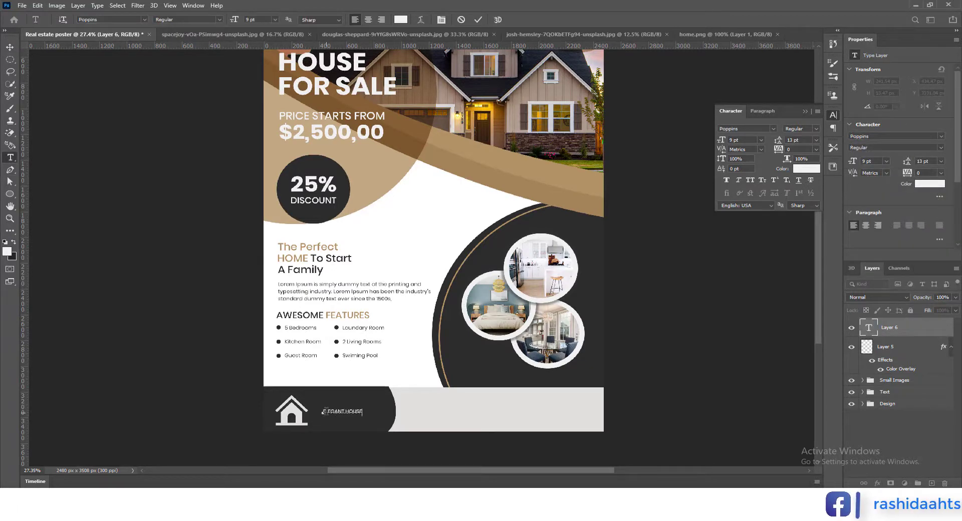
left_click(212, 19)
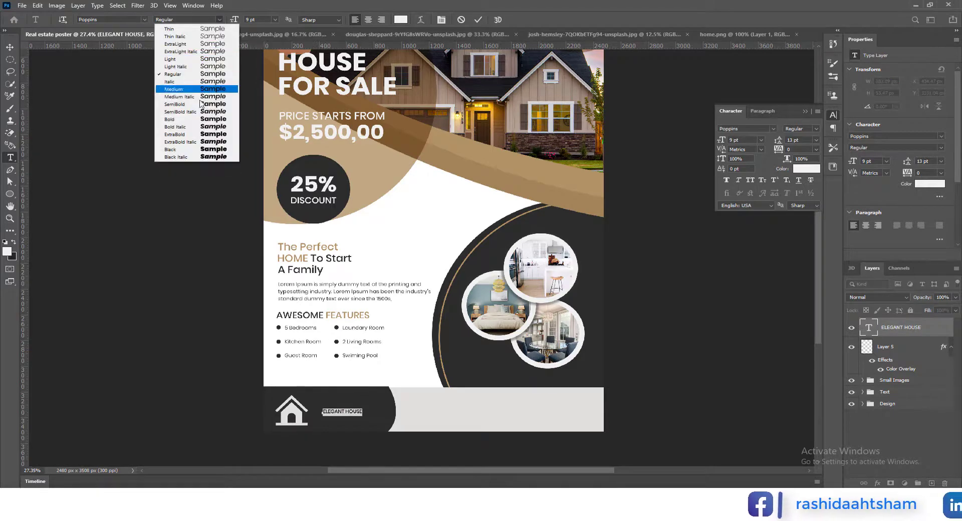
left_click(176, 103)
left_click(275, 19)
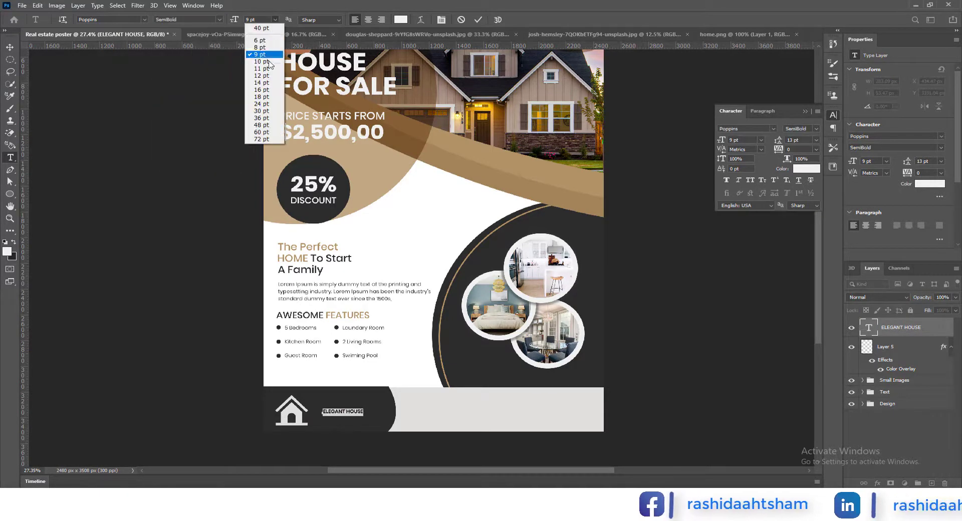
left_click(261, 80)
left_click(478, 18)
left_click(10, 48)
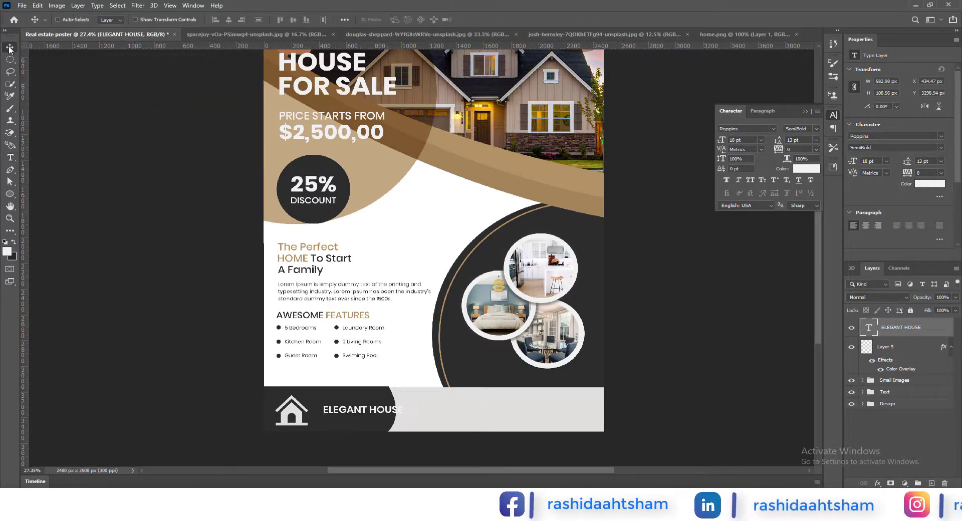
left_click_drag(386, 409, 371, 405)
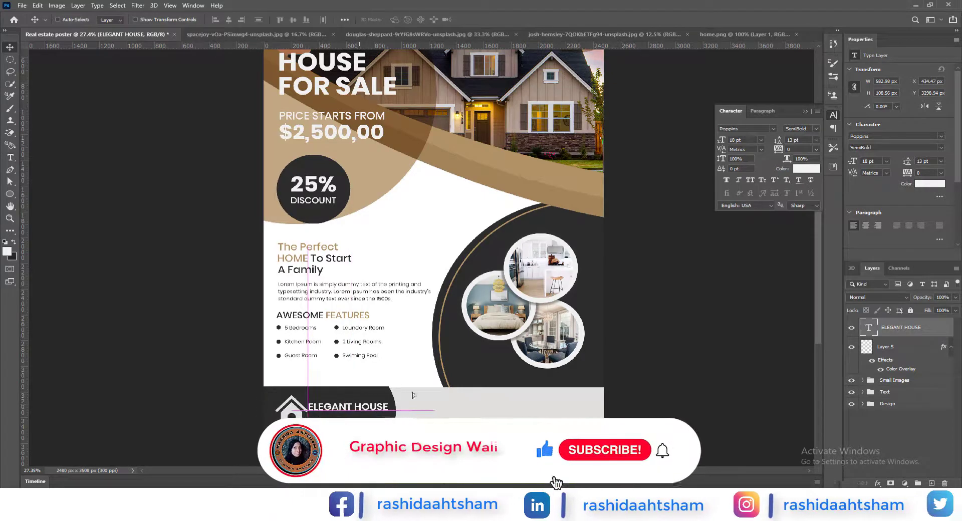
Step: Scale the home icon down slightly and nudge the ELEGANT HOUSE text up beside it
left_click(883, 350)
key("ctrl+t")
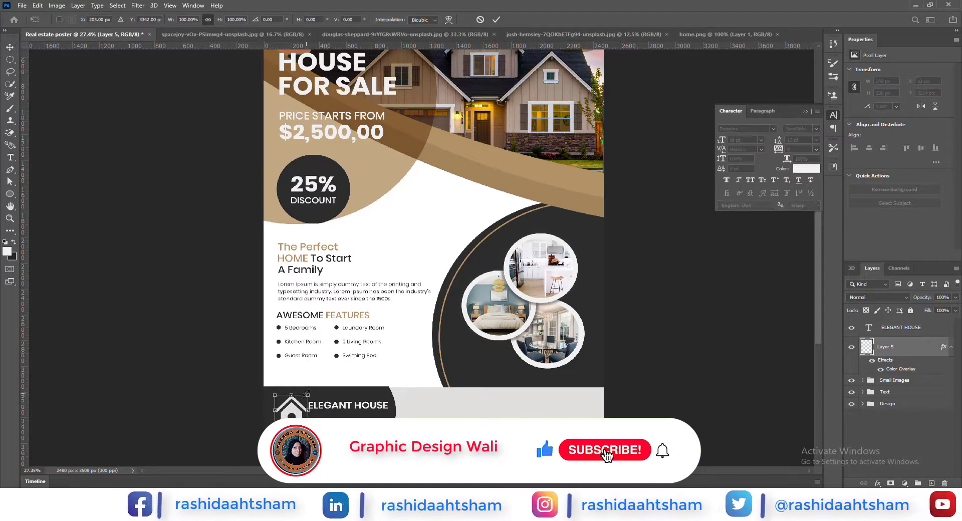
left_click_drag(308, 395, 296, 405)
left_click(496, 19)
scroll(302, 432, "up", 3)
left_click(905, 326)
left_click_drag(355, 398, 353, 393)
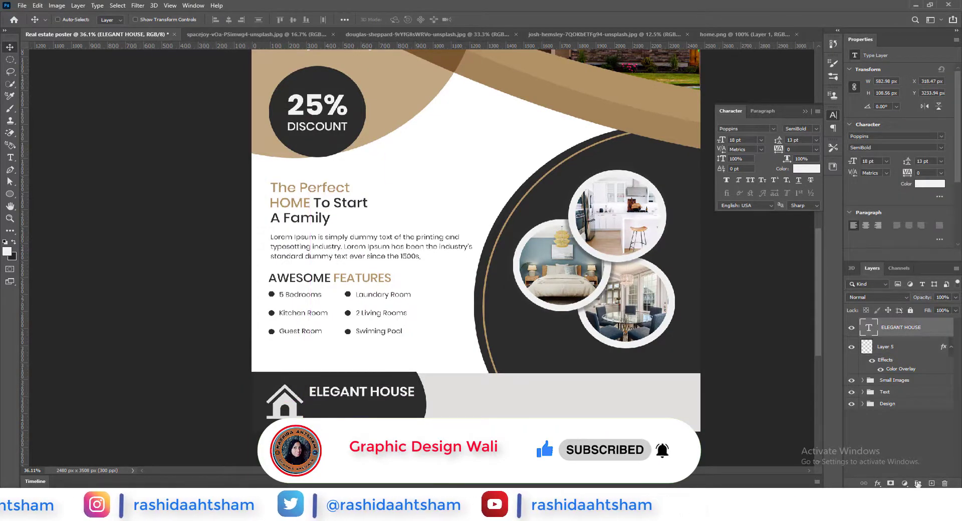
Step: Add the text Real Estate Agency on a new layer below ELEGANT HOUSE in the footer
left_click(932, 483)
key("t")
left_click(317, 410)
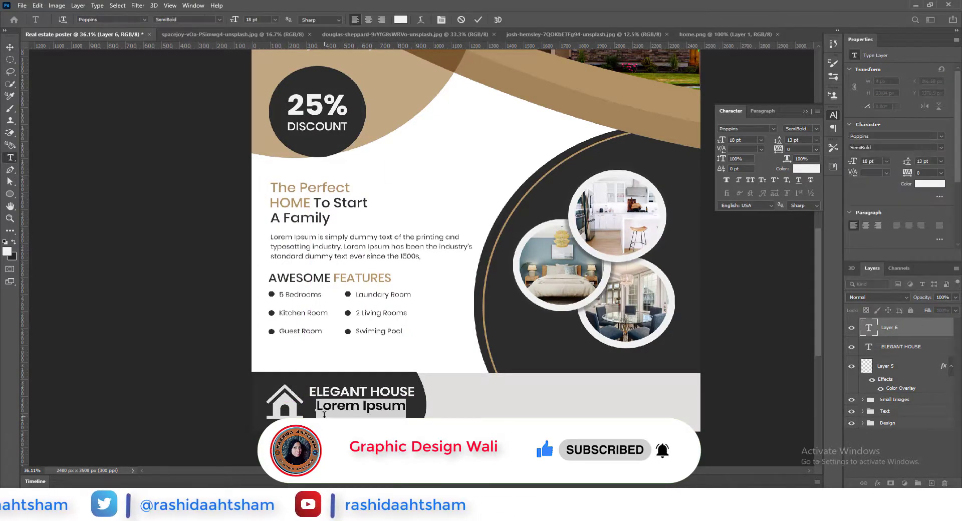
type("Real Estat")
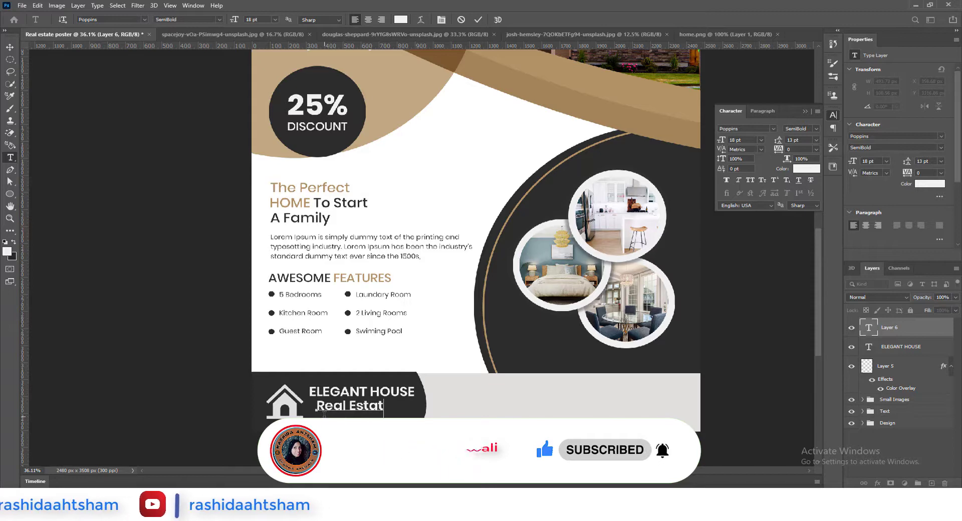
type("e Agency")
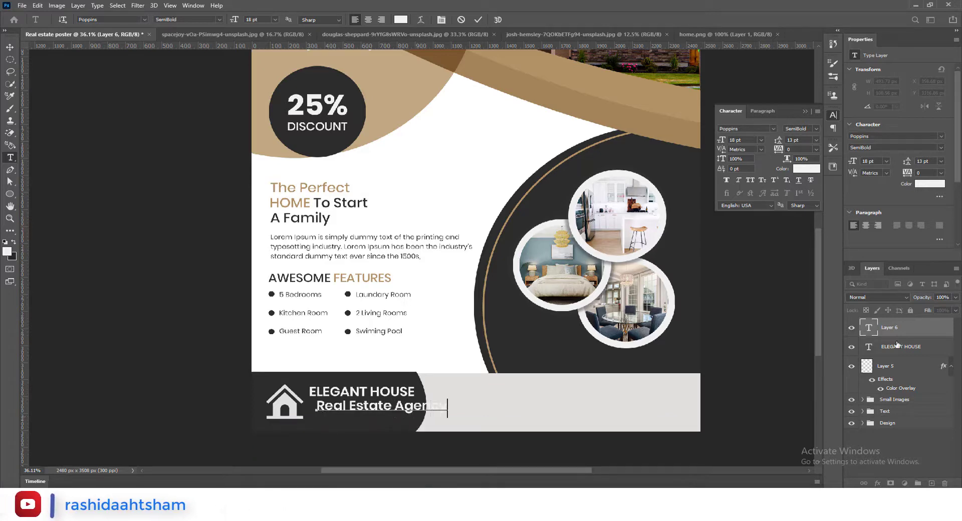
Step: Set the Real Estate Agency text to Poppins Regular at 12 pt
double_click(868, 330)
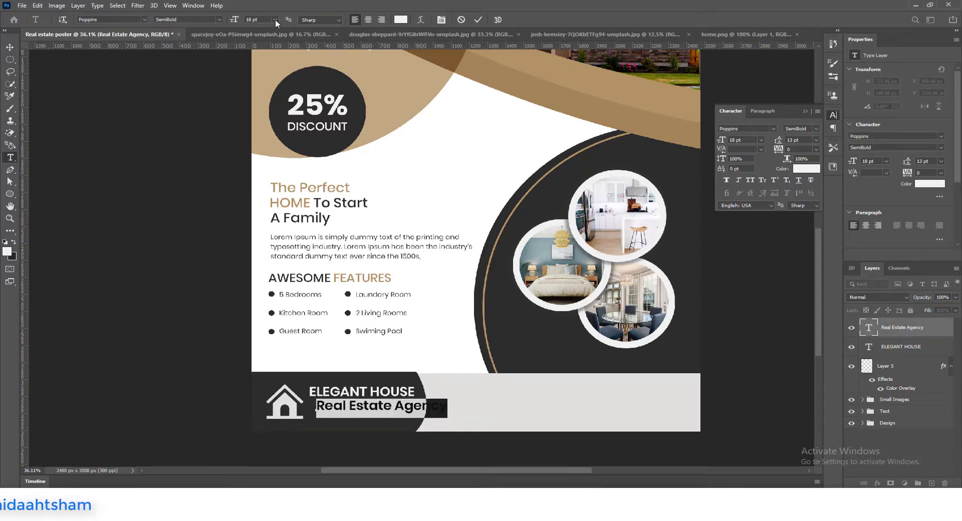
left_click(275, 20)
left_click(261, 75)
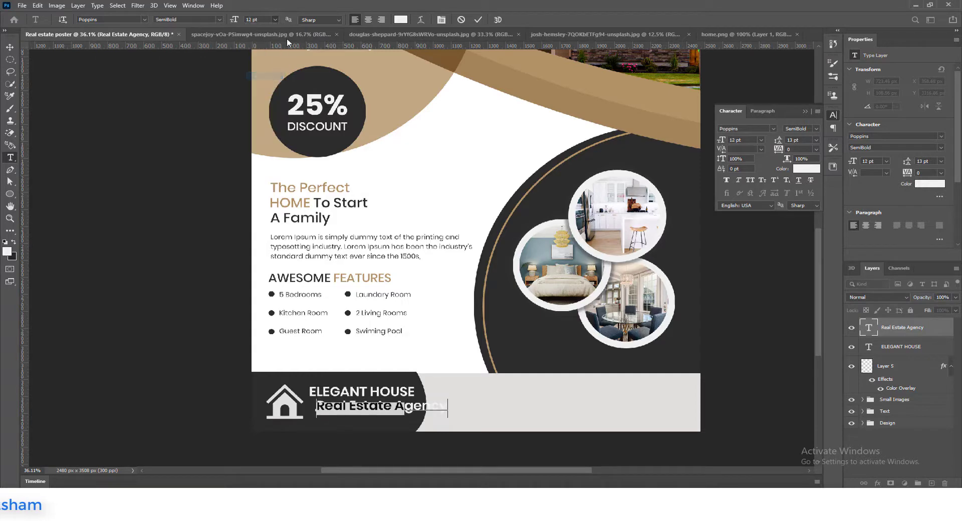
left_click(220, 19)
left_click(181, 74)
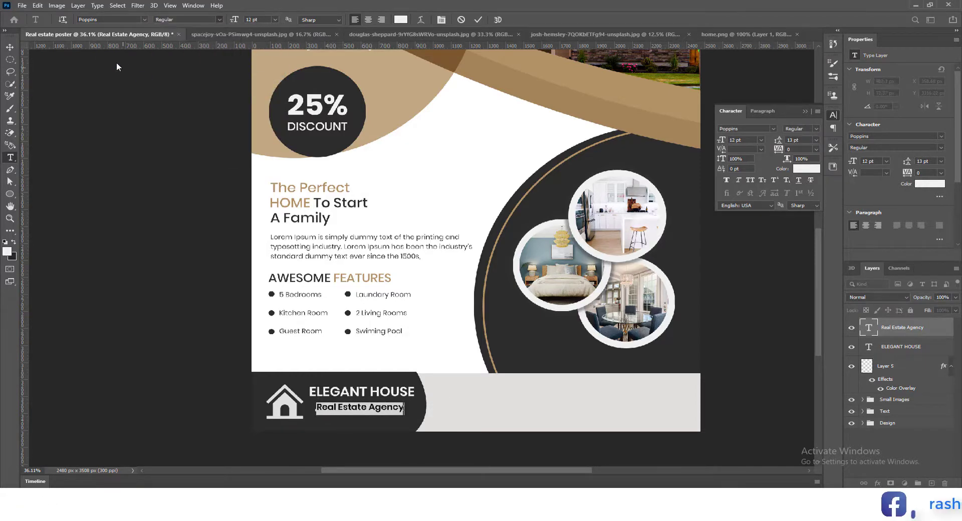
Step: Scale Real Estate Agency to about 563 px wide directly beneath ELEGANT HOUSE and shift both lines down together
left_click(9, 47)
scroll(356, 408, "up", 2)
left_click_drag(361, 414, 352, 408)
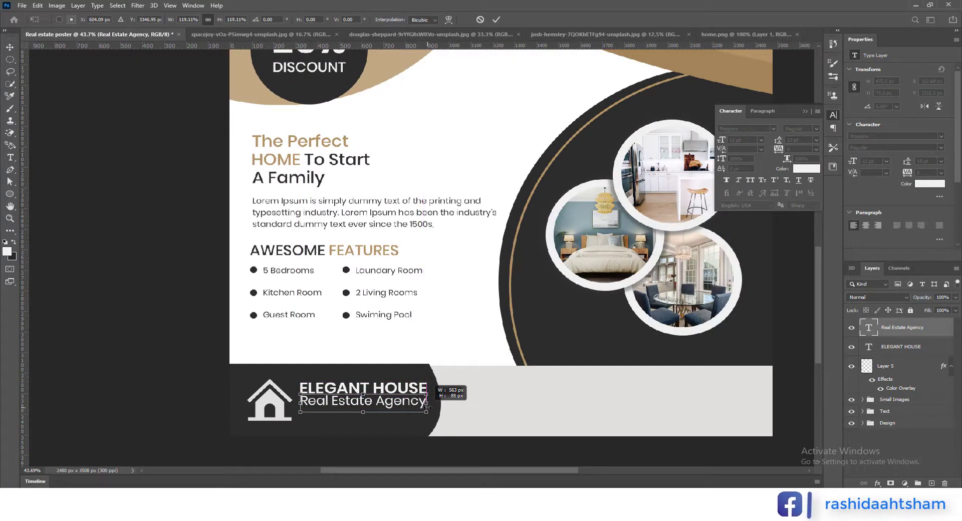
left_click(901, 346, "shift")
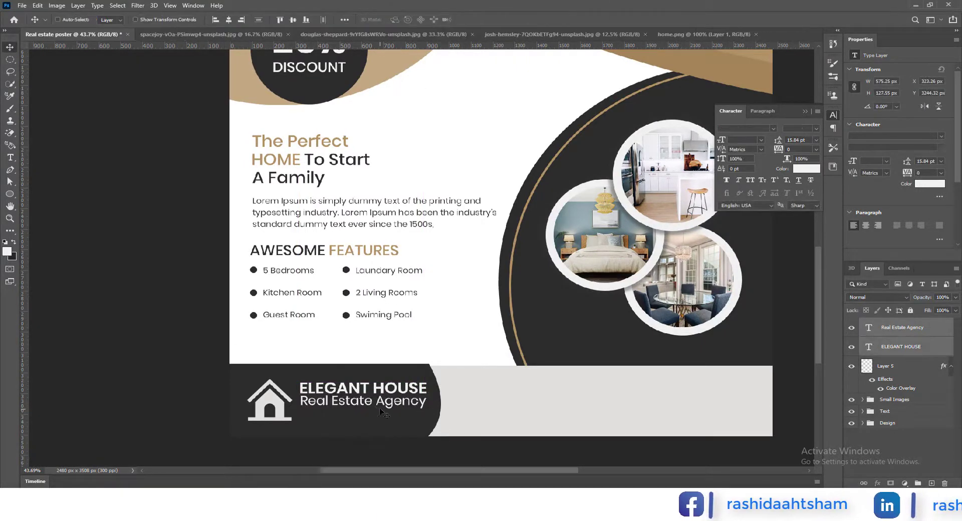
left_click_drag(382, 403, 382, 414)
Step: Shrink the home icon slightly and move it closer to the footer text
left_click(876, 373)
key("ctrl+t")
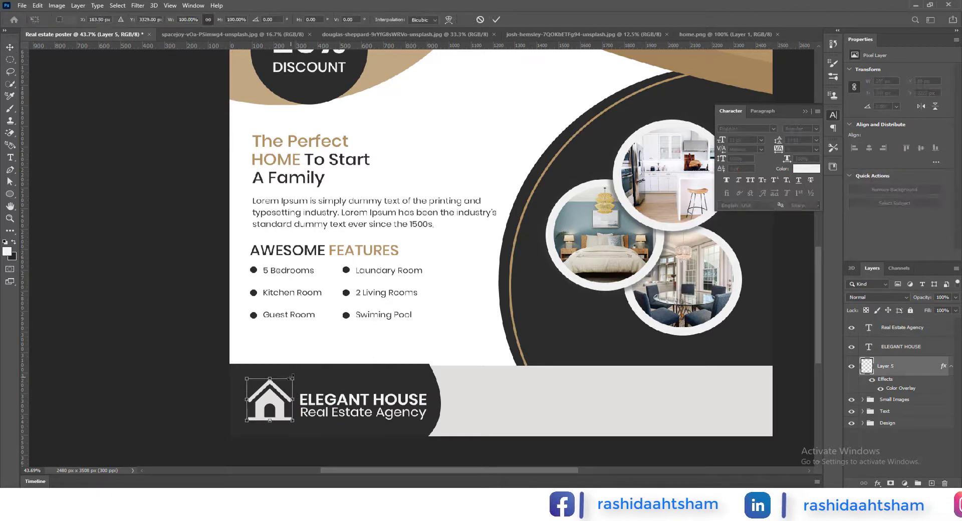
left_click(496, 20)
left_click_drag(266, 405, 272, 400)
Step: Align the two footer text lines with the home icon, leaving a little more space between ELEGANT HOUSE and Real Estate Agency
left_click(889, 348)
left_click_drag(347, 404, 347, 399)
left_click(902, 331)
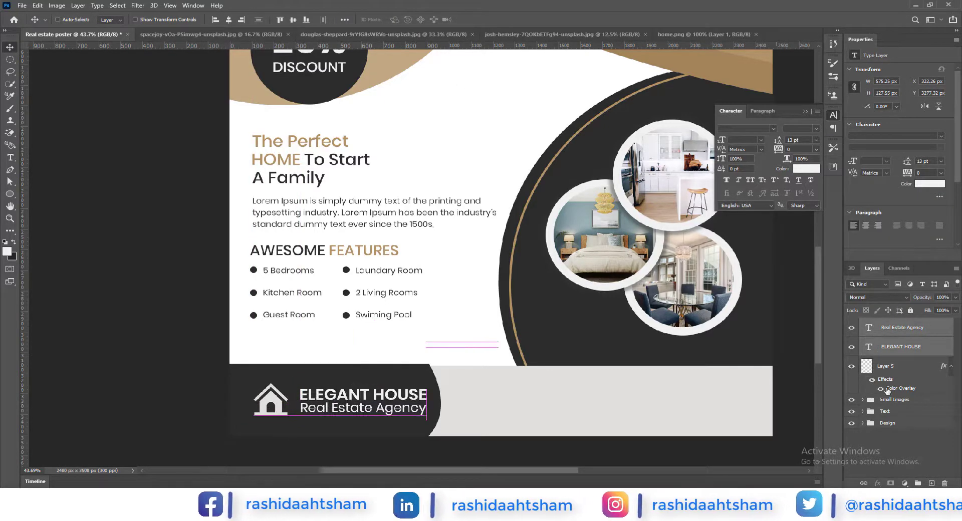
left_click(900, 347)
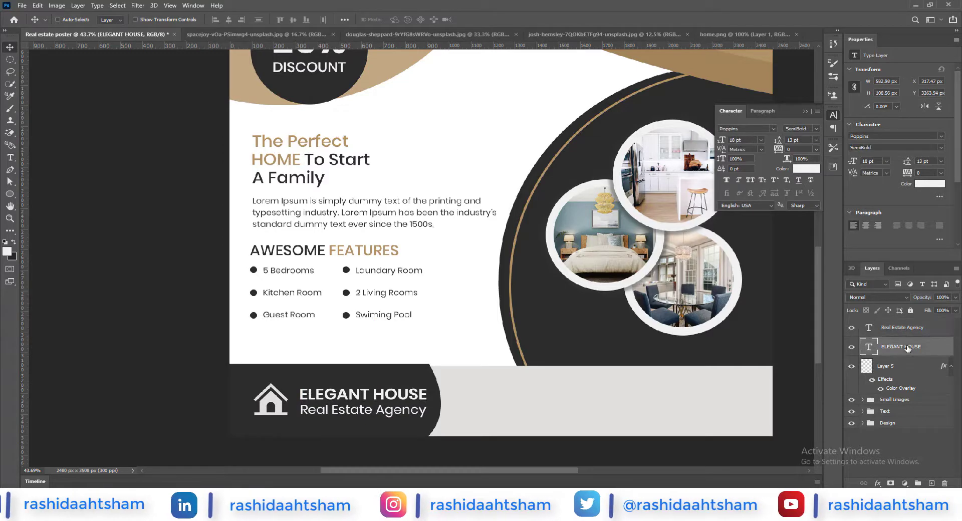
left_click(886, 330, "shift")
left_click_drag(369, 416, 364, 418)
scroll(364, 417, "down", 1)
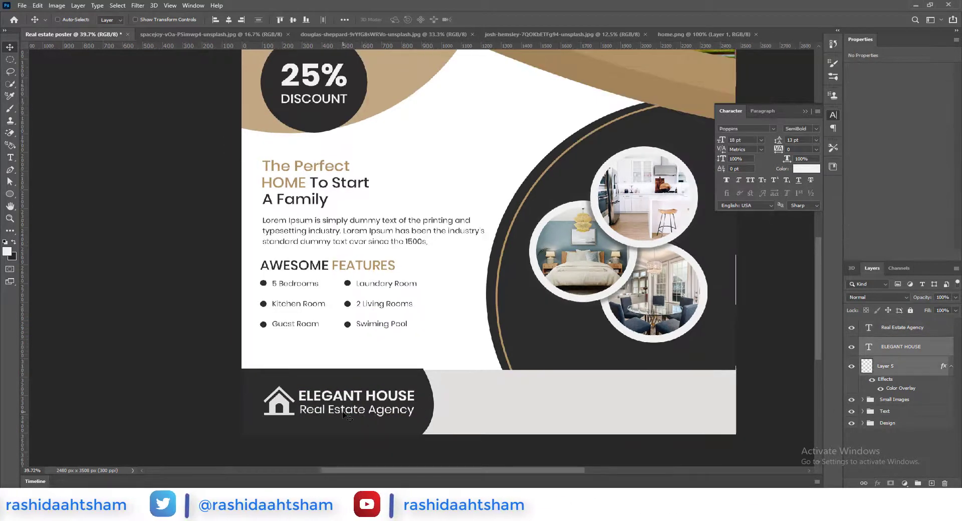
Step: Nudge the home icon and both agency text lines slightly left in the footer and group them as Logo
left_click(902, 365)
left_click(916, 329, "shift")
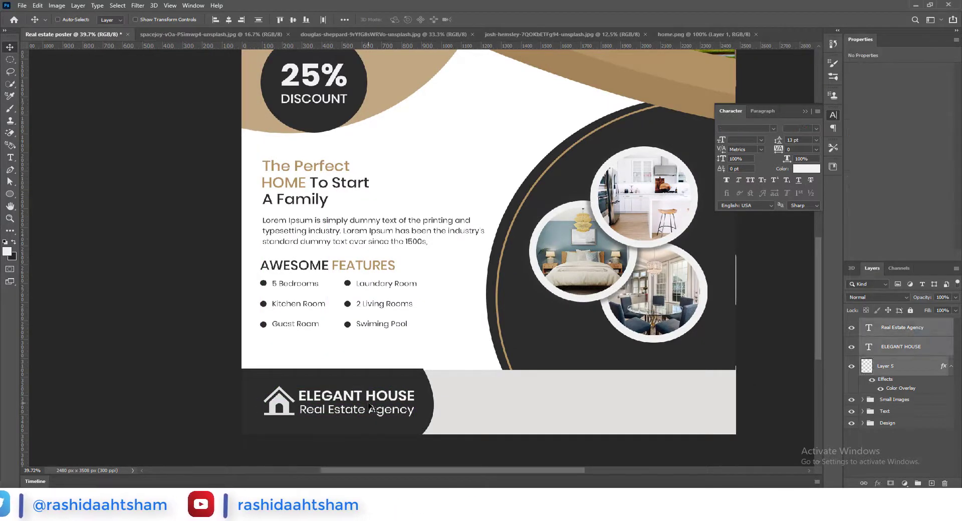
left_click_drag(376, 404, 369, 405)
scroll(369, 405, "down", 5)
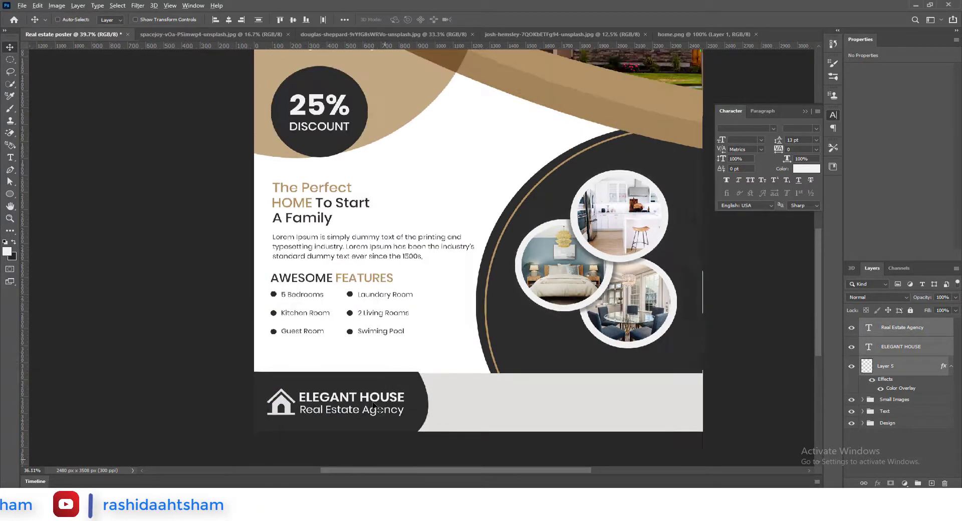
key("ctrl+g")
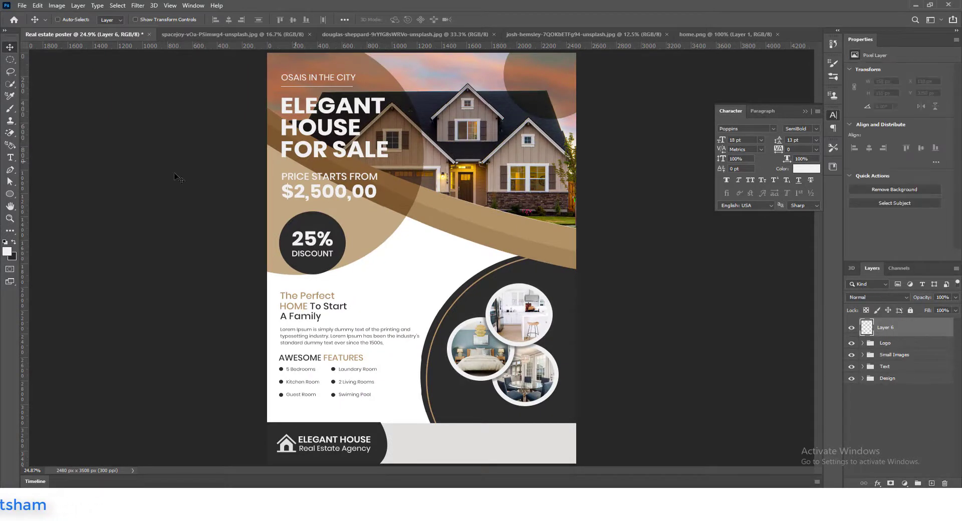
Step: Add the agency's placeholder street address in dark text on the light part of the footer
key("BackSpace")
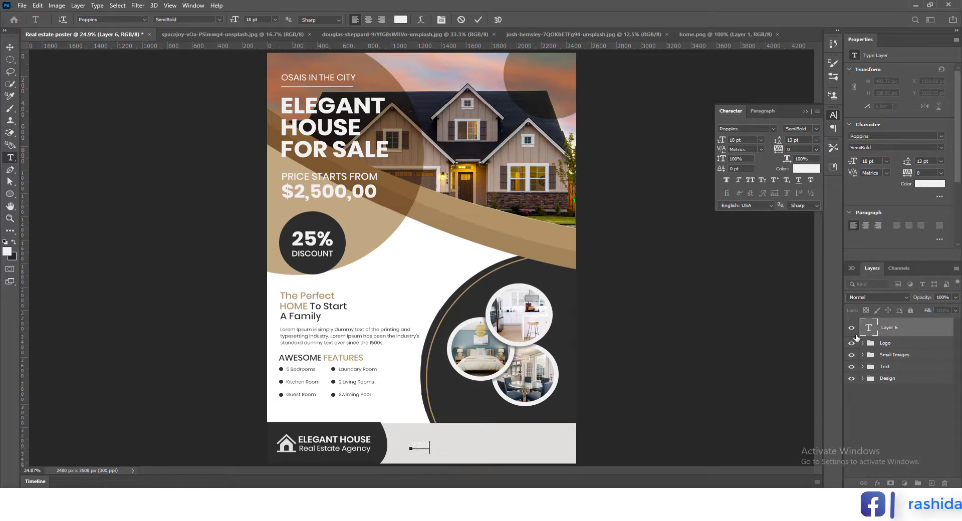
left_click(401, 19)
left_click(401, 326)
left_click(622, 209)
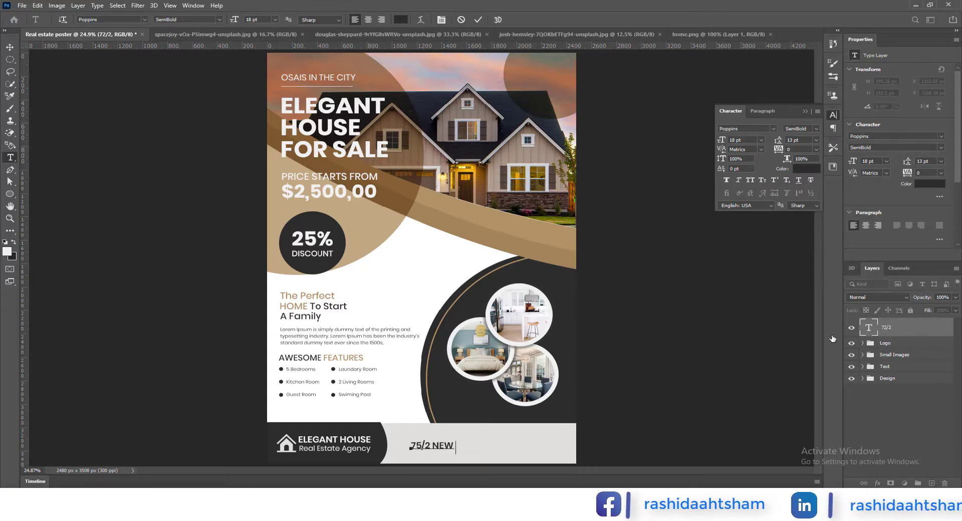
type("CITY,")
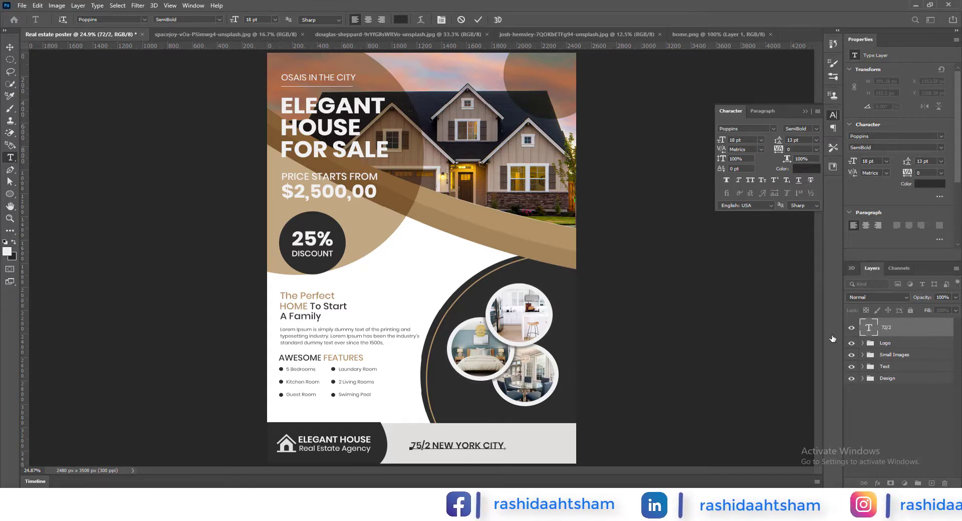
type(" YOUR STREE")
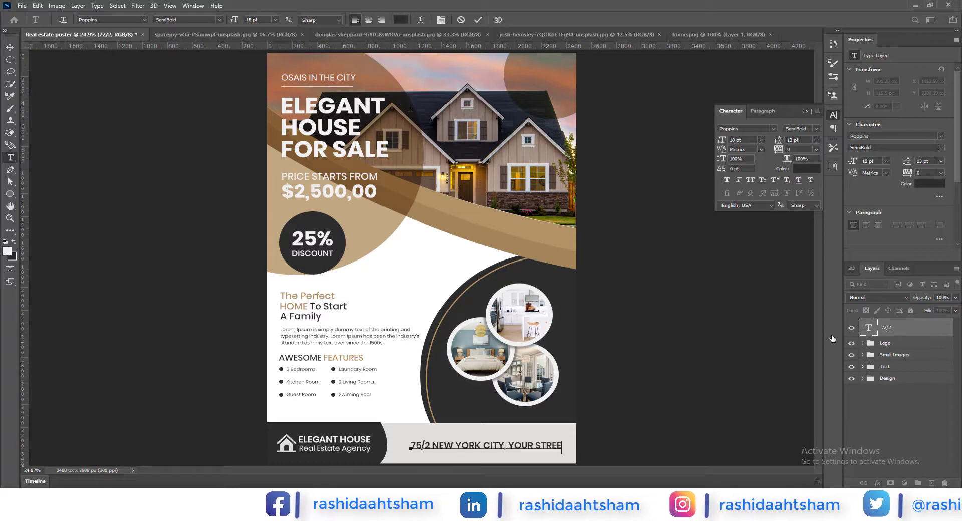
type("T GOES HERE")
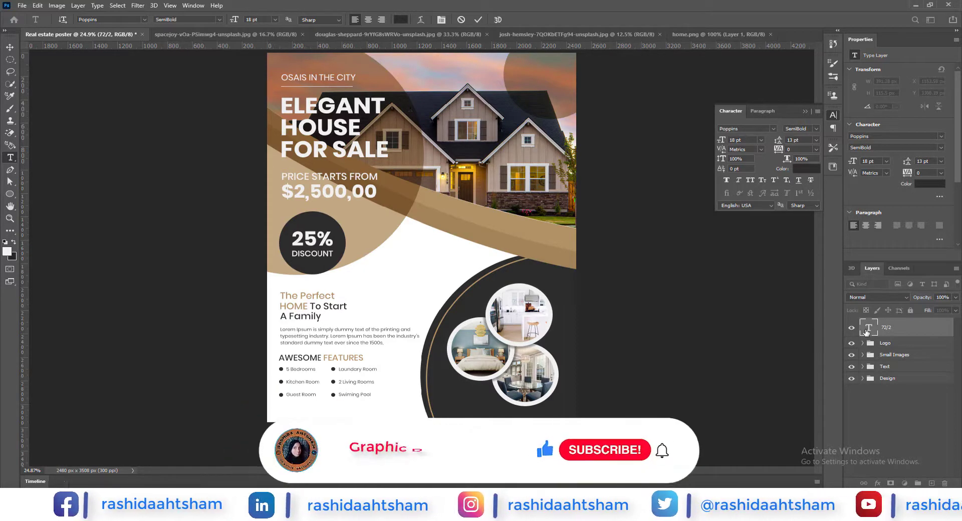
Step: Set the footer address text to Poppins Medium at 16 pt
left_click(868, 332)
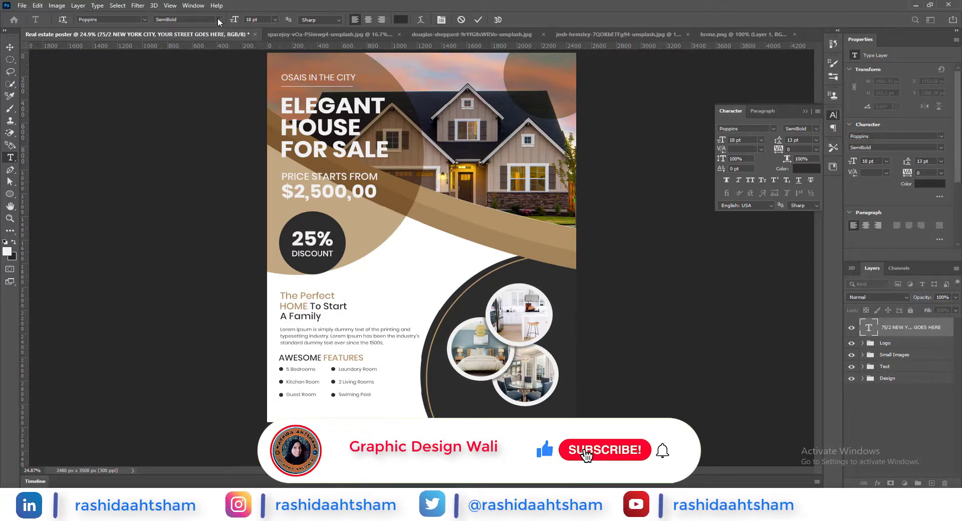
left_click(219, 19)
left_click(191, 89)
left_click(219, 19)
left_click(219, 20)
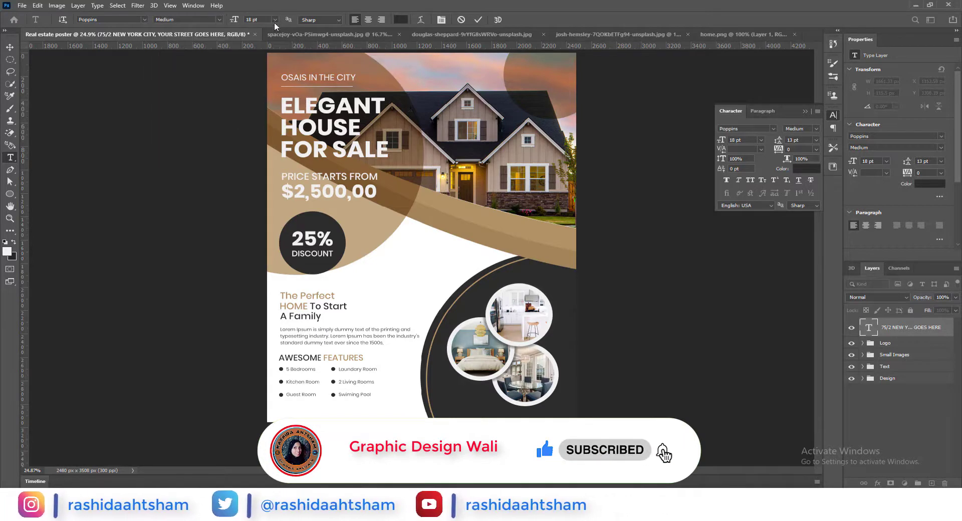
left_click(276, 20)
left_click(262, 89)
left_click(477, 20)
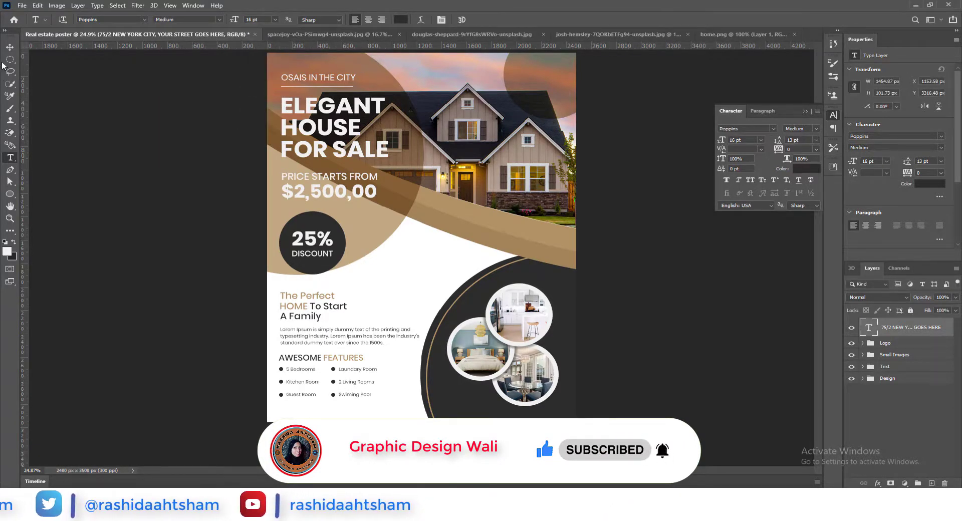
Step: Reduce the footer address to 14 pt and center it within the light part of the footer
left_click(9, 47)
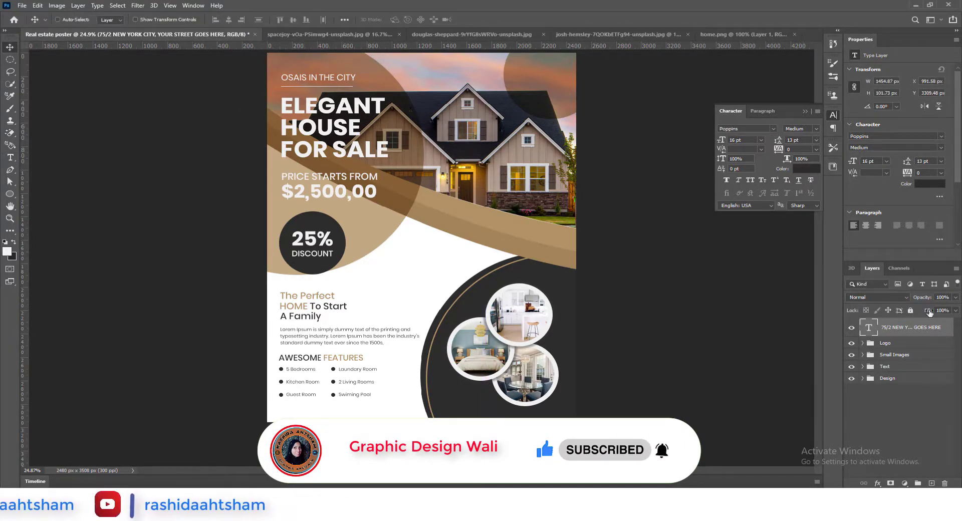
left_click(275, 20)
left_click(262, 82)
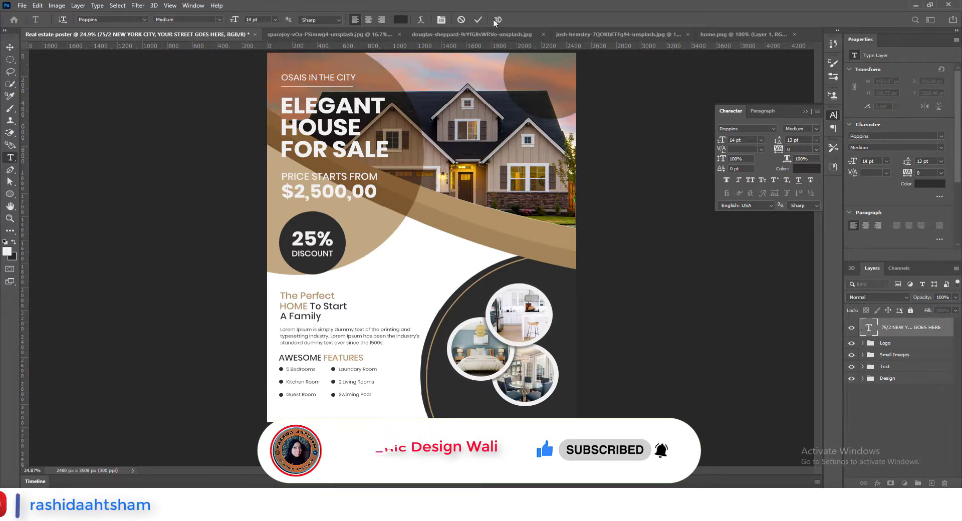
scroll(506, 463, "up", 1)
left_click_drag(505, 464, 458, 387)
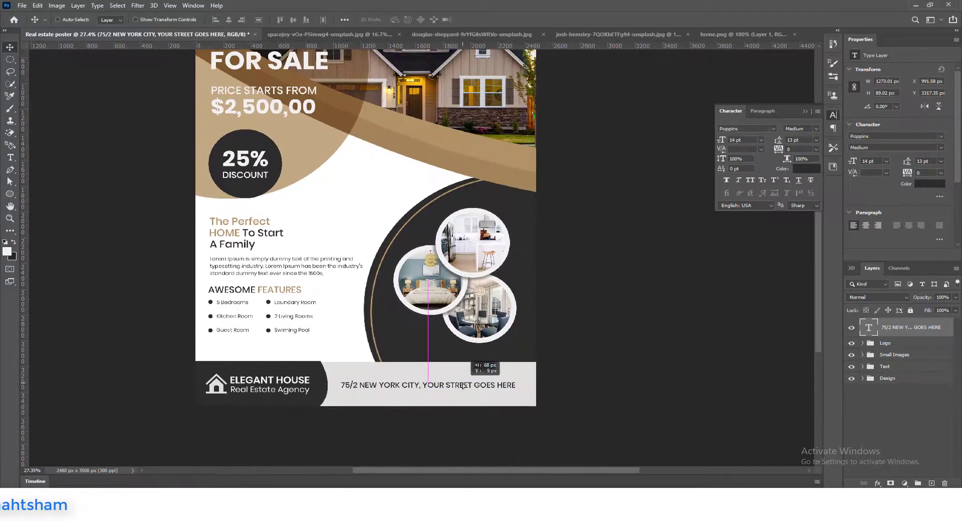
scroll(466, 386, "down", 2)
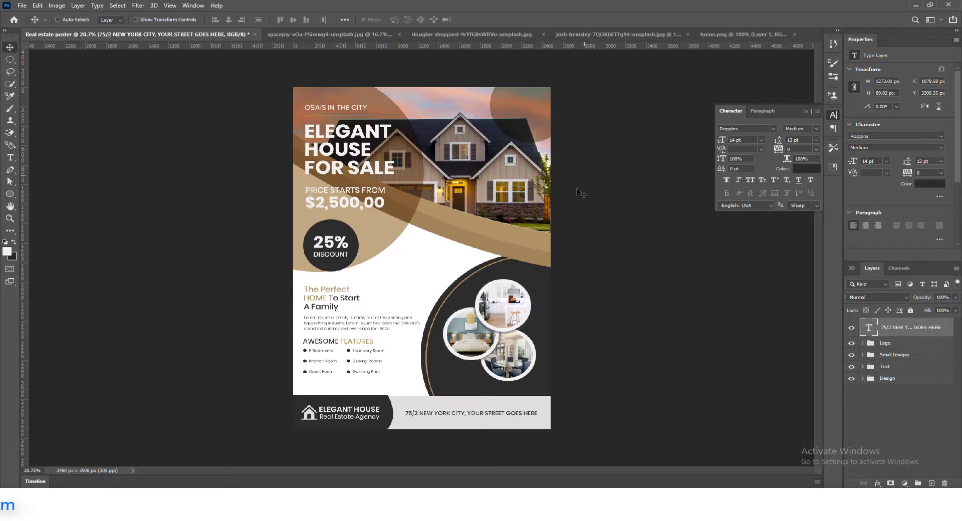
Step: Close the used source image documents and open the telephone-call image from the Real estate Poster folder in Photoshop
left_click(688, 34)
left_click(709, 34)
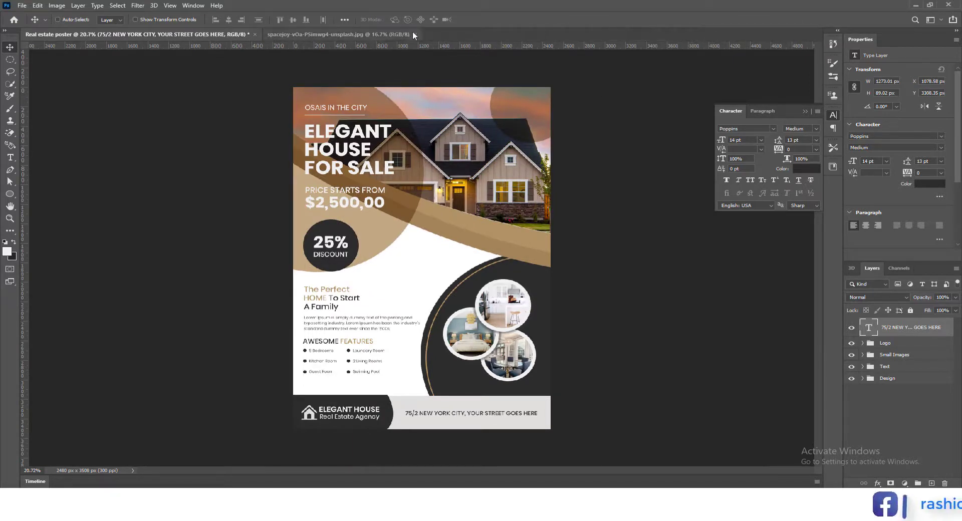
left_click(259, 501)
right_click(207, 83)
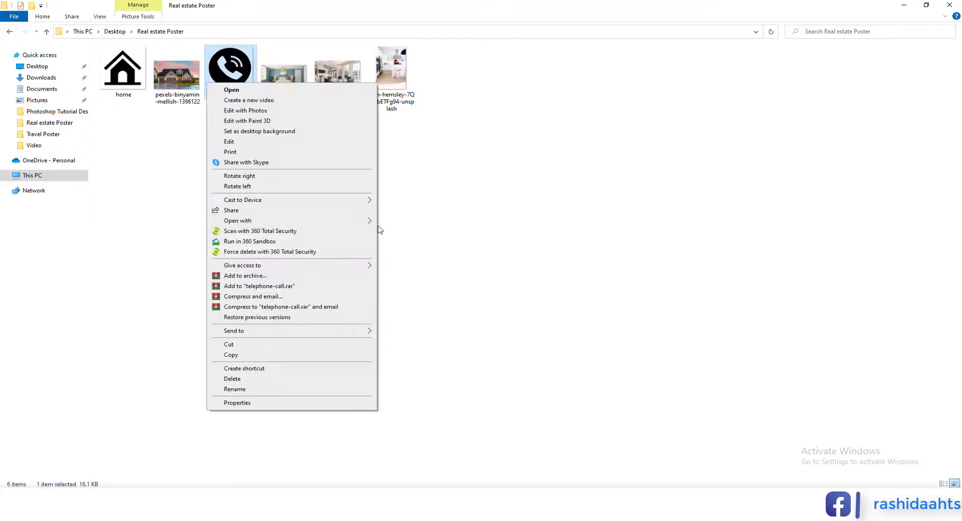
mouse_move(369, 221)
left_click(397, 235)
Step: Cut the phone icon into the poster, scale it to 125 px wide and place it in the dark circle at the poster's upper right
key("ctrl+a")
key("ctrl+x")
key("ctrl+Tab")
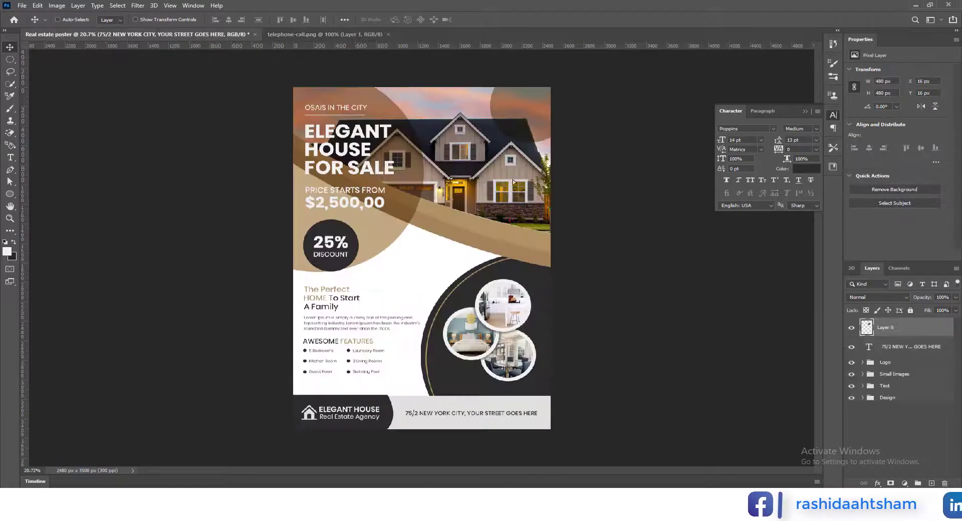
key("ctrl+v")
key("ctrl+t")
left_click_drag(498, 153, 527, 104)
left_click(496, 20)
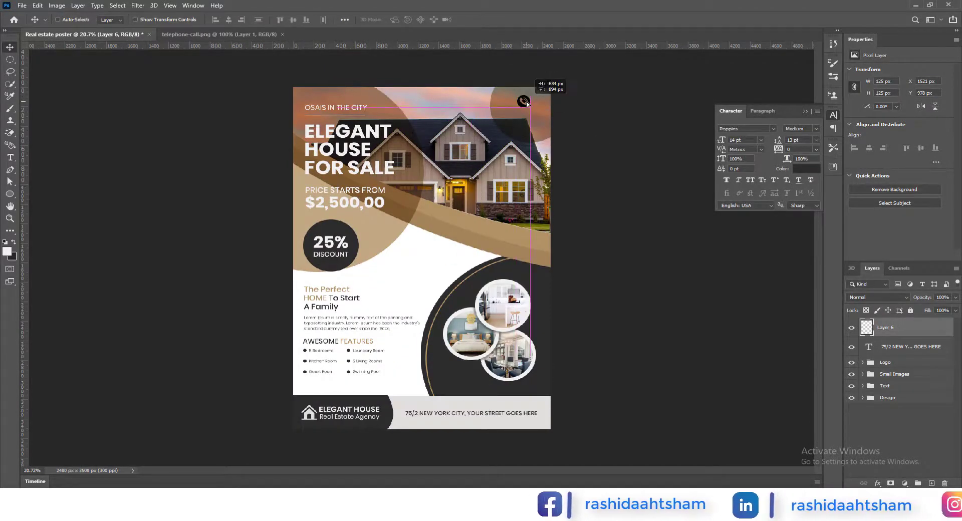
Step: Apply a near-white Color Overlay at 100% opacity to the phone icon
double_click(934, 333)
left_click(591, 334)
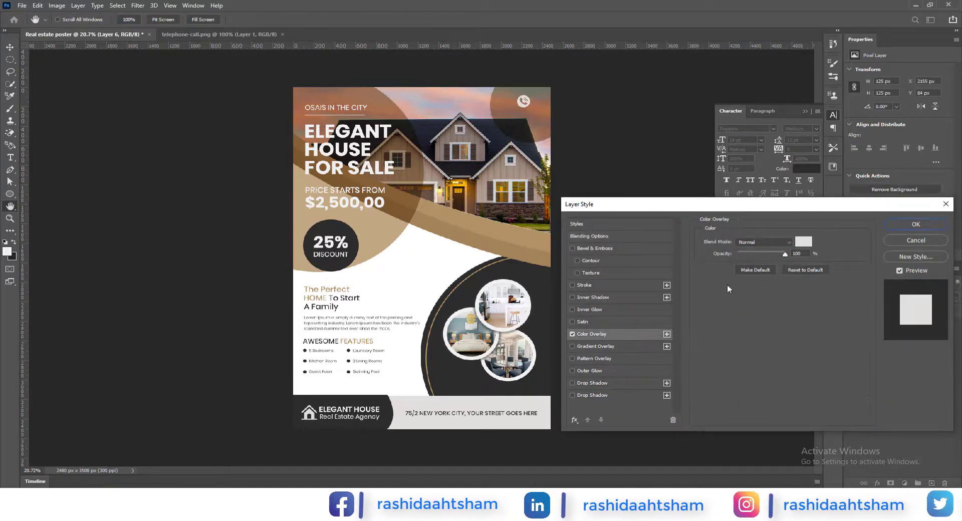
left_click(804, 241)
left_click(618, 199)
key("Return")
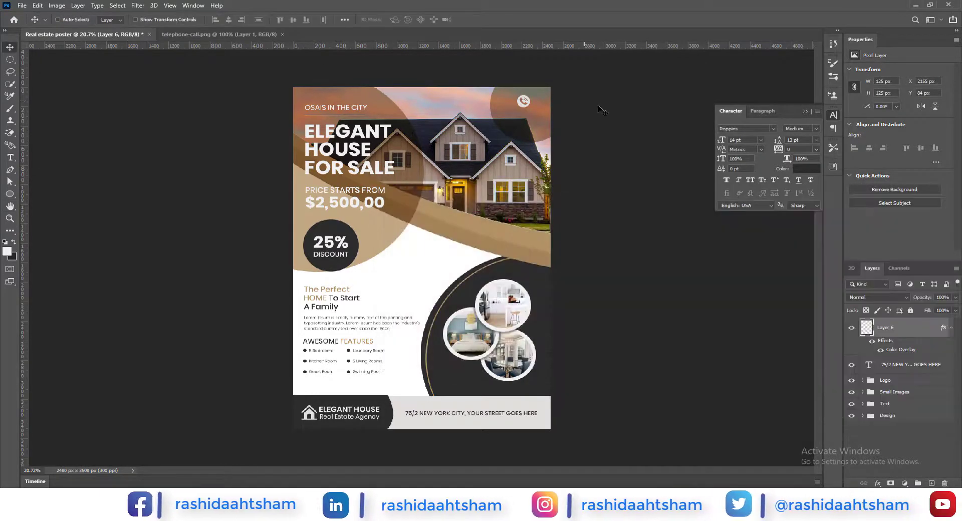
Step: Add the text "Contact For Appinement" on a new layer beneath the phone icon
scroll(561, 114, "up", 4)
left_click_drag(561, 114, 530, 252)
left_click(931, 484)
key("t")
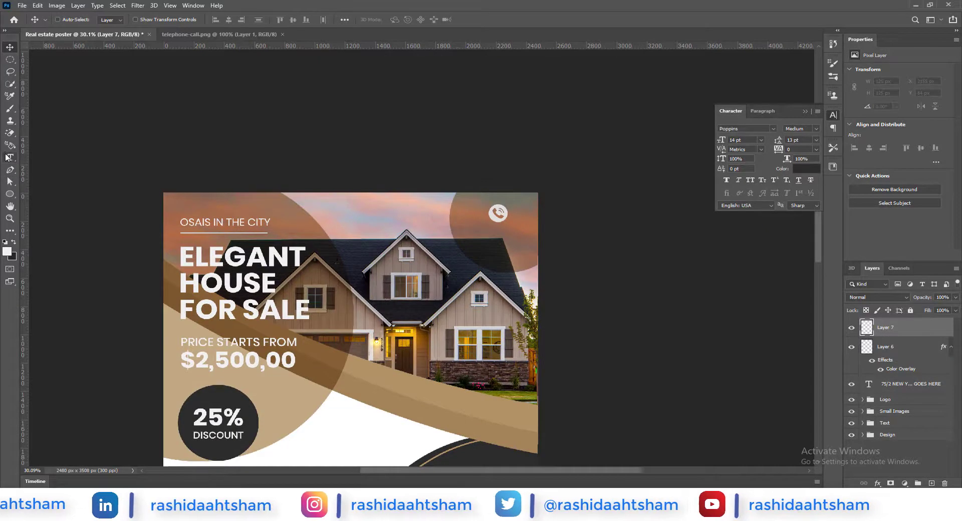
left_click(479, 239)
type("Co")
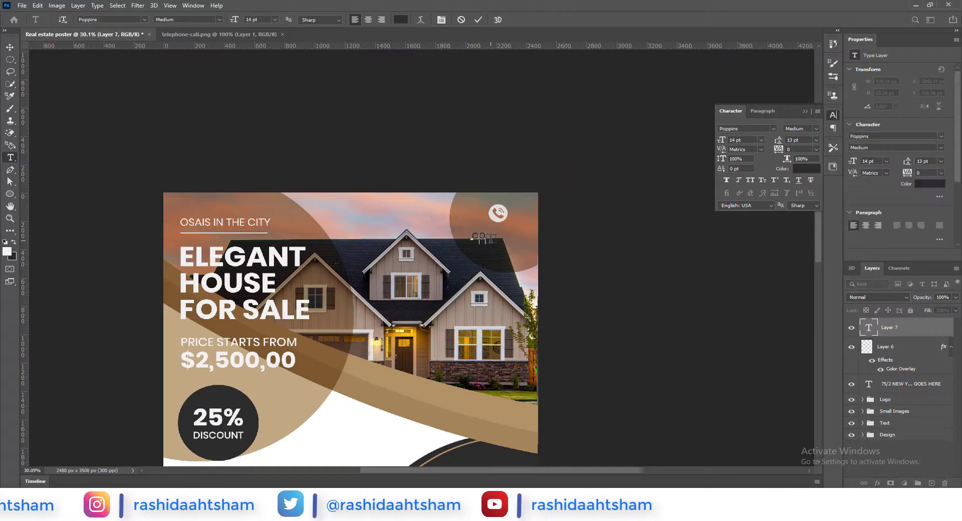
type("ntact For Appinement")
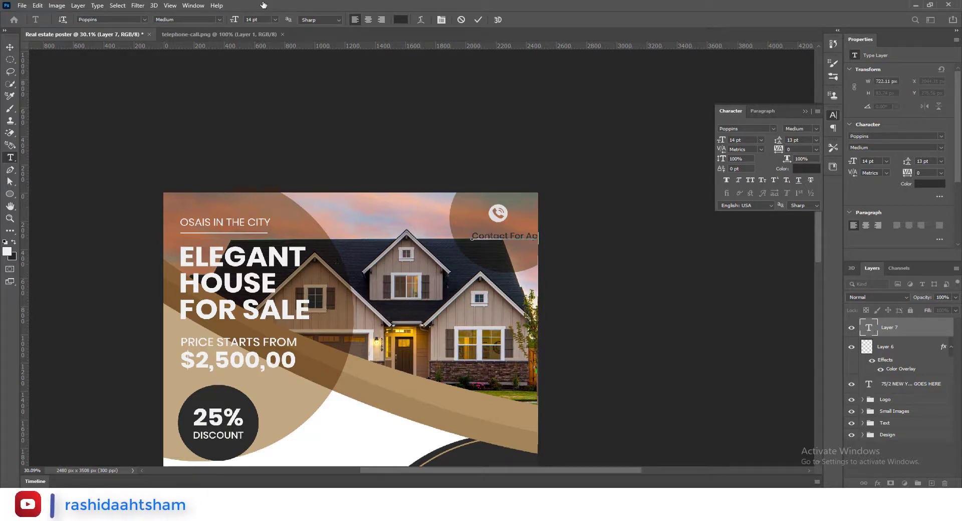
Step: Set the contact text beneath the phone icon to Poppins Regular at 8 pt
left_click(266, 47)
left_click(219, 20)
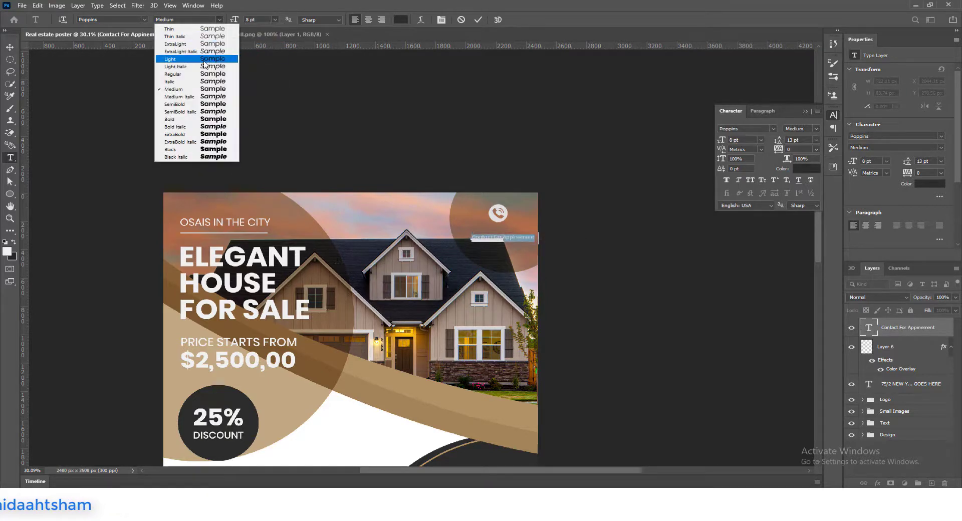
left_click(202, 74)
left_click(10, 47)
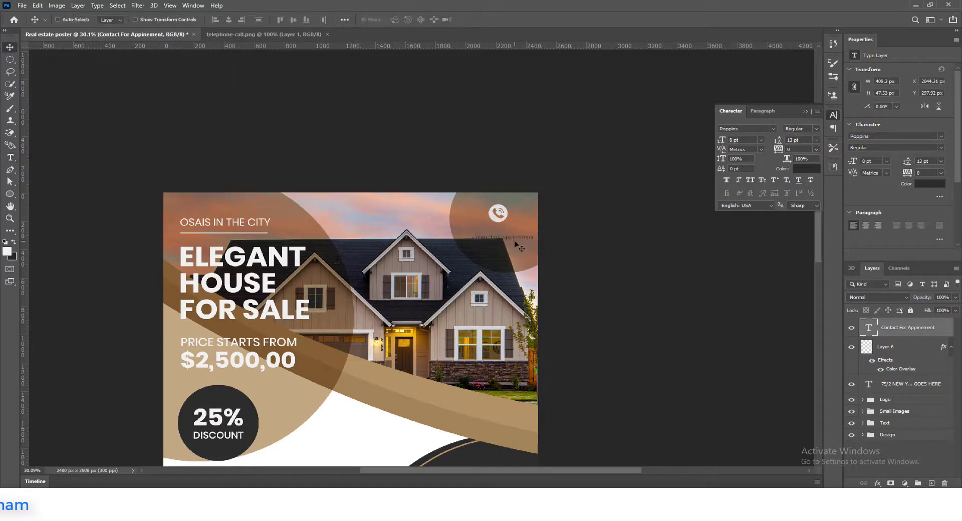